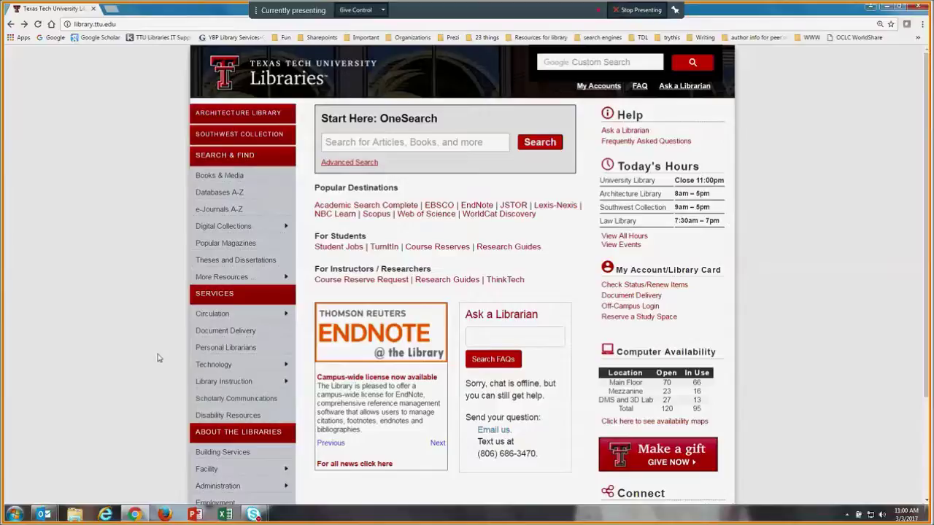
Go to the library's personal librarians listing and open the Nutrition guide under College of Human Sciences
{"action": "left_click", "coordinate": [212, 350]}
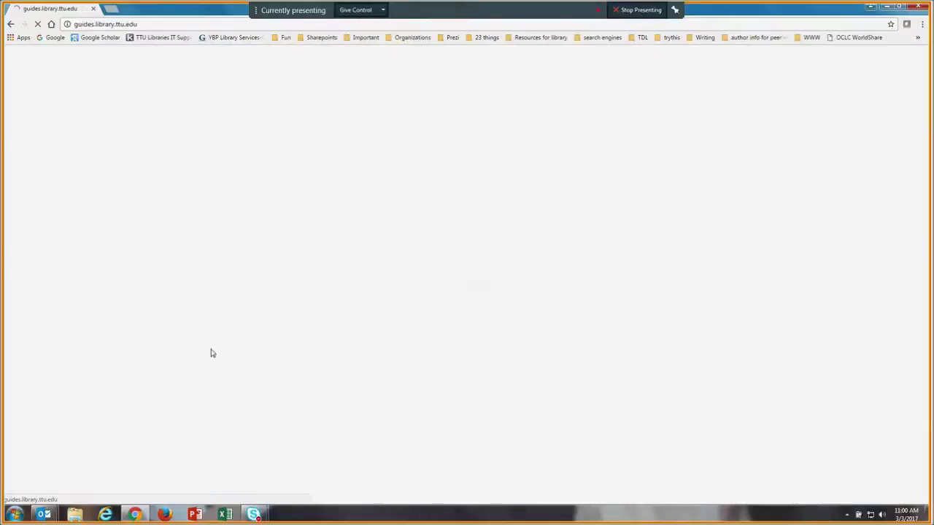
{"action": "scroll", "coordinate": [219, 358], "scroll_direction": "down", "scroll_amount": 1}
{"action": "scroll", "coordinate": [225, 360], "scroll_direction": "down", "scroll_amount": 3}
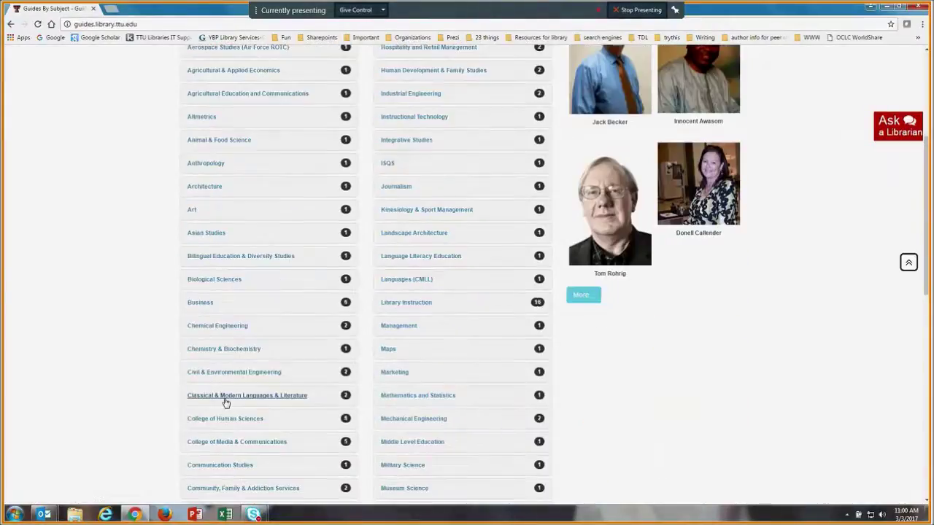
{"action": "left_click", "coordinate": [223, 422]}
{"action": "scroll", "coordinate": [219, 423], "scroll_direction": "down", "scroll_amount": 1}
{"action": "scroll", "coordinate": [212, 408], "scroll_direction": "down", "scroll_amount": 1}
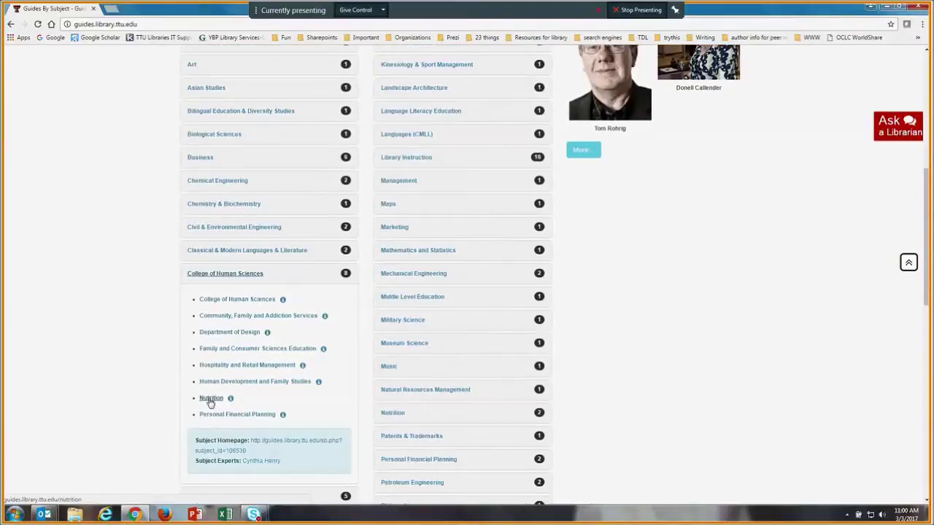
{"action": "left_click", "coordinate": [210, 400]}
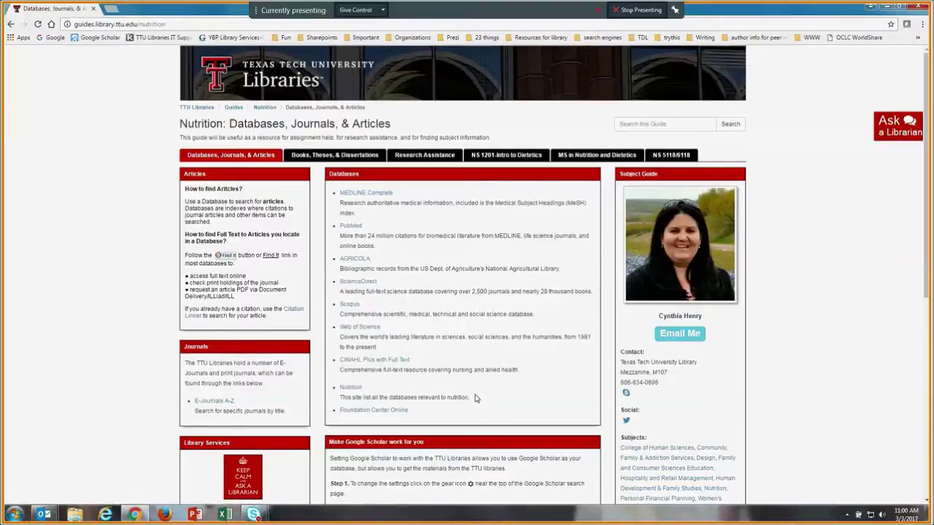
Open the guide's MS in Nutrition and Dietetics page and review its databases, library services and Managing Citations sections
{"action": "left_click", "coordinate": [587, 158]}
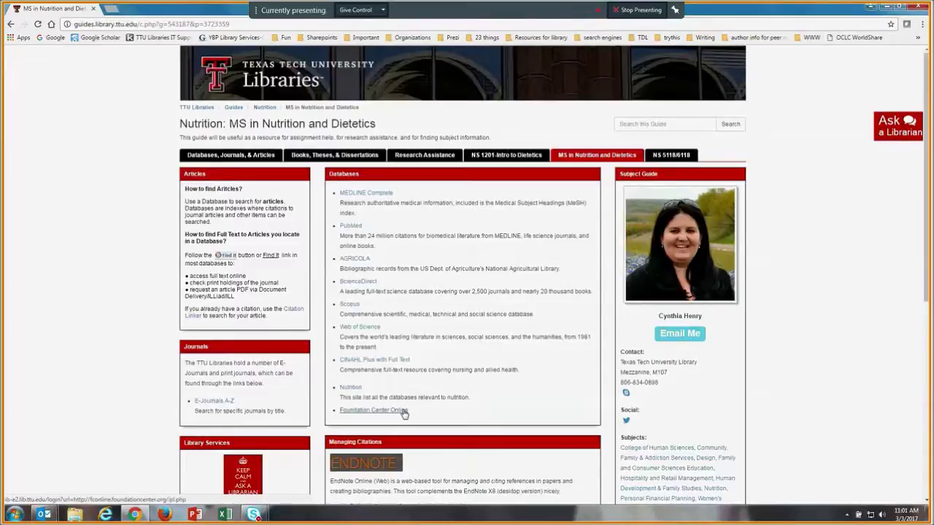
{"action": "scroll", "coordinate": [195, 250], "scroll_direction": "down", "scroll_amount": 1}
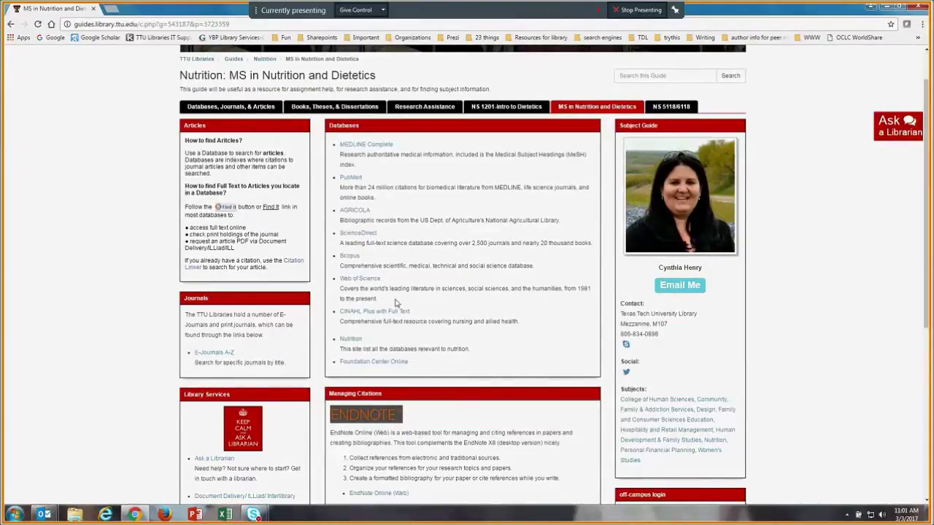
{"action": "scroll", "coordinate": [397, 310], "scroll_direction": "down", "scroll_amount": 1}
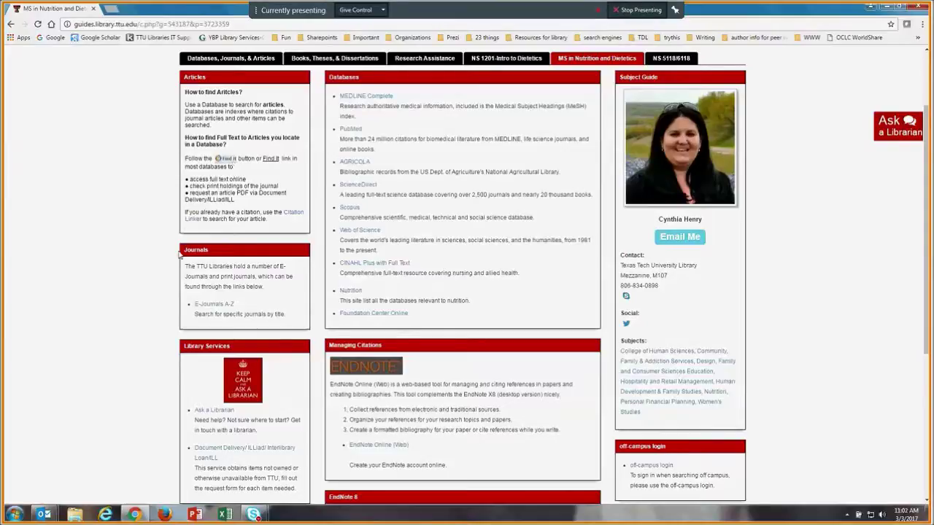
{"action": "scroll", "coordinate": [254, 296], "scroll_direction": "down", "scroll_amount": 1}
{"action": "scroll", "coordinate": [257, 285], "scroll_direction": "down", "scroll_amount": 1}
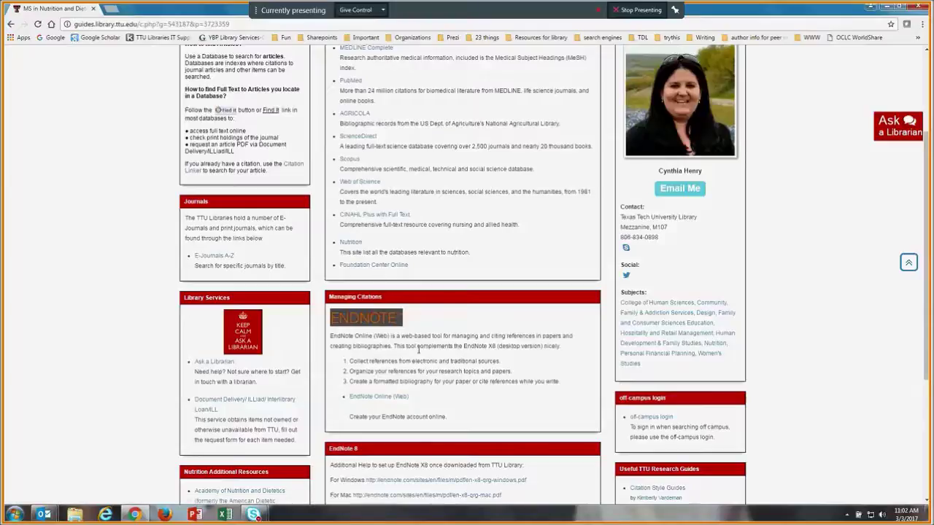
{"action": "scroll", "coordinate": [424, 354], "scroll_direction": "down", "scroll_amount": 1}
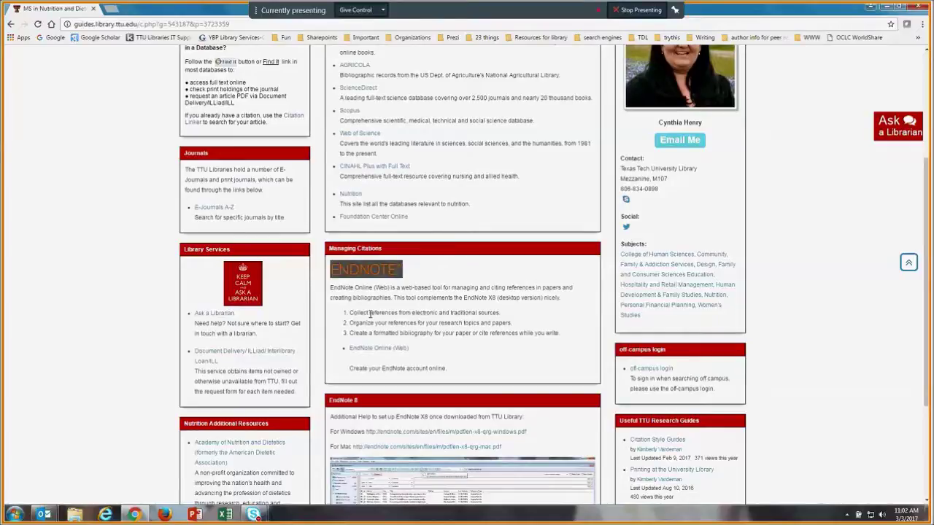
{"action": "scroll", "coordinate": [372, 310], "scroll_direction": "up", "scroll_amount": 3}
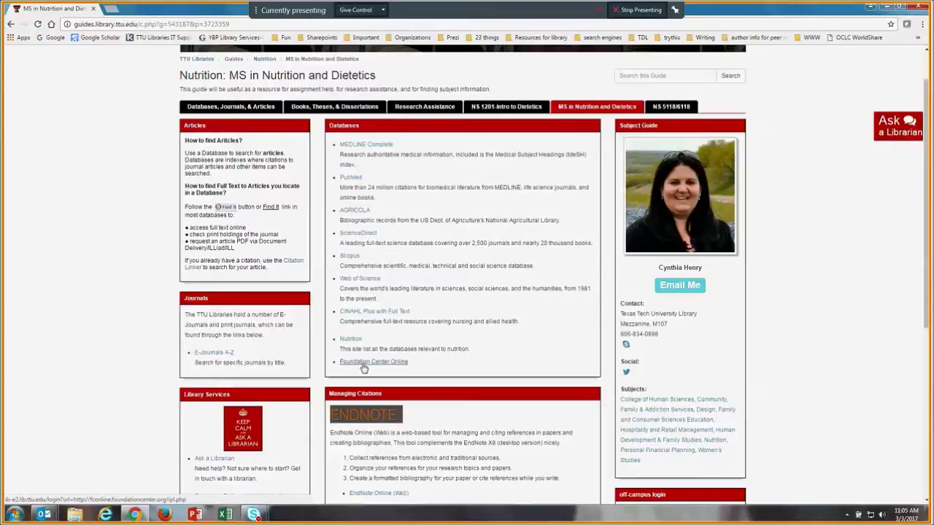
Open the MEDLINE Complete database, show which databases are being searched, and switch to Advanced Search
{"action": "left_click", "coordinate": [368, 146]}
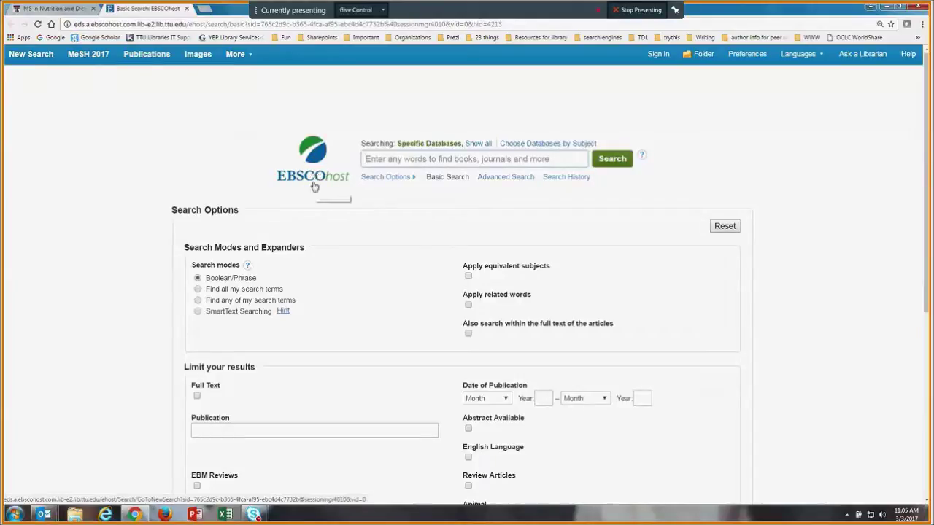
{"action": "left_click", "coordinate": [480, 144]}
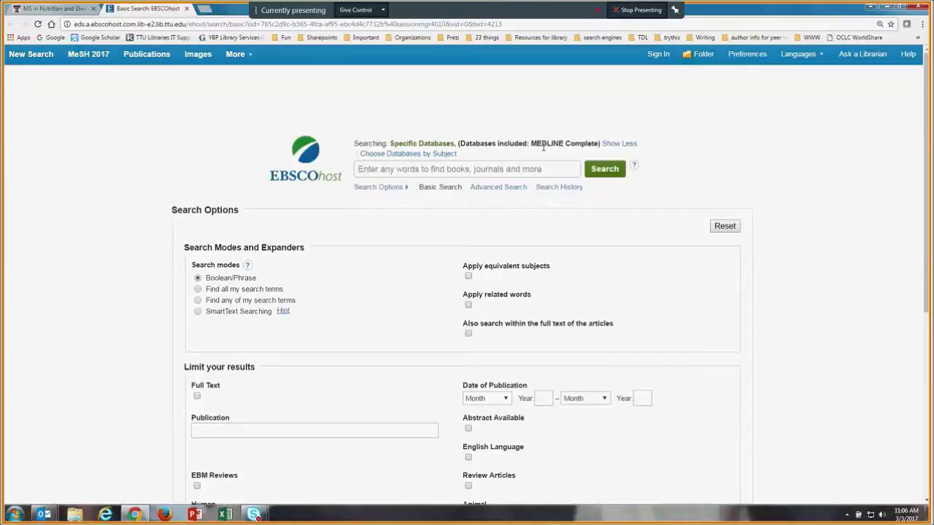
{"action": "left_click", "coordinate": [504, 188]}
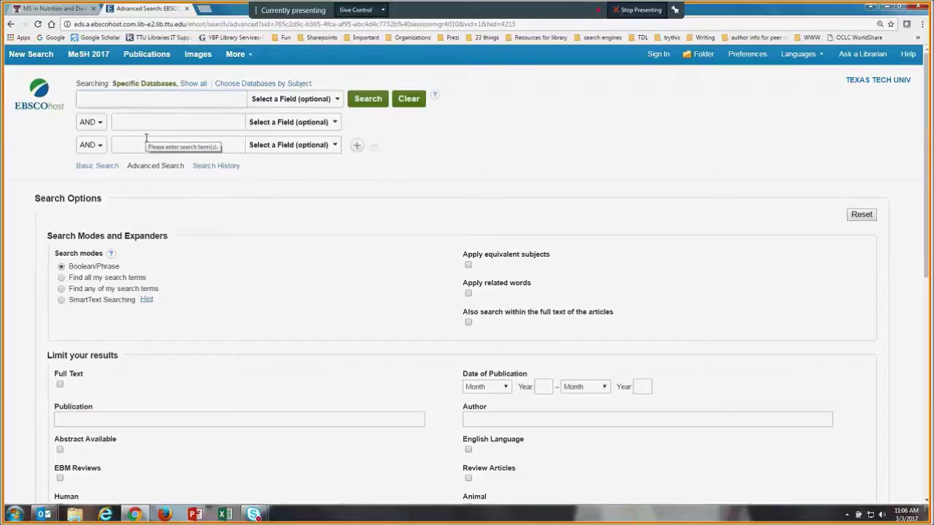
Search for nutrition AND counseling, entering each term in its own search row
{"action": "type", "text": "nutrition"}
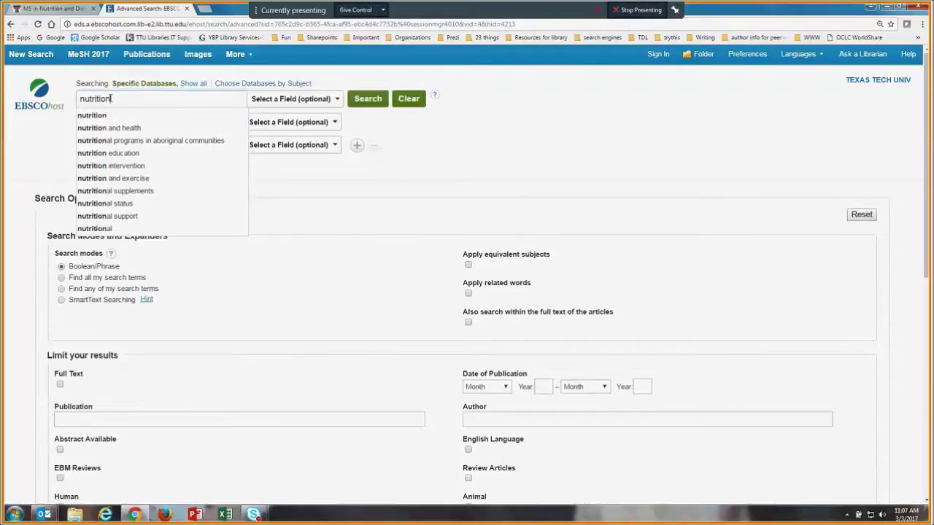
{"action": "left_click", "coordinate": [56, 139]}
{"action": "left_click", "coordinate": [131, 117]}
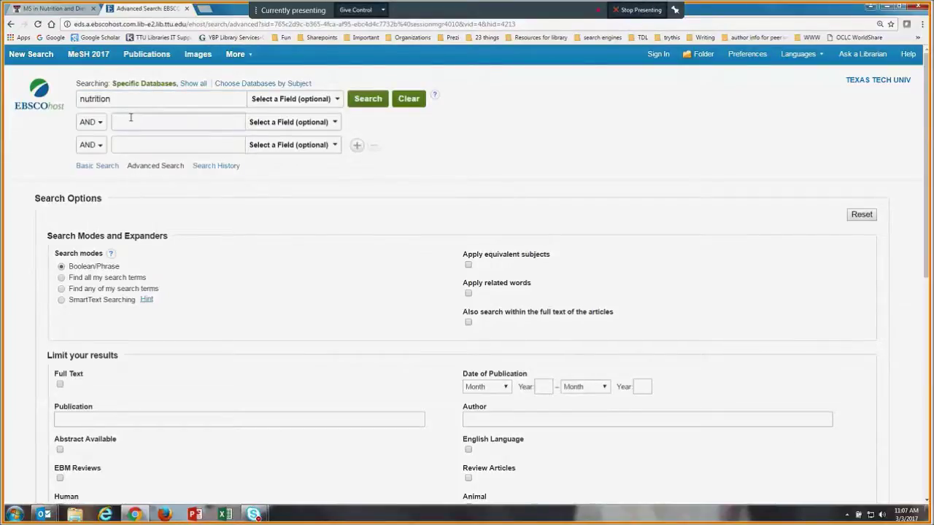
{"action": "type", "text": "cou"}
{"action": "left_click", "coordinate": [131, 138]}
{"action": "left_click", "coordinate": [362, 105]}
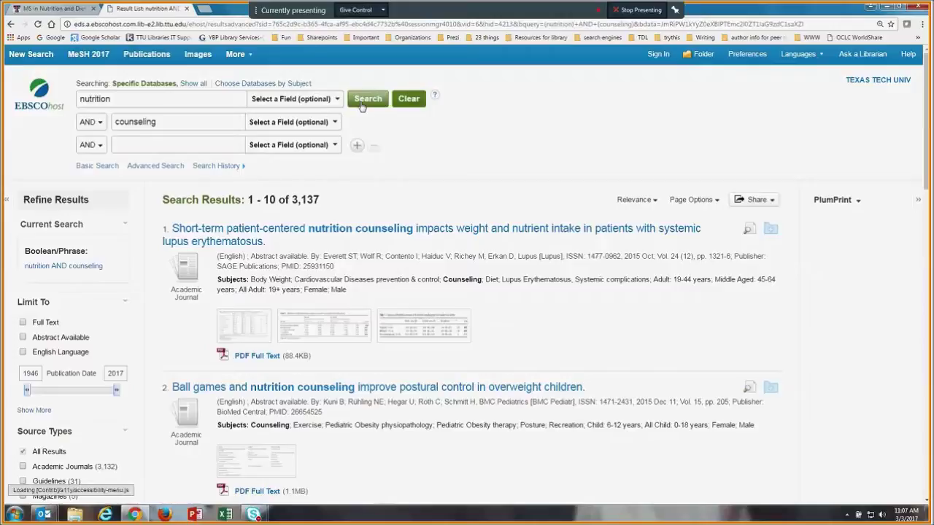
Change the first search term to the suggested "nutrition therapy" and rerun the search with counseling
{"action": "left_click", "coordinate": [145, 102]}
{"action": "type", "text": "th"}
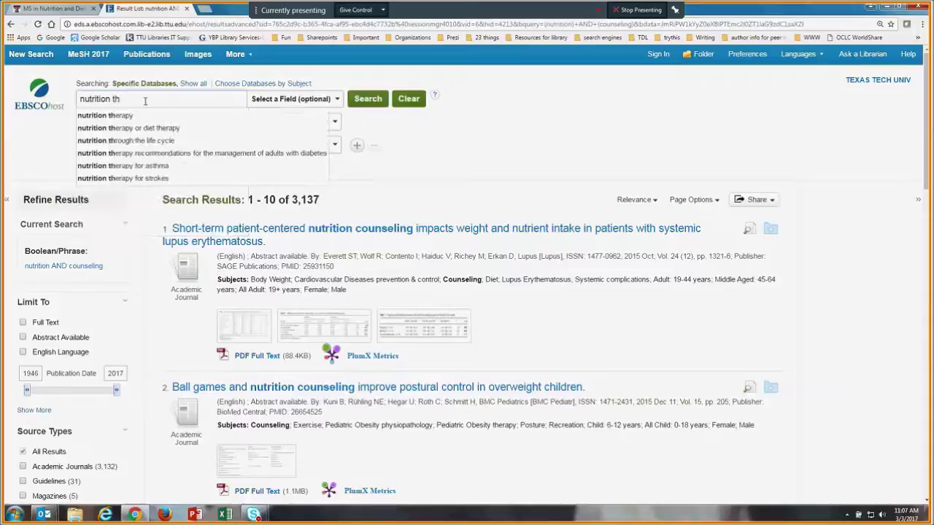
{"action": "left_click", "coordinate": [106, 116]}
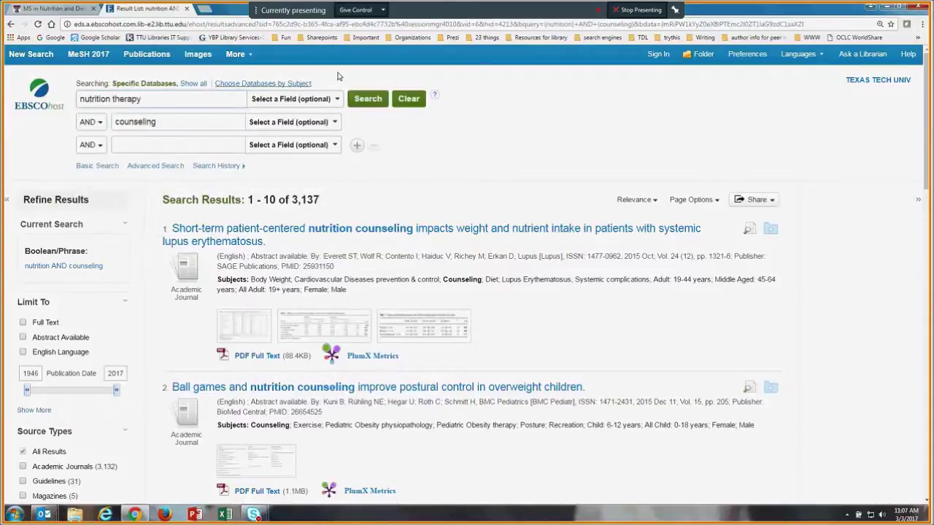
{"action": "left_click", "coordinate": [372, 105]}
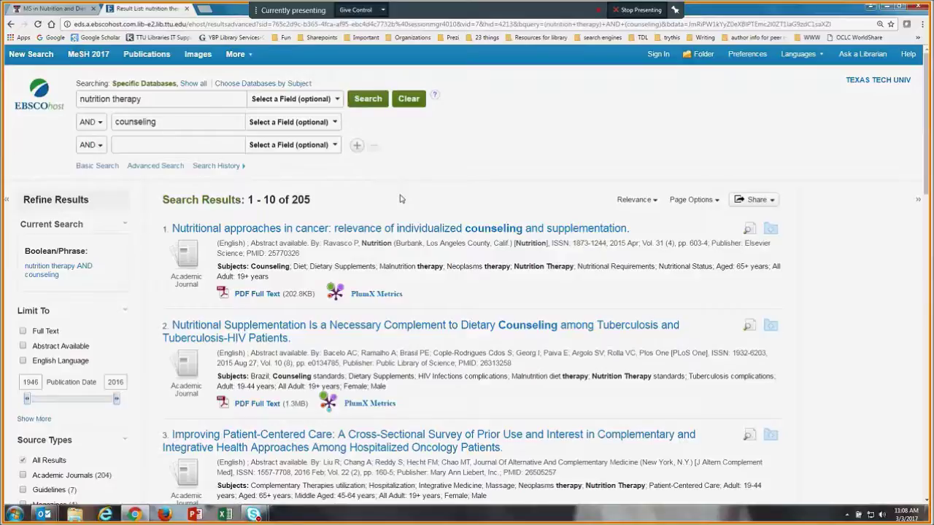
Open the record "Nutritional approaches in cancer: relevance of individualized counseling and supplementation" and review its details, highlighting the title
{"action": "left_click", "coordinate": [385, 229]}
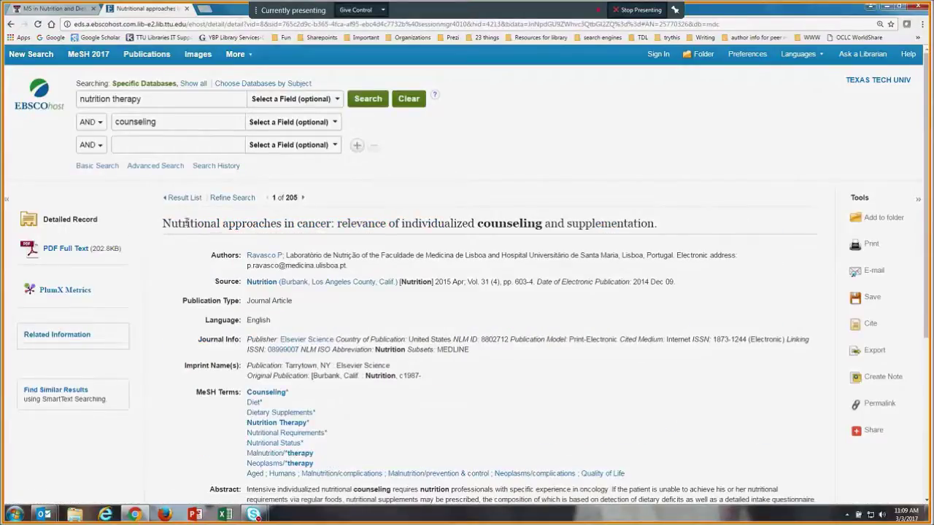
{"action": "scroll", "coordinate": [533, 349], "scroll_direction": "down", "scroll_amount": 1}
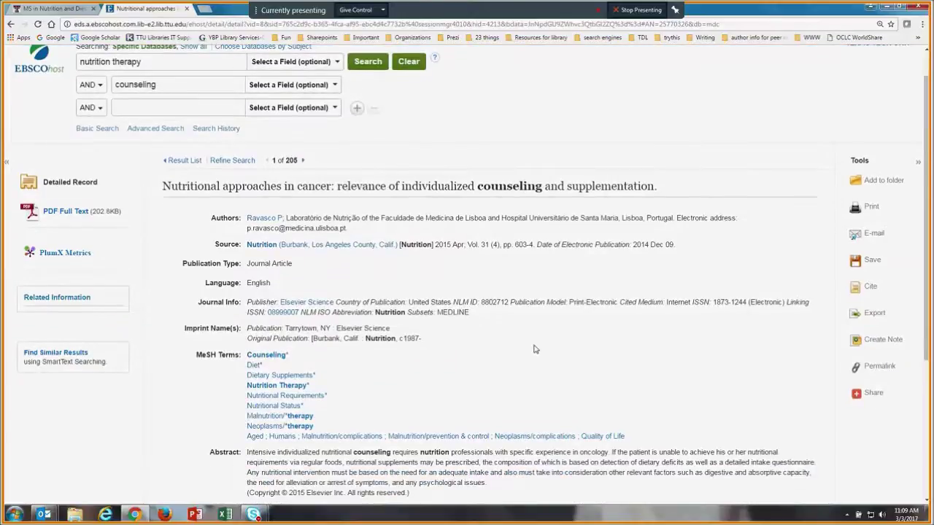
{"action": "scroll", "coordinate": [533, 349], "scroll_direction": "down", "scroll_amount": 2}
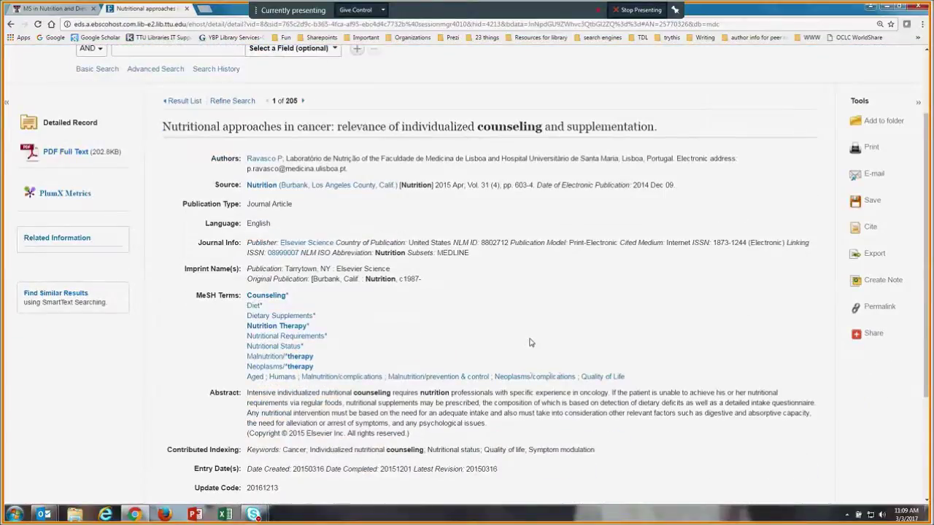
{"action": "left_click_drag", "start_coordinate": [162, 127], "coordinate": [658, 129]}
{"action": "left_click", "coordinate": [561, 128]}
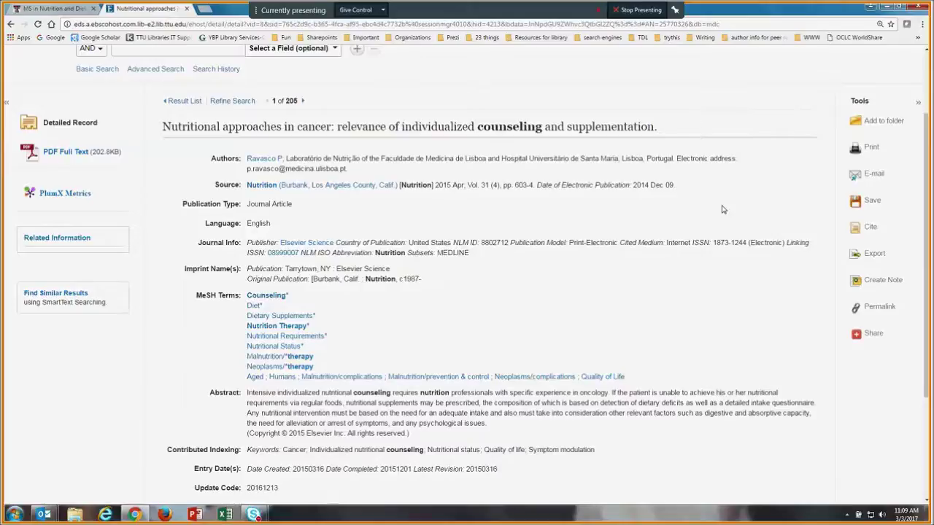
Display the article's citation formats, highlight the APA reference, and close the citation display
{"action": "left_click", "coordinate": [870, 229]}
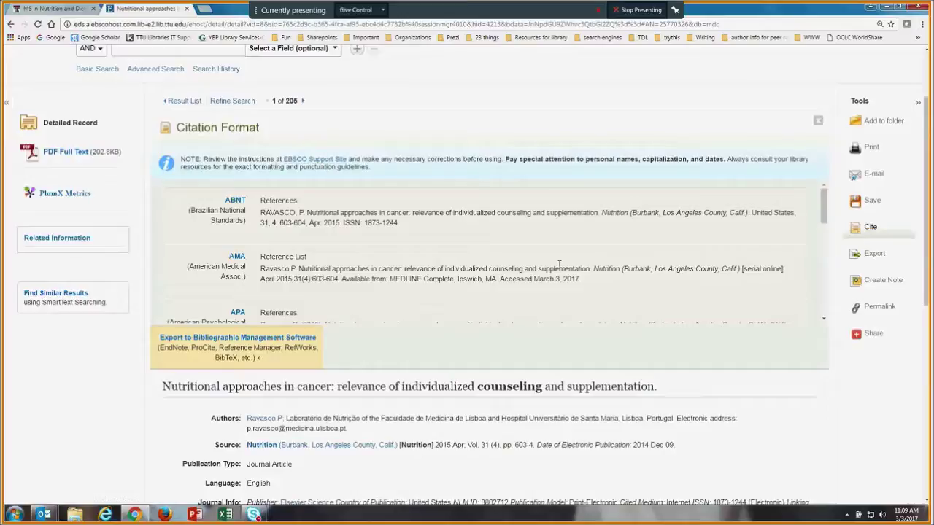
{"action": "scroll", "coordinate": [557, 267], "scroll_direction": "down", "scroll_amount": 1}
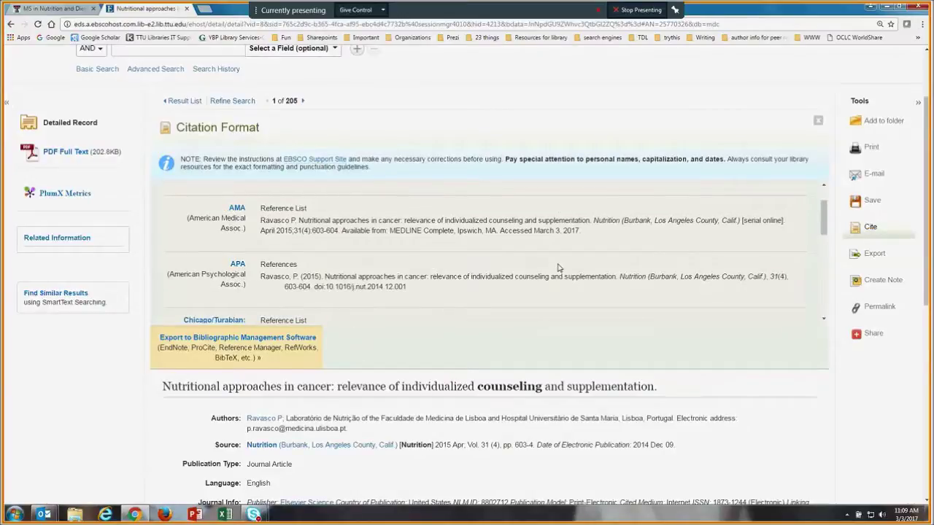
{"action": "scroll", "coordinate": [557, 268], "scroll_direction": "down", "scroll_amount": 1}
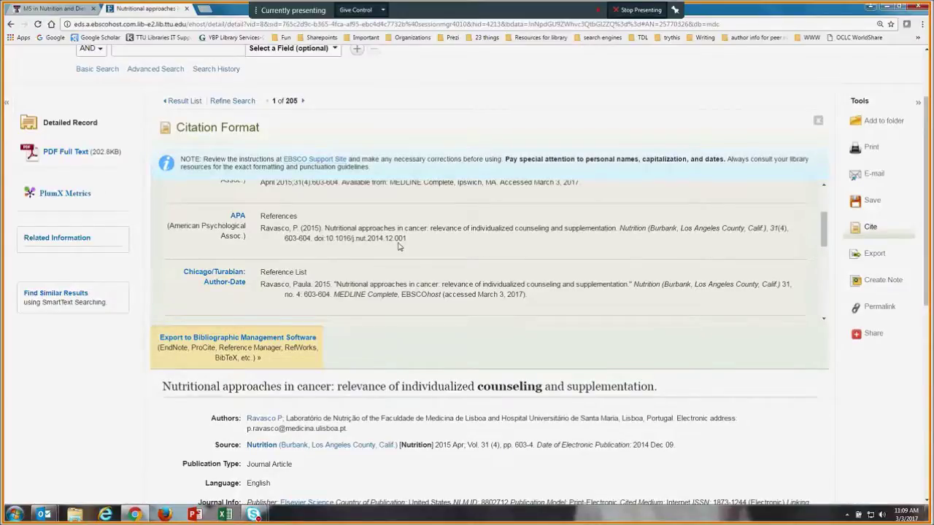
{"action": "left_click_drag", "start_coordinate": [407, 239], "coordinate": [261, 228]}
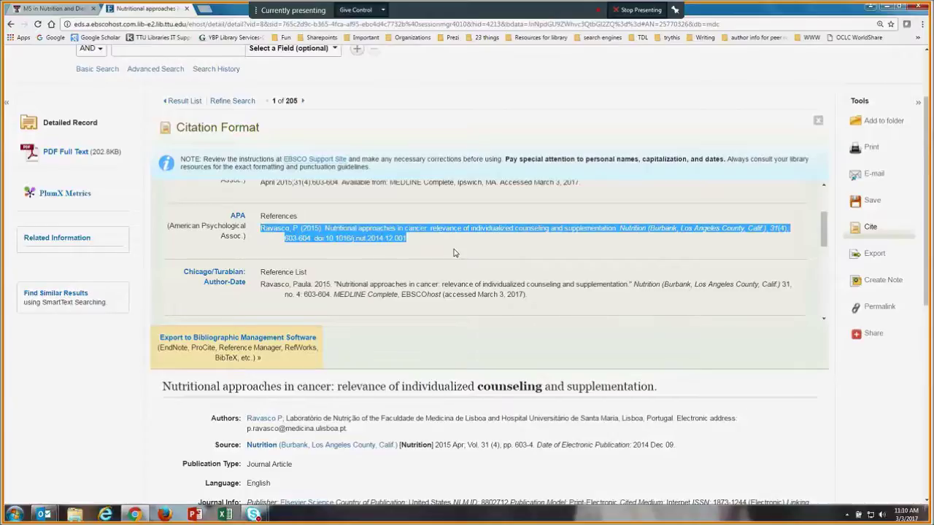
{"action": "left_click", "coordinate": [818, 124]}
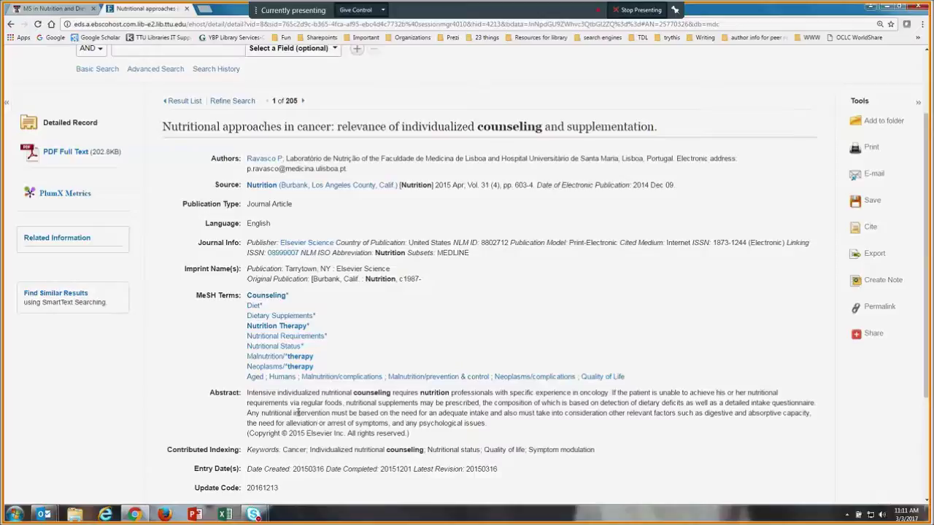
Check the article's abstract and DOI details, then open its PDF full text and skim the pages
{"action": "scroll", "coordinate": [211, 402], "scroll_direction": "down", "scroll_amount": 1}
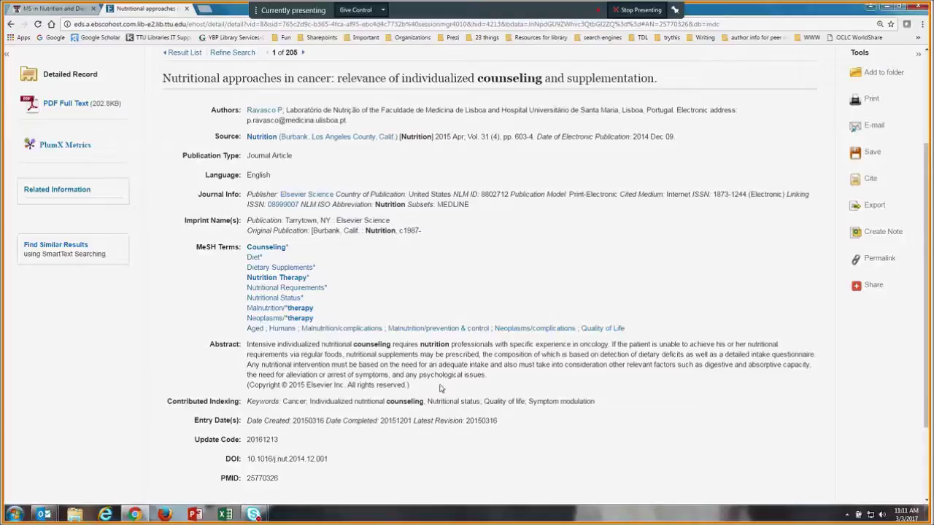
{"action": "scroll", "coordinate": [439, 389], "scroll_direction": "up", "scroll_amount": 1}
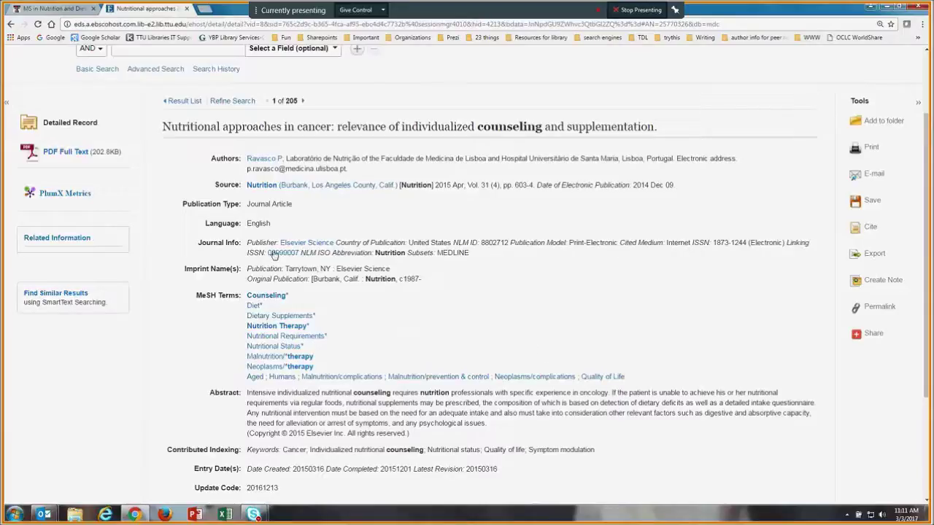
{"action": "left_click", "coordinate": [62, 153]}
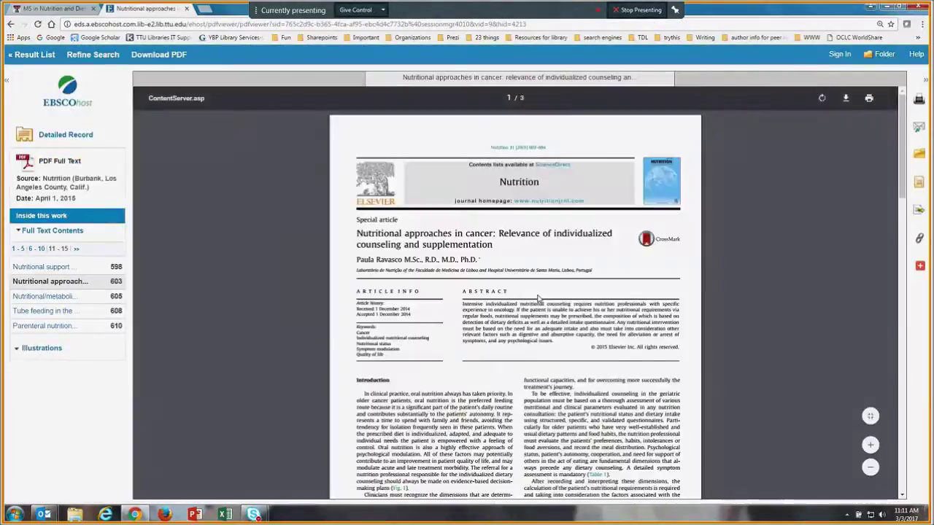
{"action": "scroll", "coordinate": [727, 332], "scroll_direction": "down", "scroll_amount": 1}
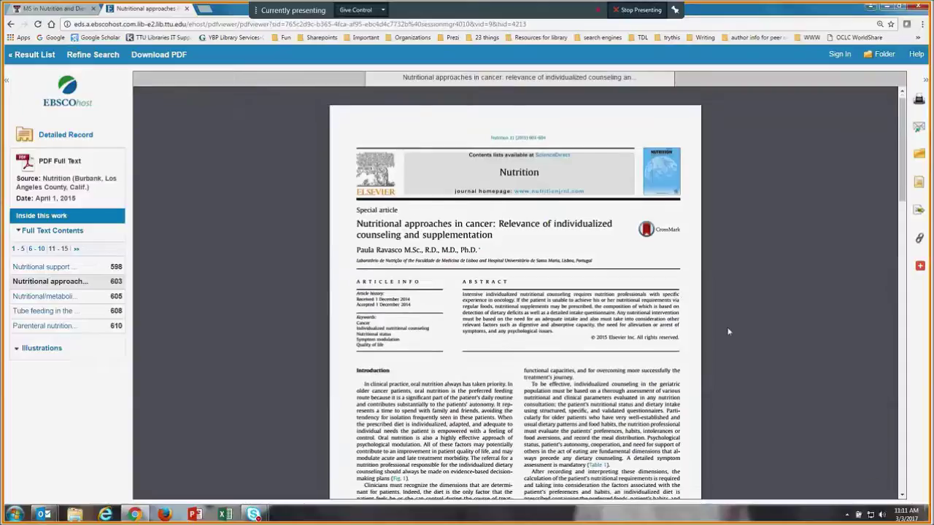
{"action": "scroll", "coordinate": [733, 350], "scroll_direction": "down", "scroll_amount": 3}
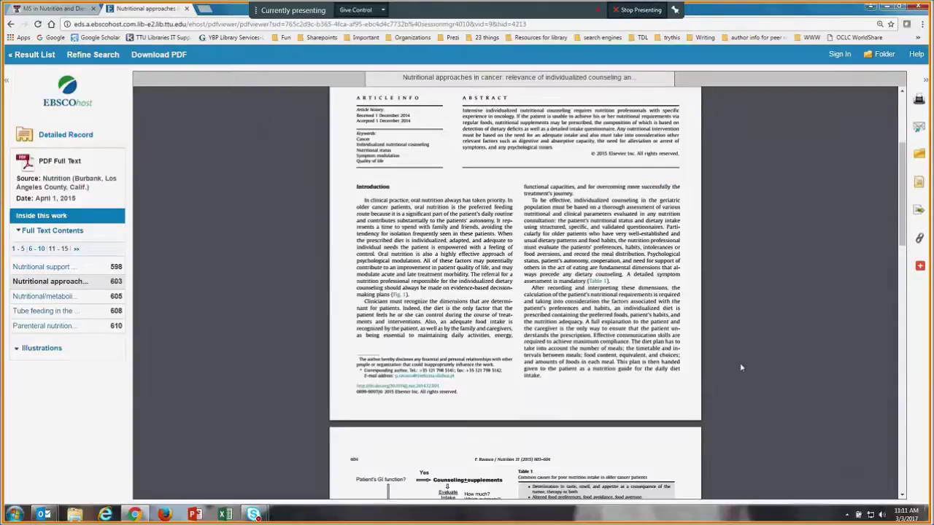
{"action": "scroll", "coordinate": [729, 359], "scroll_direction": "up", "scroll_amount": 4}
{"action": "scroll", "coordinate": [727, 359], "scroll_direction": "down", "scroll_amount": 1}
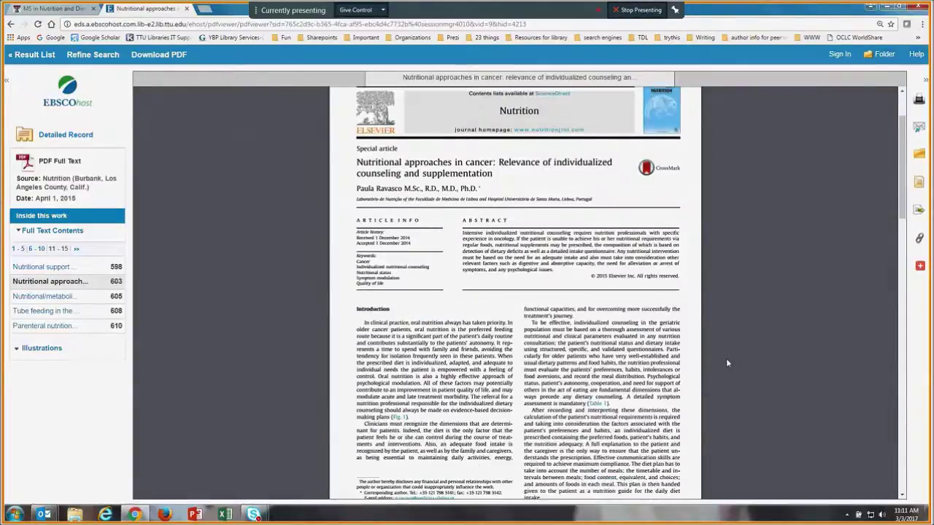
{"action": "scroll", "coordinate": [708, 361], "scroll_direction": "down", "scroll_amount": 3}
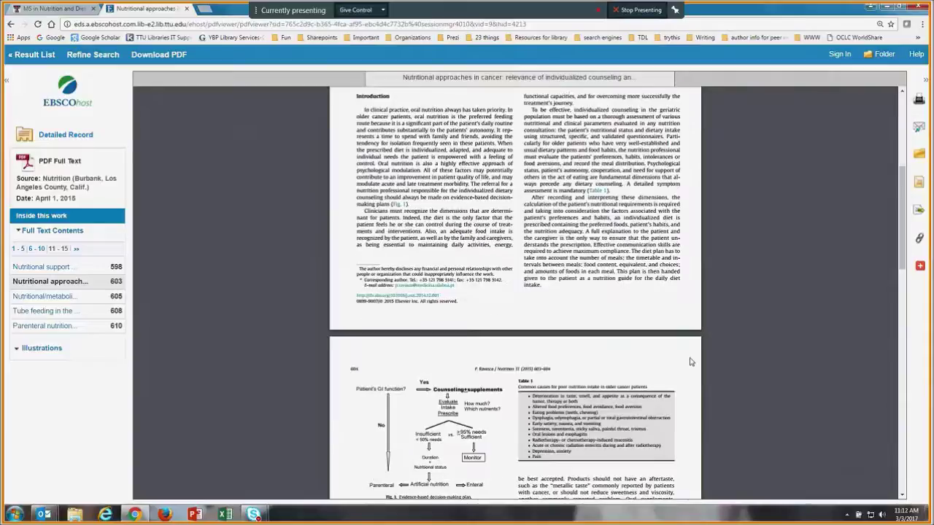
Examine the nutrition article's PDF from its abstract through the decision-making figure, Table 1 and the reference list
{"action": "scroll", "coordinate": [691, 362], "scroll_direction": "down", "scroll_amount": 2}
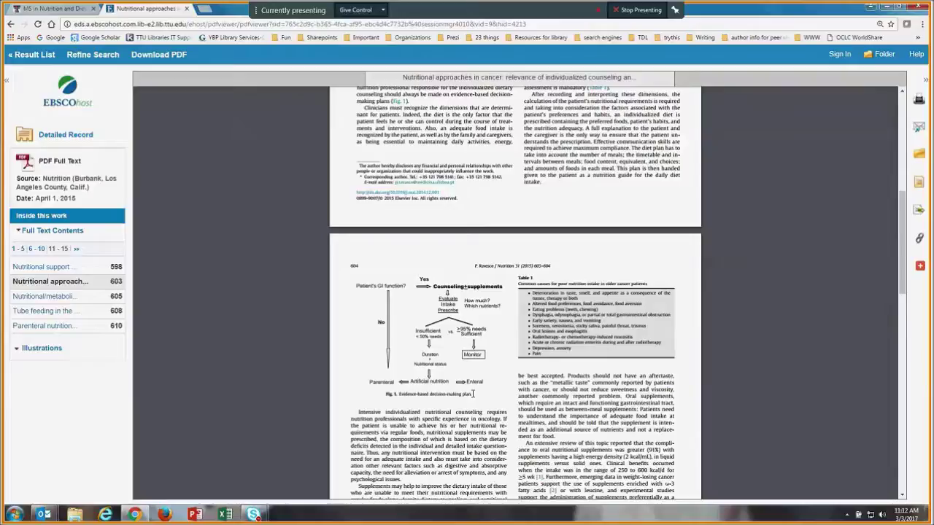
{"action": "scroll", "coordinate": [480, 399], "scroll_direction": "down", "scroll_amount": 1}
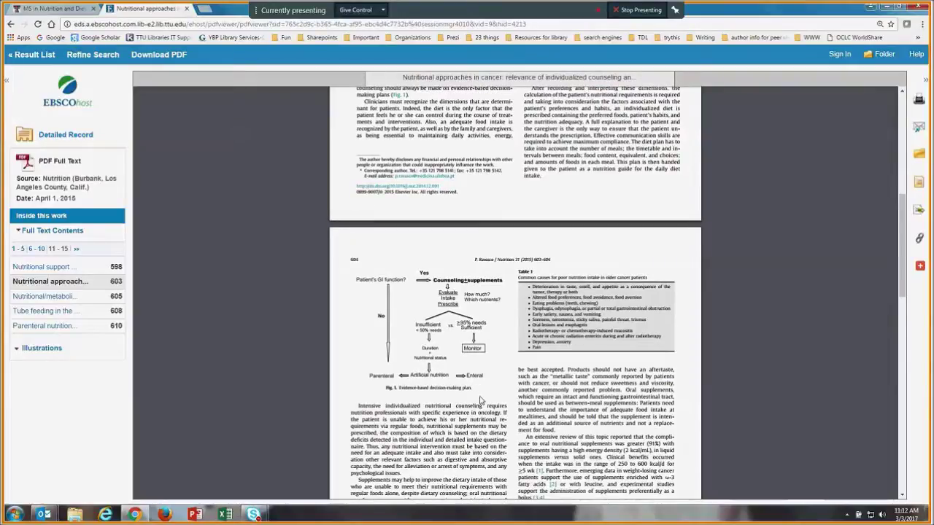
{"action": "scroll", "coordinate": [480, 400], "scroll_direction": "down", "scroll_amount": 4}
{"action": "scroll", "coordinate": [479, 398], "scroll_direction": "down", "scroll_amount": 3}
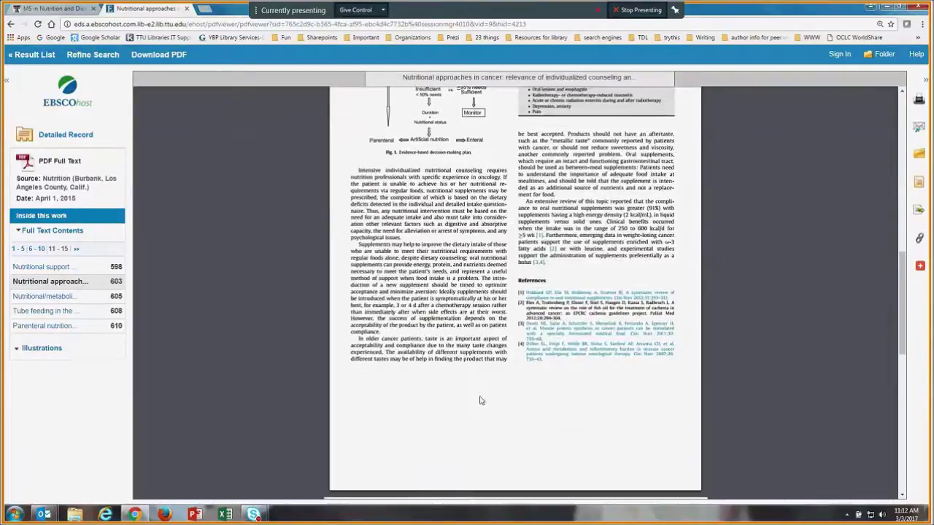
{"action": "scroll", "coordinate": [480, 399], "scroll_direction": "up", "scroll_amount": 7}
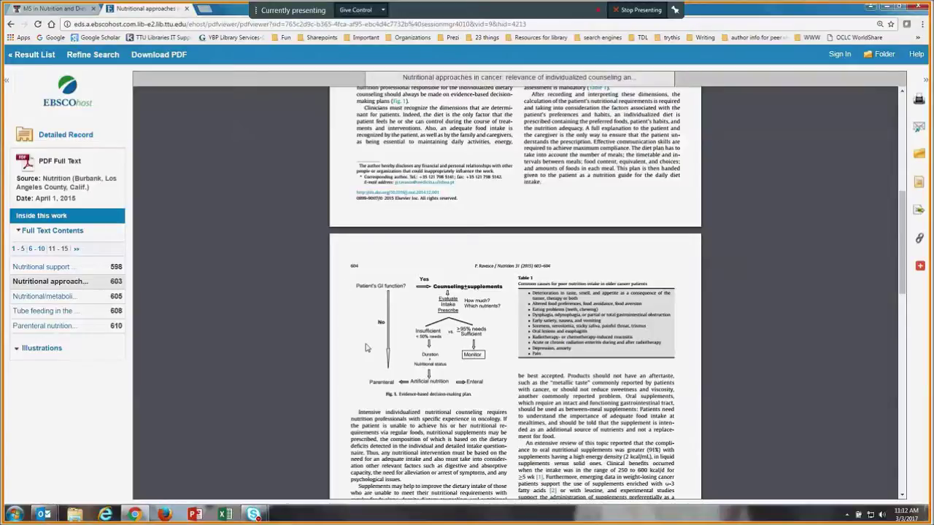
{"action": "scroll", "coordinate": [409, 285], "scroll_direction": "up", "scroll_amount": 5}
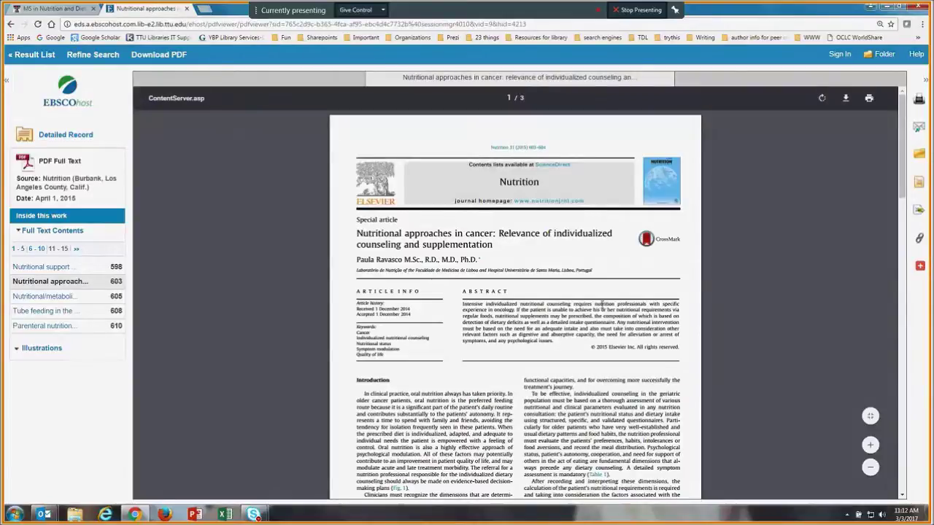
{"action": "scroll", "coordinate": [602, 305], "scroll_direction": "down", "scroll_amount": 1}
{"action": "scroll", "coordinate": [602, 305], "scroll_direction": "down", "scroll_amount": 2}
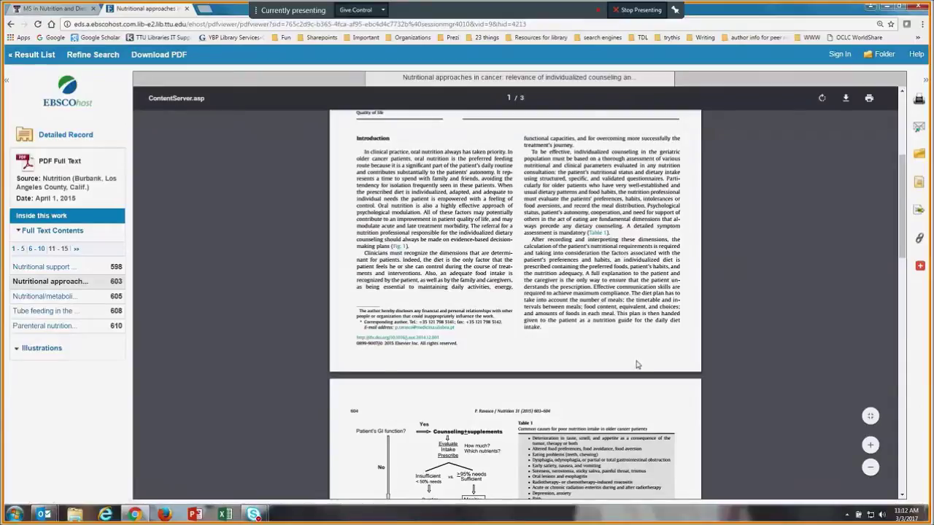
{"action": "scroll", "coordinate": [637, 361], "scroll_direction": "down", "scroll_amount": 2}
{"action": "scroll", "coordinate": [637, 361], "scroll_direction": "down", "scroll_amount": 3}
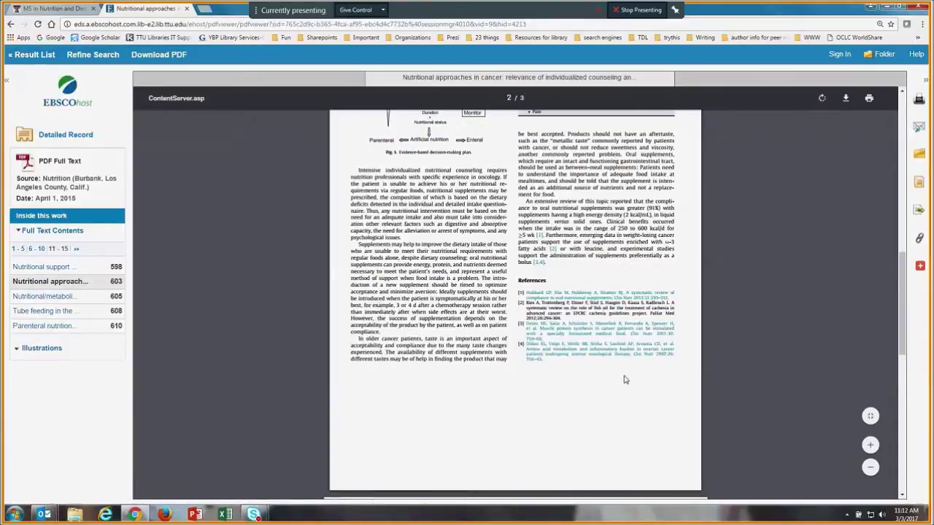
{"action": "scroll", "coordinate": [625, 380], "scroll_direction": "down", "scroll_amount": 3}
{"action": "scroll", "coordinate": [624, 380], "scroll_direction": "up", "scroll_amount": 10}
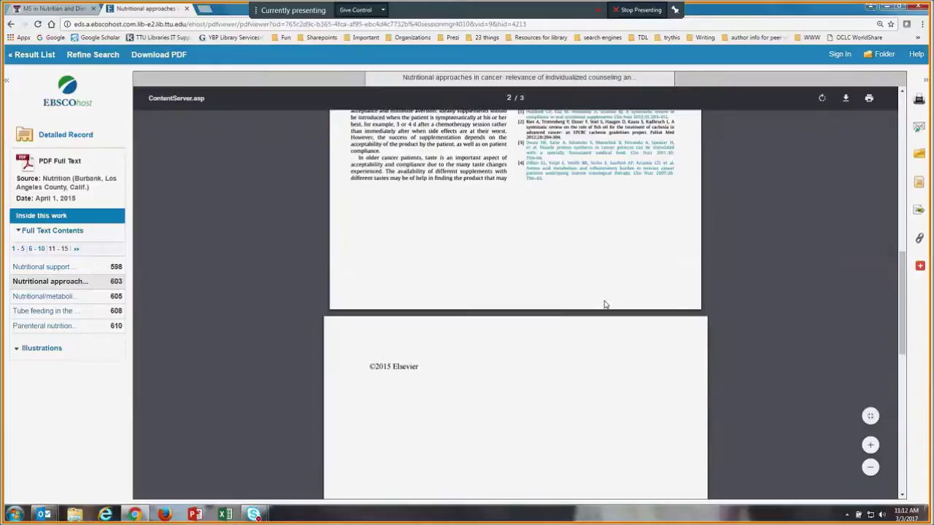
{"action": "scroll", "coordinate": [604, 303], "scroll_direction": "up", "scroll_amount": 1}
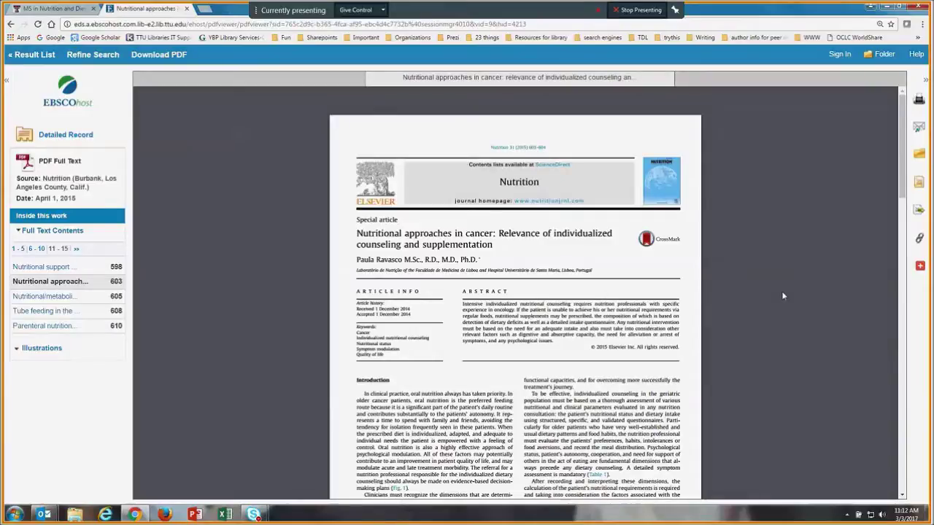
{"action": "mouse_move", "coordinate": [868, 101]}
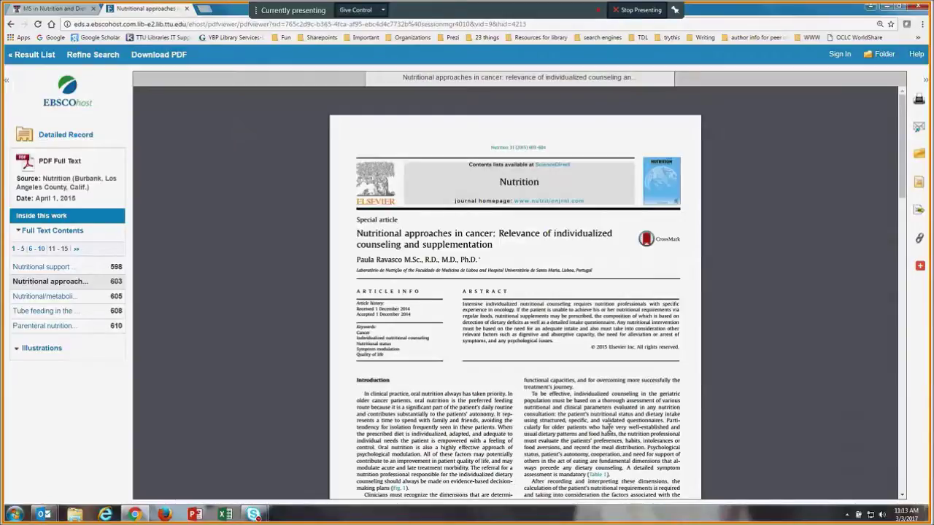
Return from the PDF to the result list and preview the summary and abstract of the first article
{"action": "left_click", "coordinate": [11, 25]}
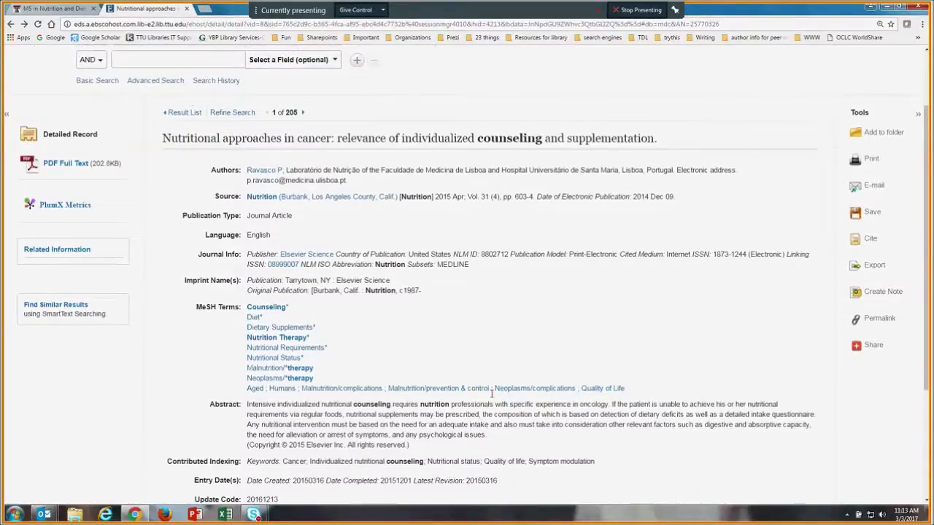
{"action": "scroll", "coordinate": [189, 137], "scroll_direction": "up", "scroll_amount": 1}
{"action": "left_click", "coordinate": [189, 151]}
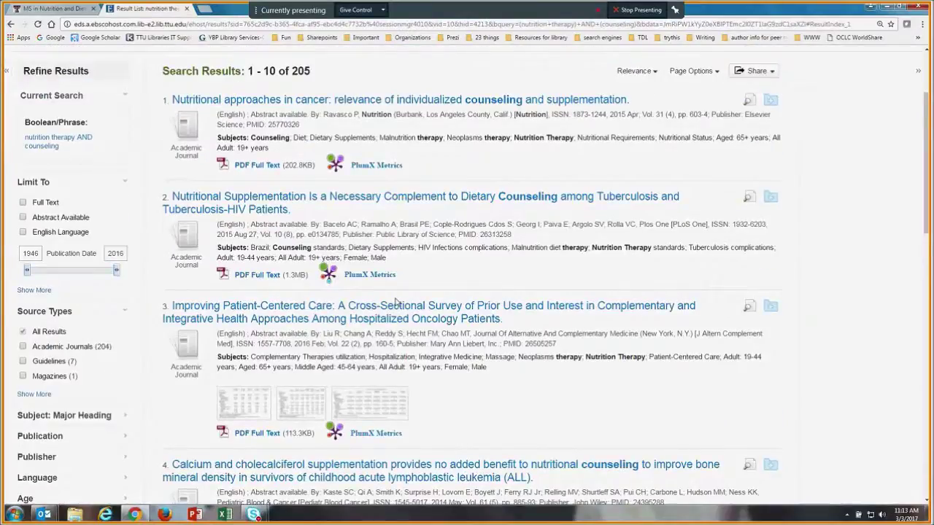
{"action": "scroll", "coordinate": [396, 301], "scroll_direction": "up", "scroll_amount": 1}
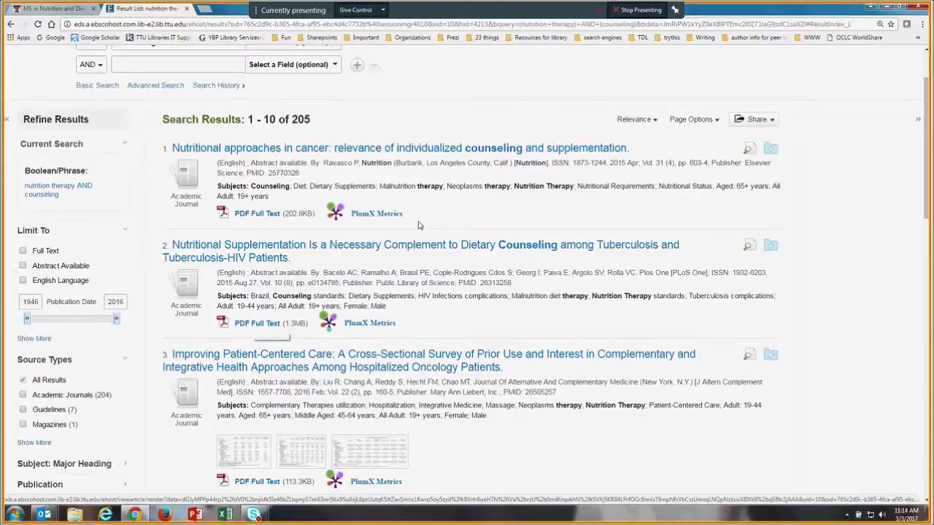
{"action": "mouse_move", "coordinate": [750, 150]}
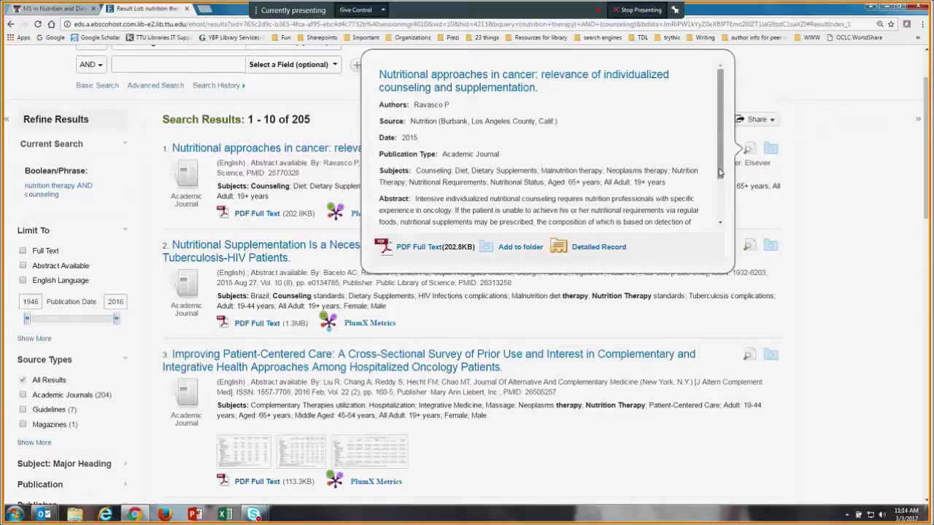
{"action": "scroll", "coordinate": [500, 175], "scroll_direction": "down", "scroll_amount": 1}
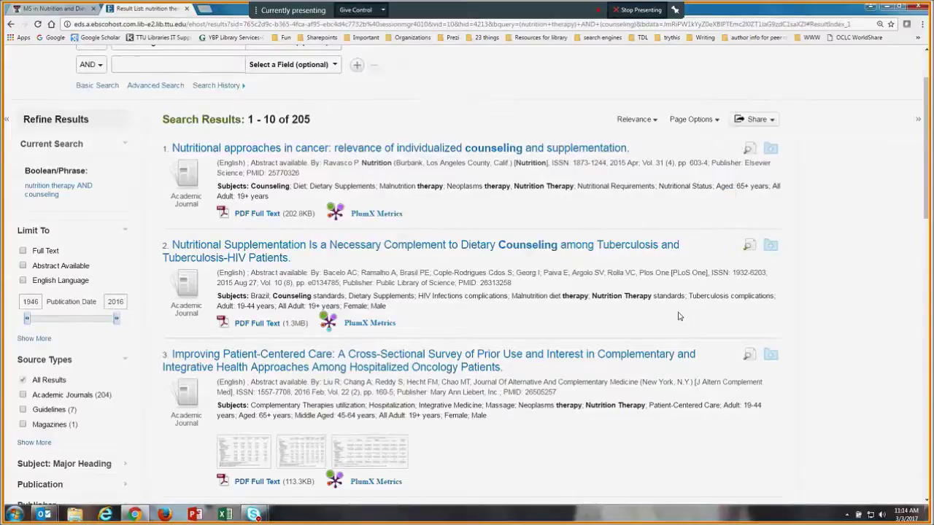
Review the full-text options offered for each article down the nutrition therapy and counseling result list
{"action": "scroll", "coordinate": [580, 305], "scroll_direction": "down", "scroll_amount": 1}
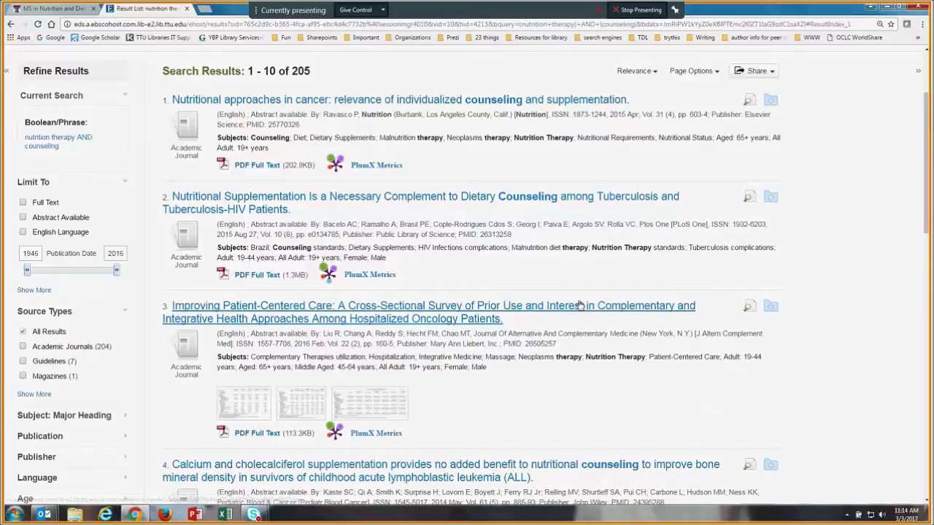
{"action": "scroll", "coordinate": [251, 351], "scroll_direction": "down", "scroll_amount": 1}
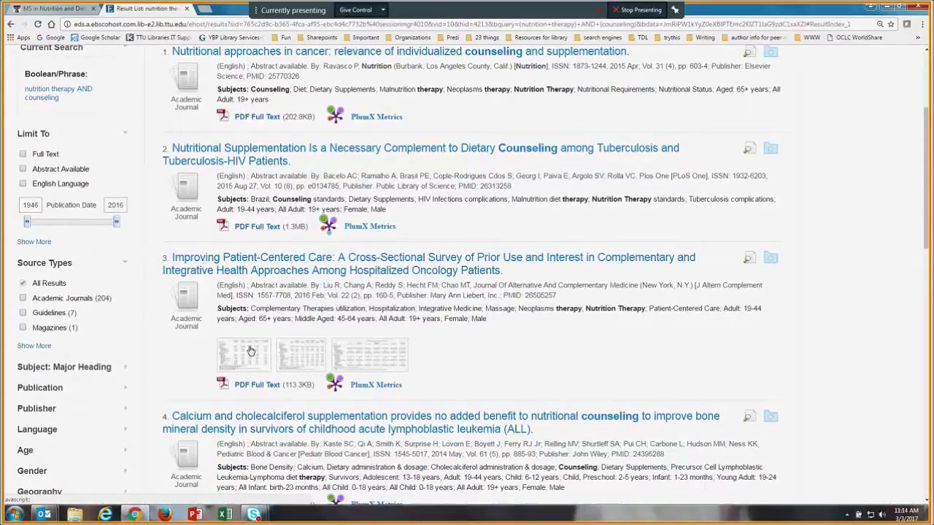
{"action": "scroll", "coordinate": [250, 350], "scroll_direction": "down", "scroll_amount": 1}
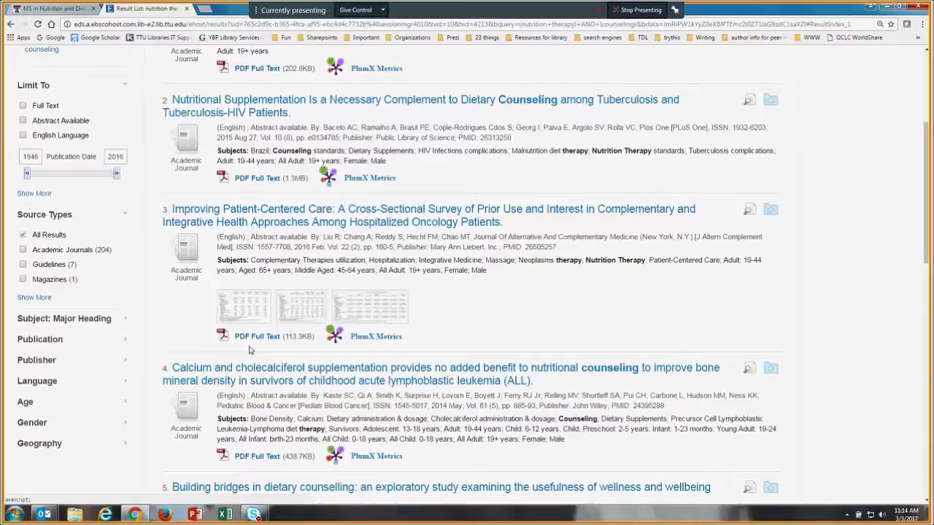
{"action": "scroll", "coordinate": [250, 351], "scroll_direction": "down", "scroll_amount": 1}
{"action": "scroll", "coordinate": [254, 402], "scroll_direction": "down", "scroll_amount": 3}
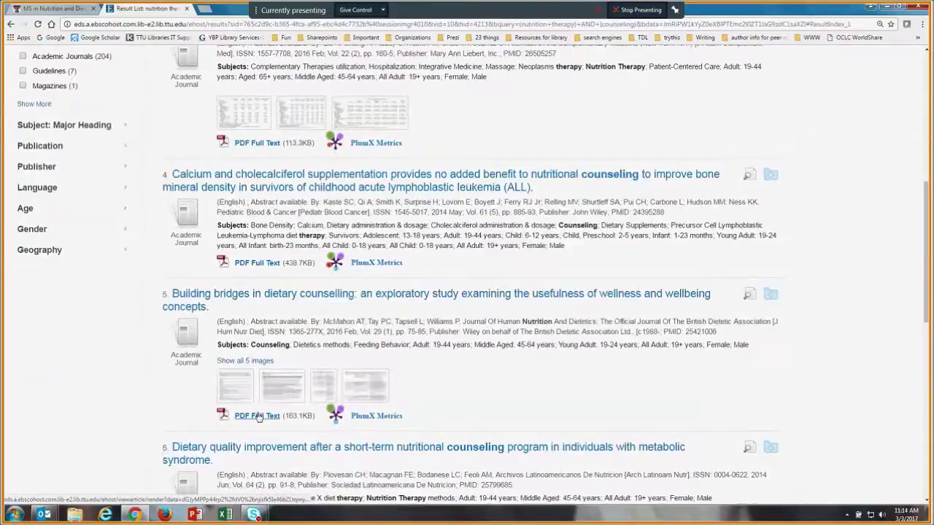
{"action": "scroll", "coordinate": [259, 416], "scroll_direction": "down", "scroll_amount": 2}
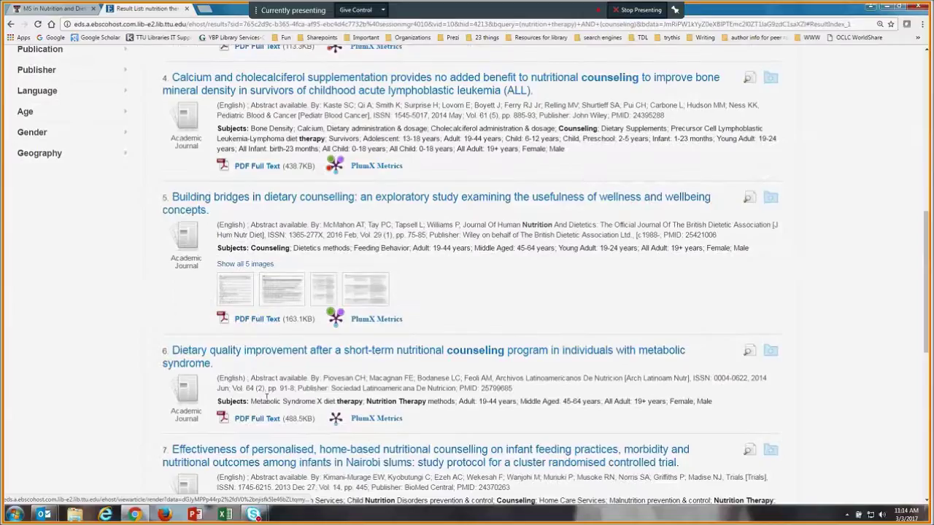
{"action": "scroll", "coordinate": [266, 399], "scroll_direction": "down", "scroll_amount": 3}
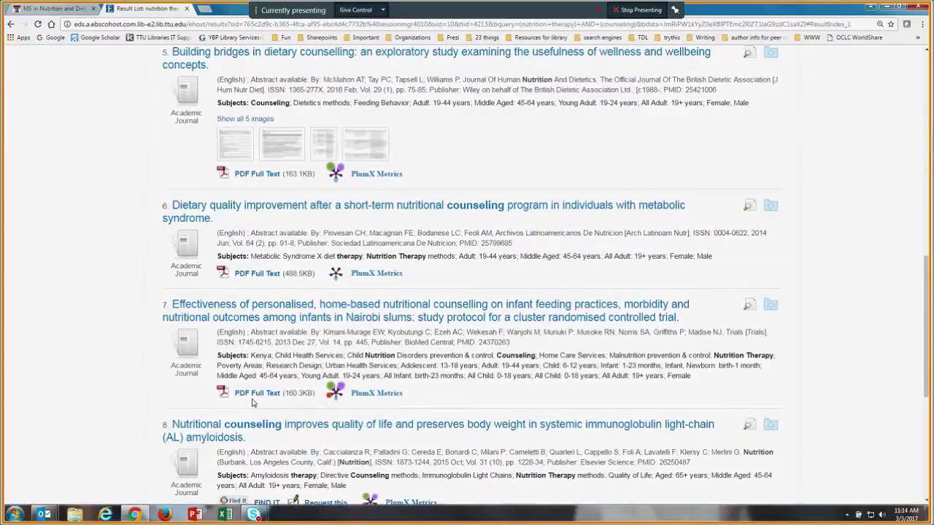
{"action": "scroll", "coordinate": [251, 402], "scroll_direction": "down", "scroll_amount": 2}
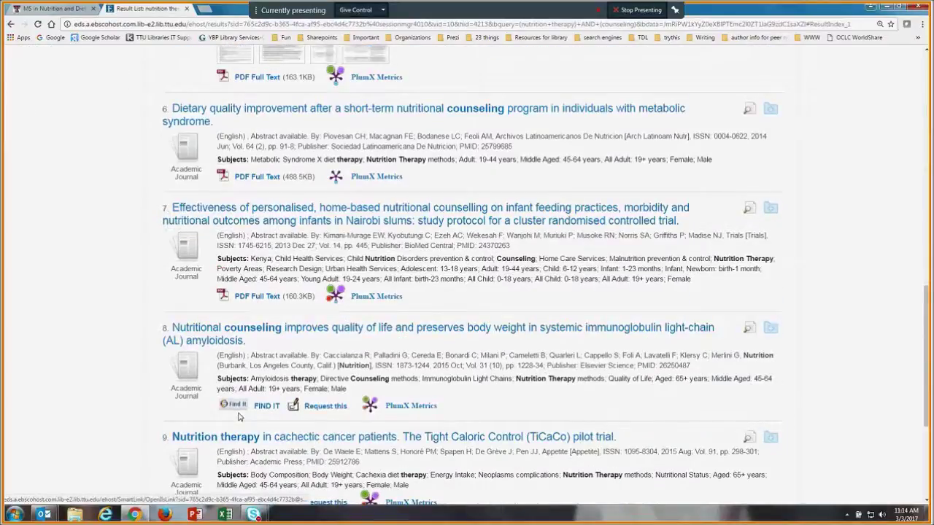
Open the detailed record of the AL amyloidosis counseling article to check its full-text options, and return to the result list
{"action": "left_click", "coordinate": [307, 333]}
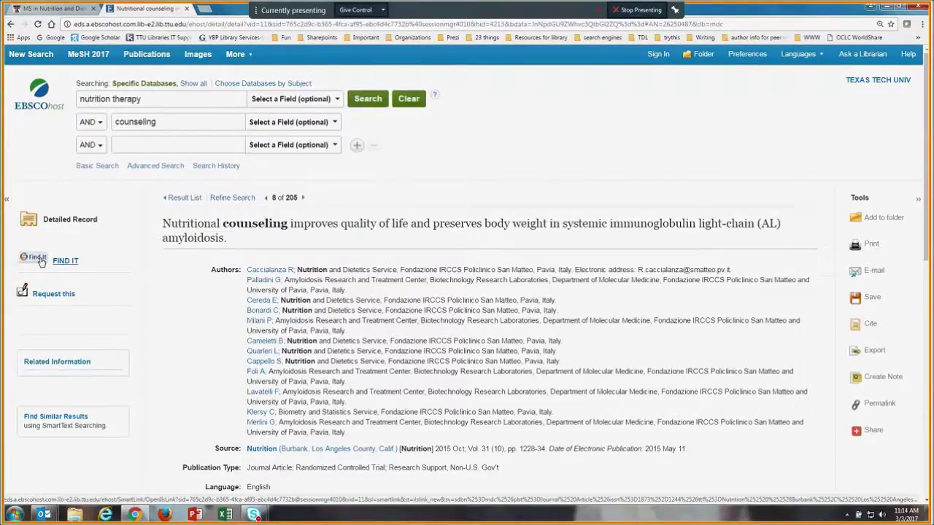
{"action": "left_click", "coordinate": [184, 198]}
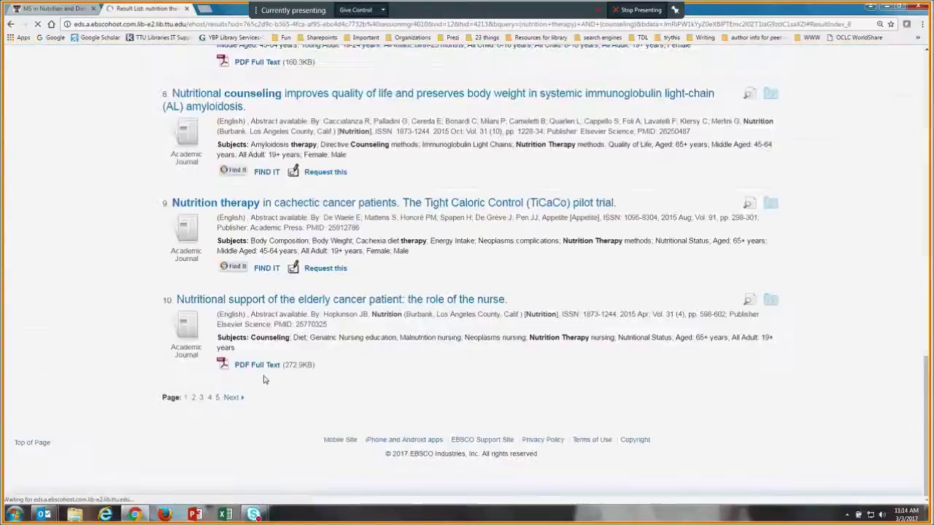
{"action": "scroll", "coordinate": [262, 379], "scroll_direction": "up", "scroll_amount": 1}
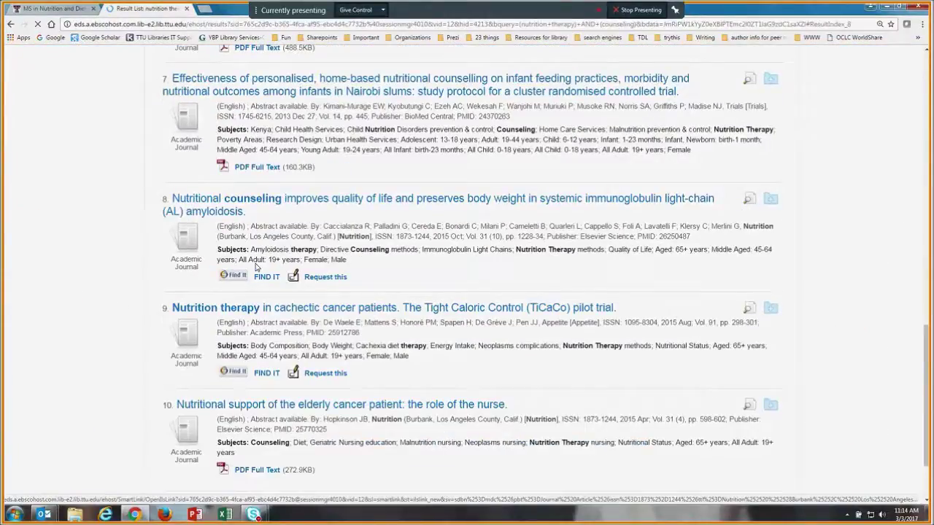
{"action": "scroll", "coordinate": [256, 268], "scroll_direction": "down", "scroll_amount": 1}
{"action": "scroll", "coordinate": [248, 185], "scroll_direction": "up", "scroll_amount": 2}
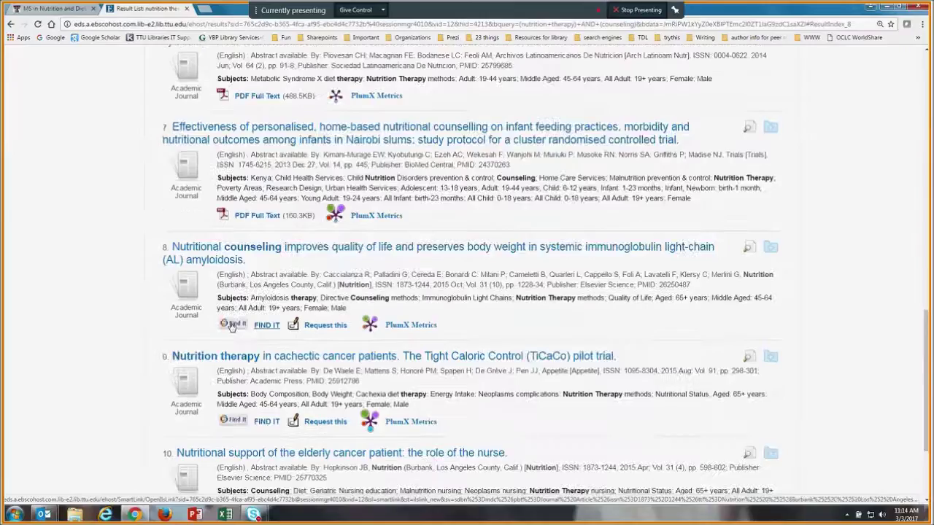
Open the AL amyloidosis article's full text via Find It from the Elsevier SD Freedom Collection and skim its ScienceDirect page
{"action": "left_click", "coordinate": [232, 325]}
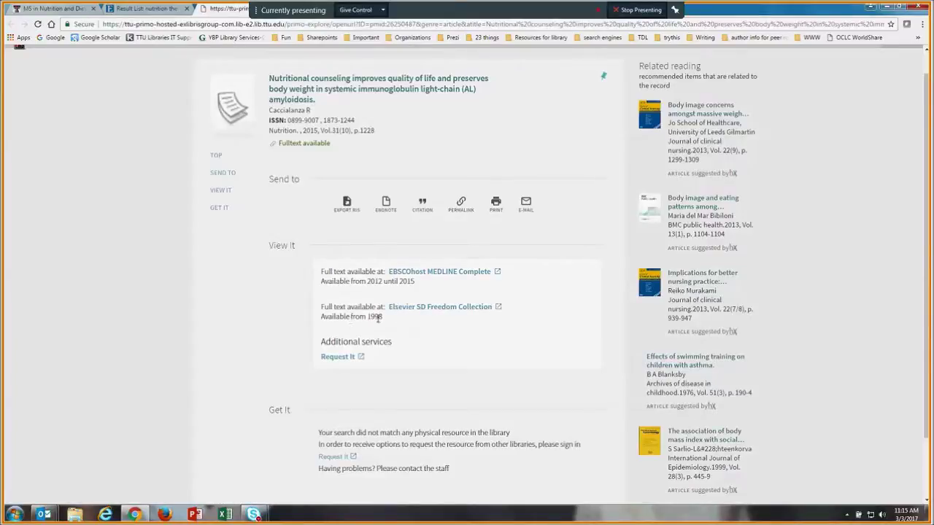
{"action": "left_click", "coordinate": [438, 308]}
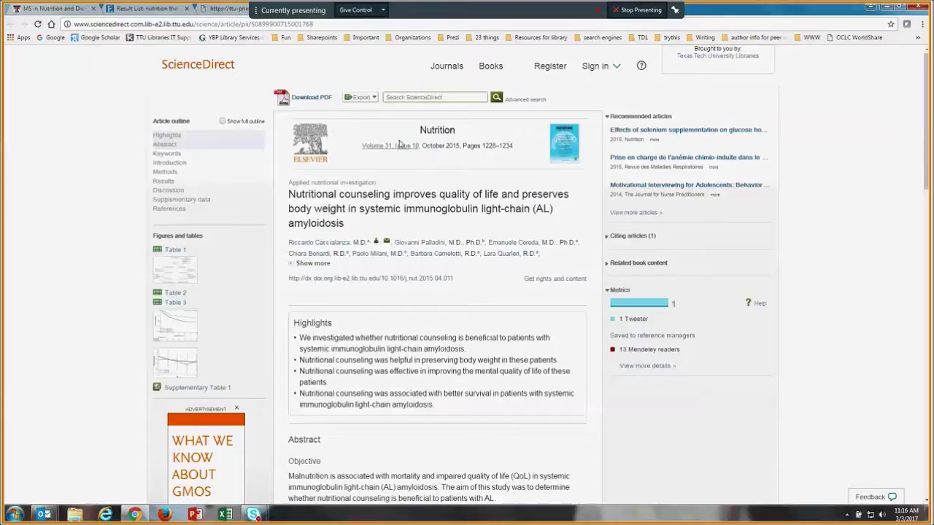
{"action": "left_click", "coordinate": [283, 100]}
{"action": "scroll", "coordinate": [518, 377], "scroll_direction": "down", "scroll_amount": 1}
{"action": "scroll", "coordinate": [503, 401], "scroll_direction": "down", "scroll_amount": 4}
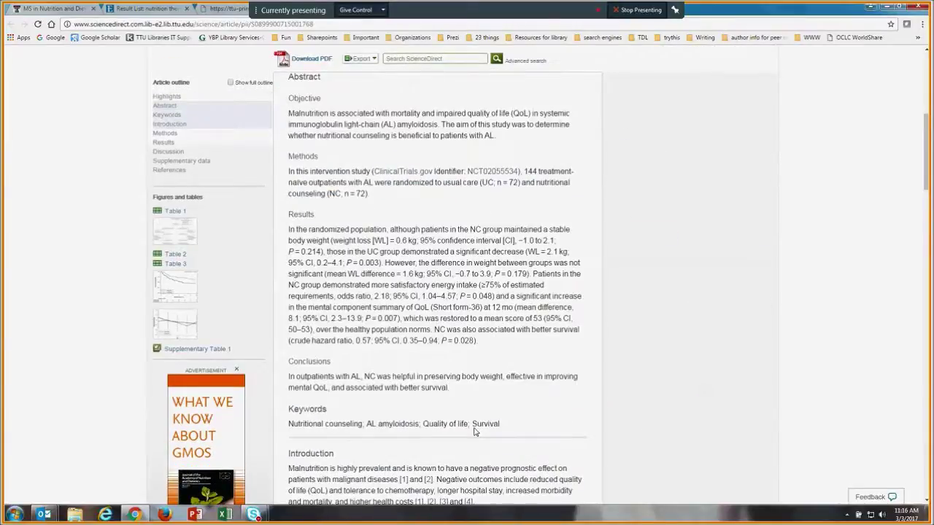
{"action": "scroll", "coordinate": [471, 429], "scroll_direction": "down", "scroll_amount": 1}
{"action": "scroll", "coordinate": [471, 429], "scroll_direction": "down", "scroll_amount": 1}
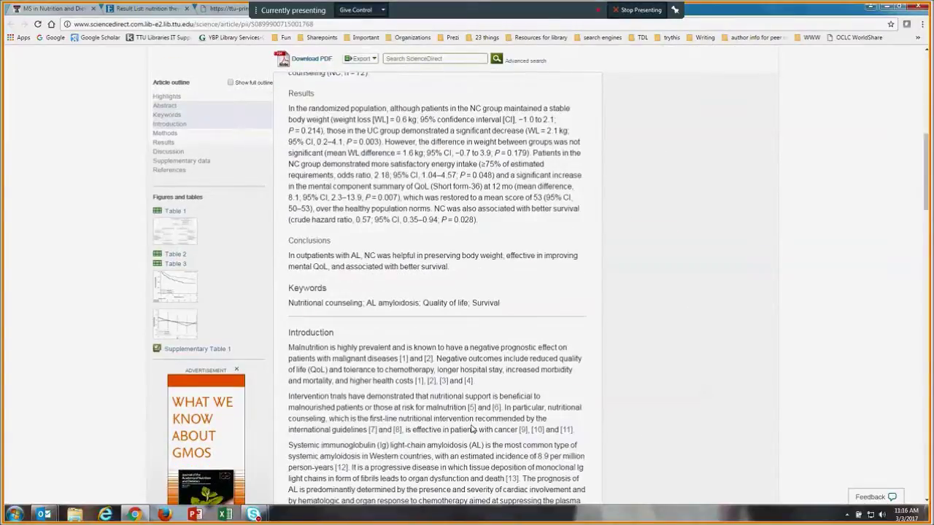
{"action": "scroll", "coordinate": [410, 337], "scroll_direction": "up", "scroll_amount": 6}
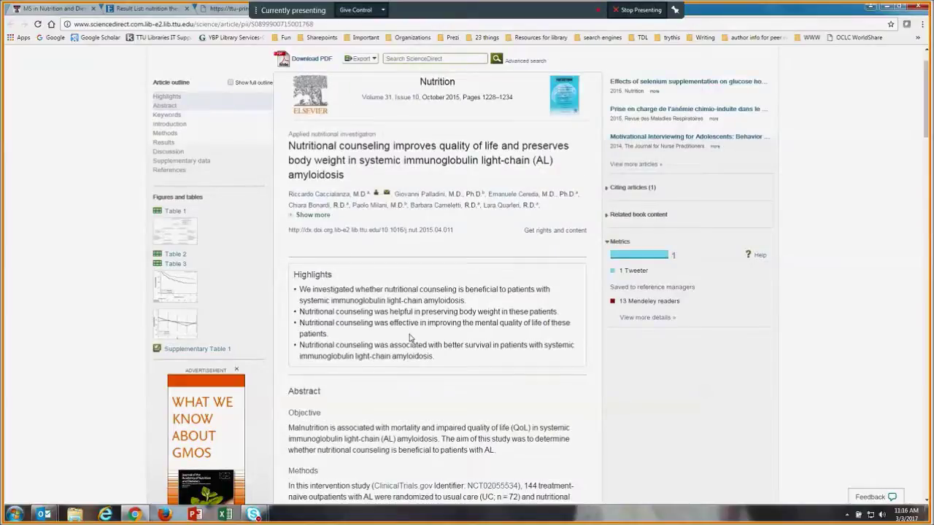
{"action": "scroll", "coordinate": [462, 317], "scroll_direction": "up", "scroll_amount": 1}
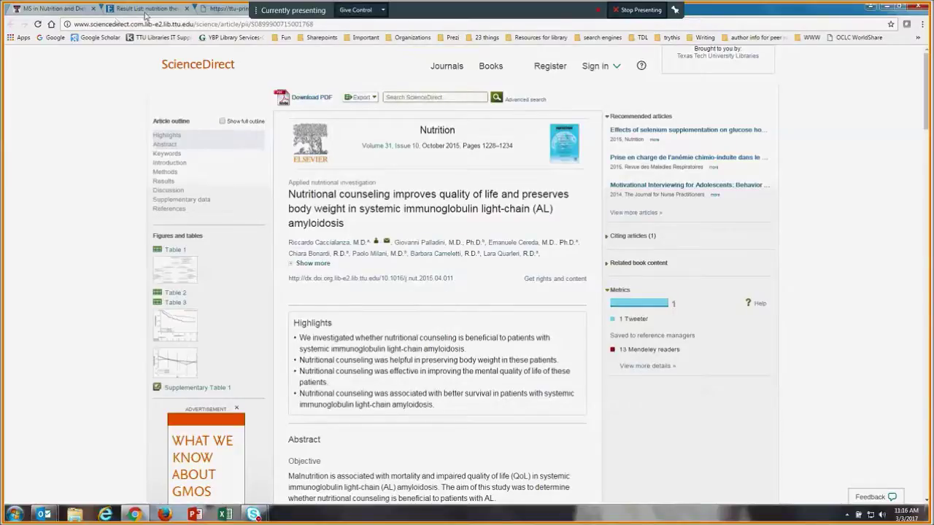
Go back to the EBSCOhost results and reopen the detailed record of the AL amyloidosis counseling article
{"action": "left_click", "coordinate": [221, 13]}
{"action": "left_click_drag", "start_coordinate": [221, 13], "coordinate": [177, 7]}
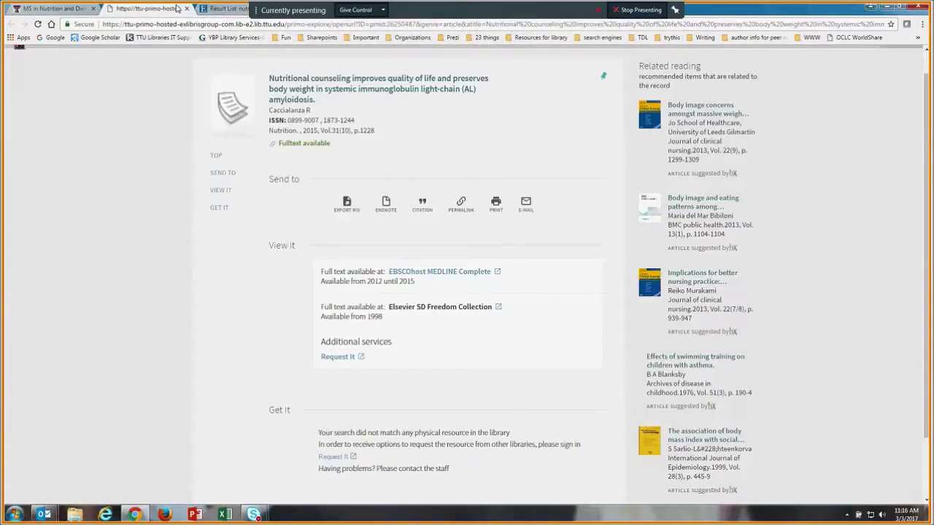
{"action": "left_click", "coordinate": [172, 9]}
{"action": "left_click", "coordinate": [294, 253]}
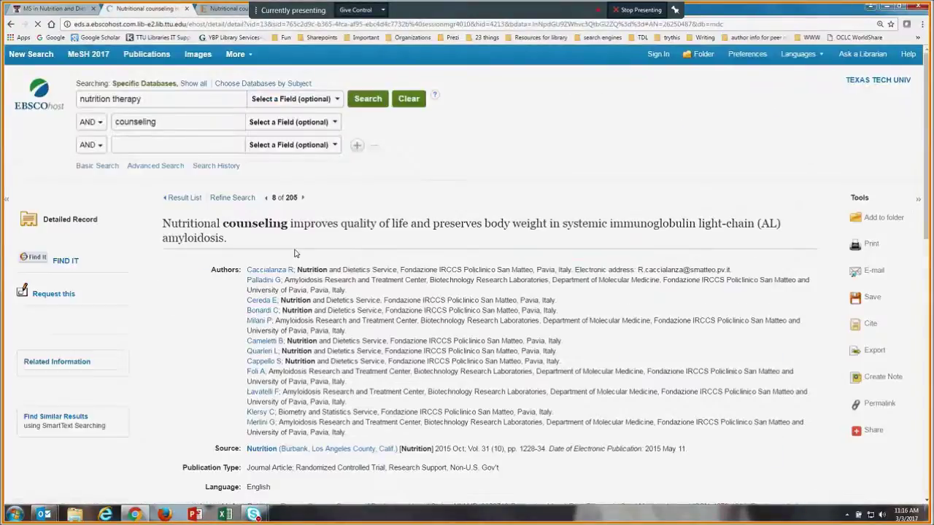
{"action": "scroll", "coordinate": [333, 357], "scroll_direction": "down", "scroll_amount": 1}
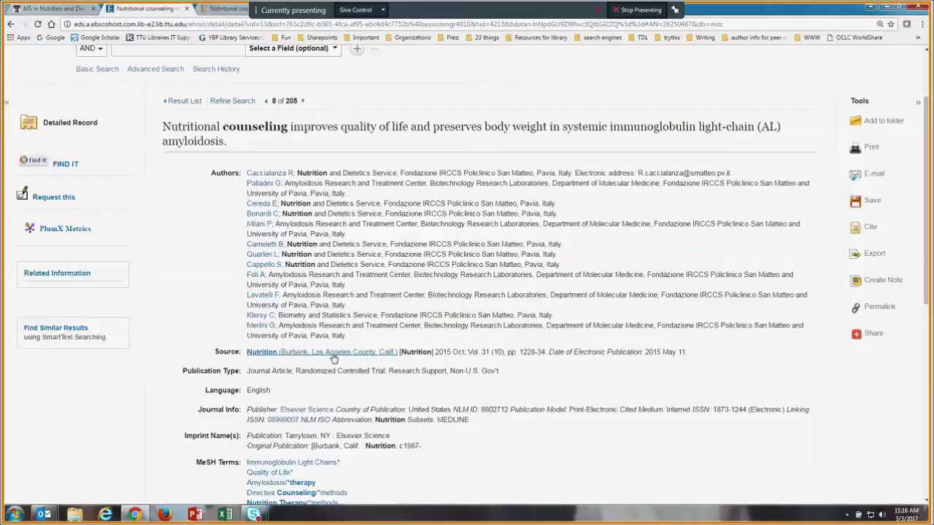
Highlight the Source line of the AL amyloidosis record, close the extra EBSCOhost tab, and return to the result list
{"action": "left_click_drag", "start_coordinate": [246, 352], "coordinate": [690, 355]}
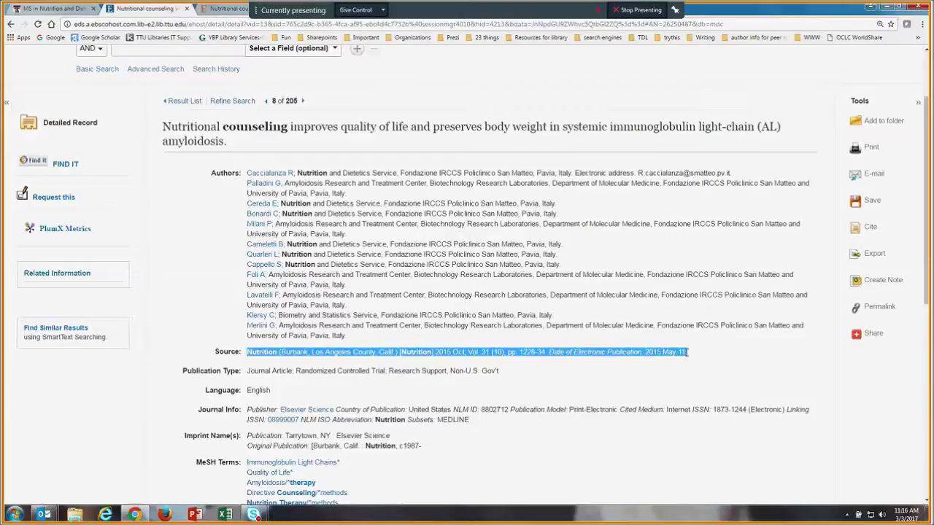
{"action": "left_click", "coordinate": [685, 351]}
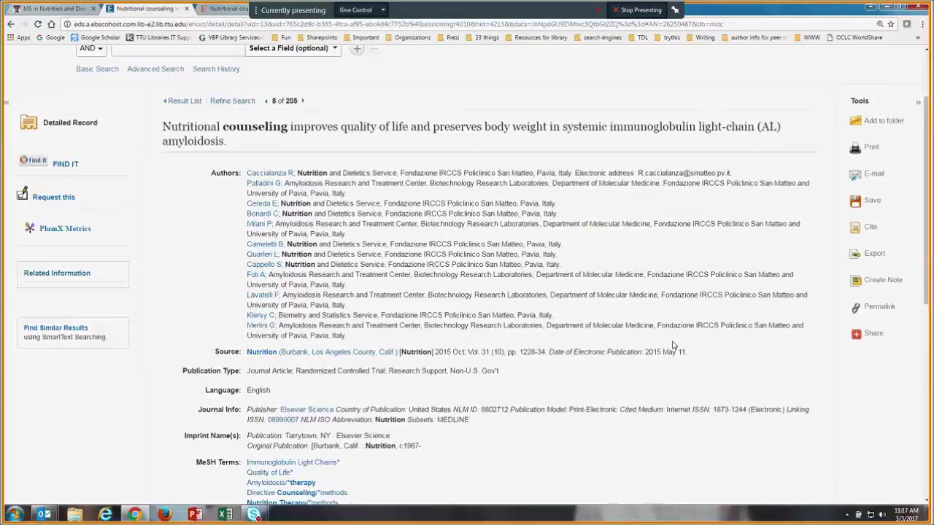
{"action": "left_click", "coordinate": [226, 14]}
{"action": "left_click_drag", "start_coordinate": [227, 15], "coordinate": [209, 13]}
{"action": "key", "text": "ctrl+w"}
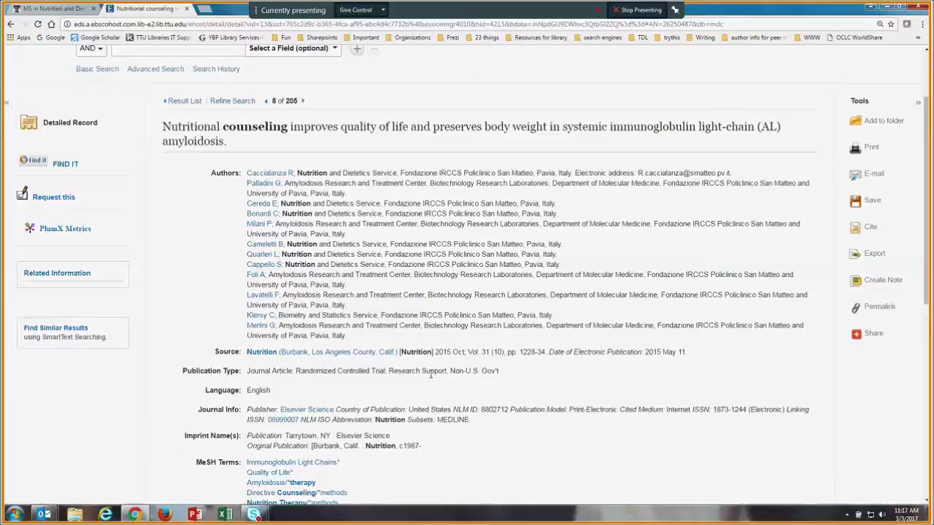
{"action": "left_click", "coordinate": [182, 102]}
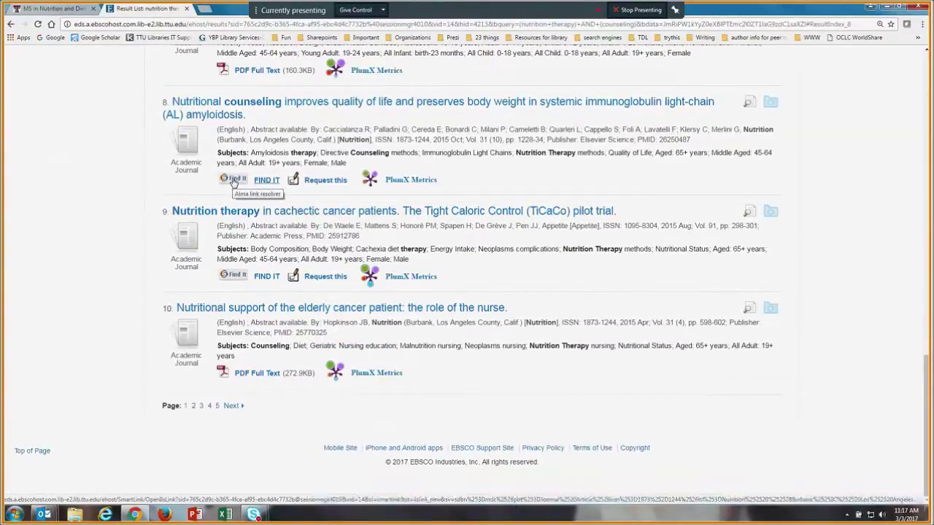
View the full text of the cachectic cancer patients (TiCaCo) pilot trial via Find It, and return to the result list
{"action": "left_click", "coordinate": [234, 277]}
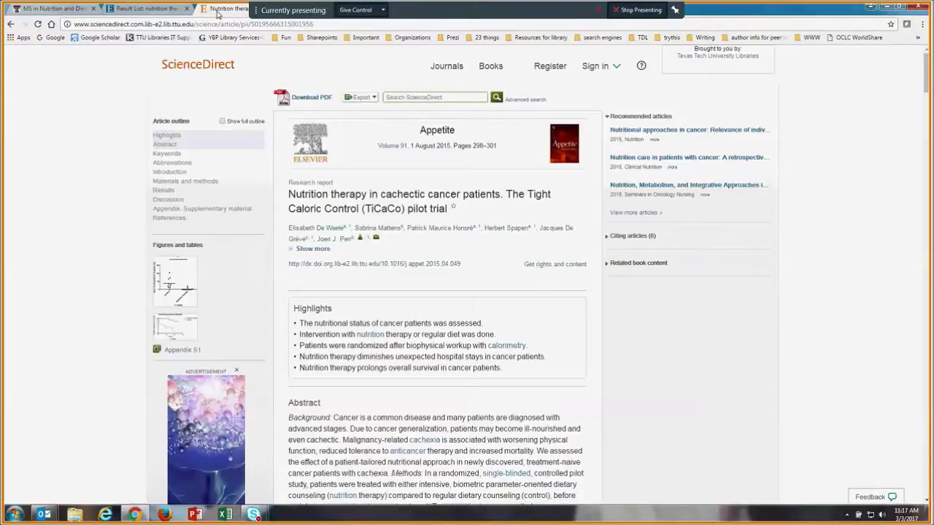
{"action": "left_click_drag", "start_coordinate": [216, 14], "coordinate": [138, 8]}
{"action": "left_click", "coordinate": [186, 8]}
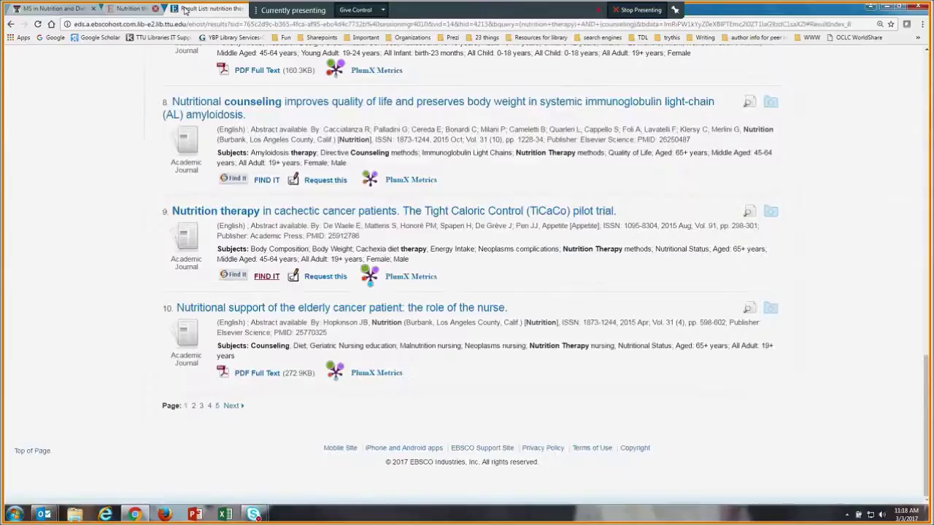
{"action": "left_click_drag", "start_coordinate": [185, 8], "coordinate": [143, 9]}
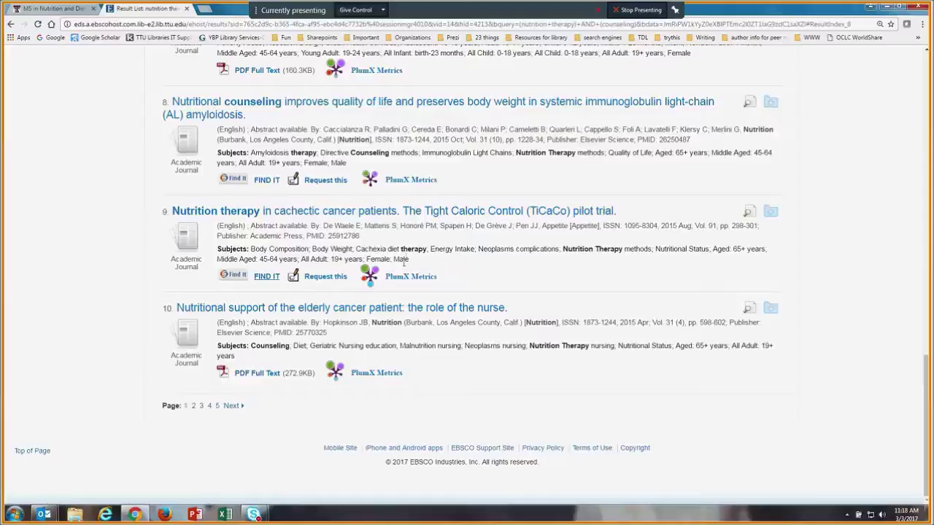
Go to page 2 of the results, view the obesity and binge eating trial's full text via Find It, and close it
{"action": "left_click", "coordinate": [193, 408]}
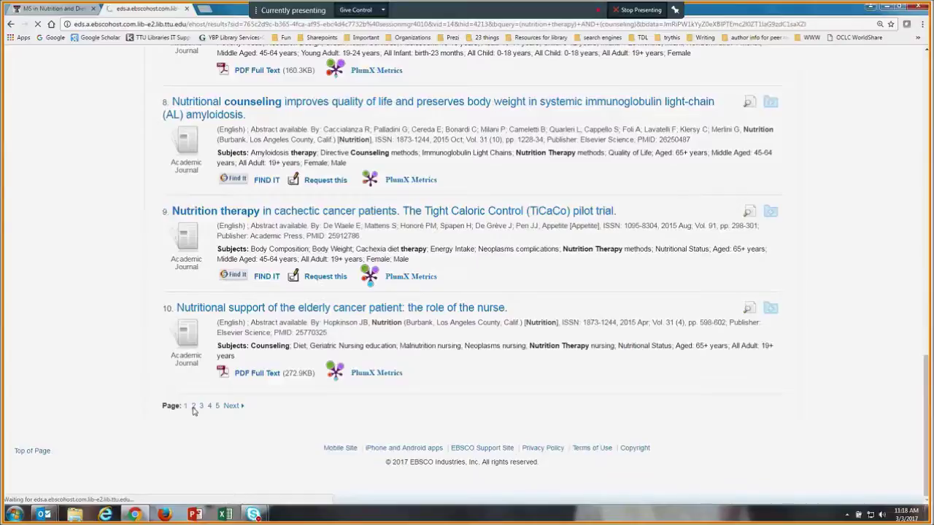
{"action": "scroll", "coordinate": [486, 353], "scroll_direction": "down", "scroll_amount": 1}
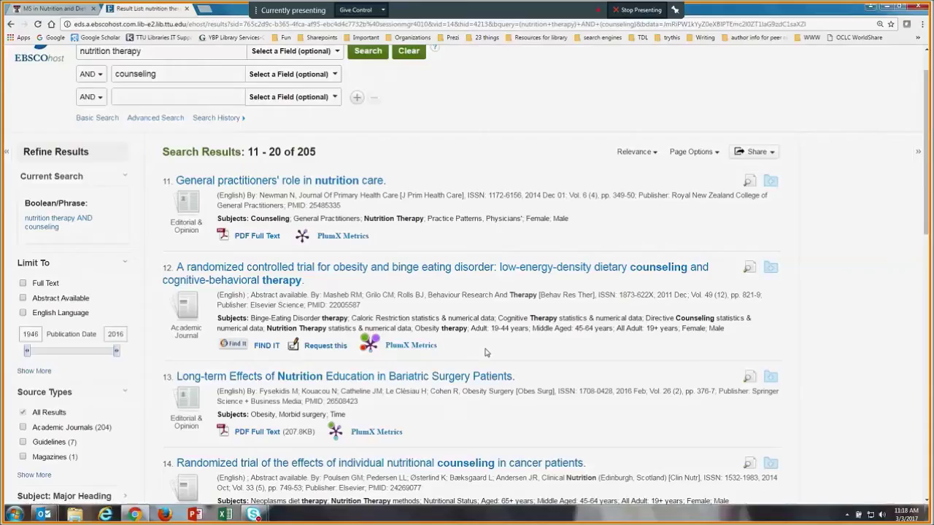
{"action": "left_click", "coordinate": [264, 346]}
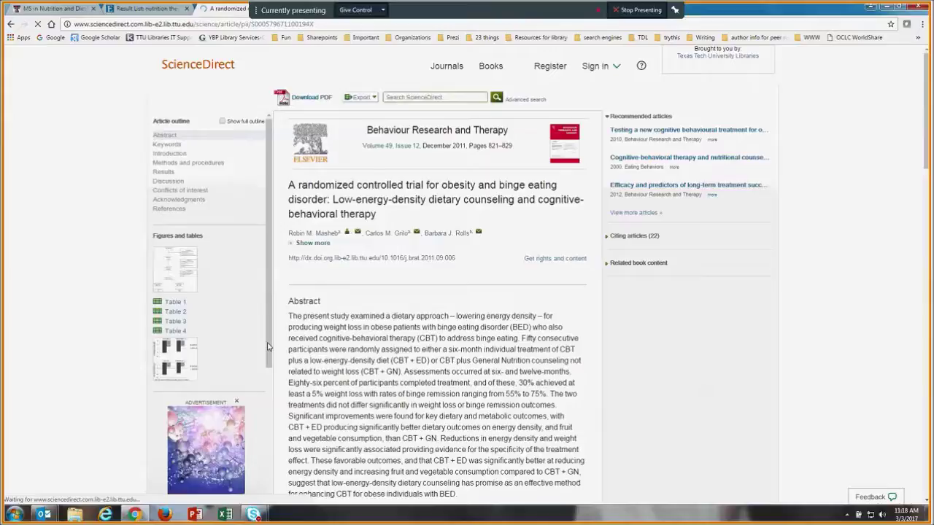
{"action": "left_click_drag", "start_coordinate": [234, 9], "coordinate": [186, 10]}
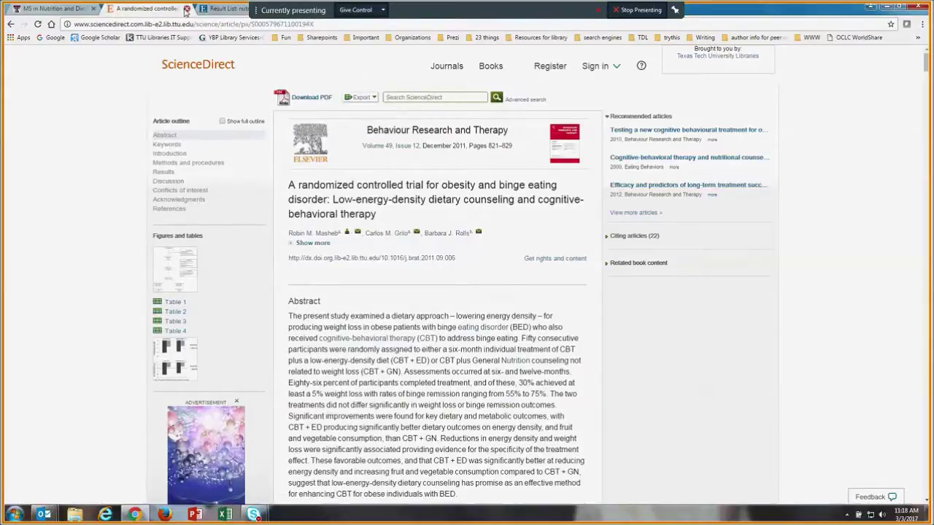
{"action": "left_click", "coordinate": [186, 10]}
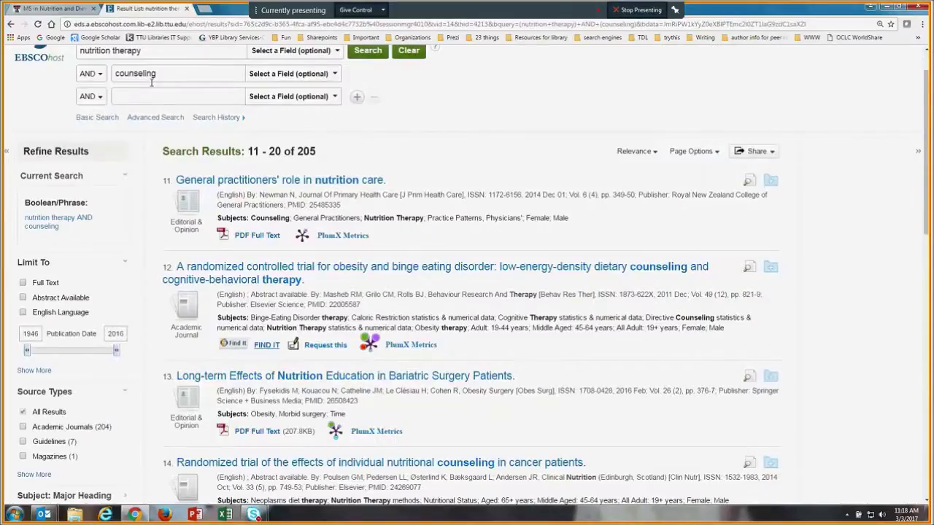
View the full text of the individual nutritional counseling in cancer patients trial via Find It, and return to the results
{"action": "scroll", "coordinate": [152, 82], "scroll_direction": "down", "scroll_amount": 2}
{"action": "scroll", "coordinate": [334, 337], "scroll_direction": "down", "scroll_amount": 1}
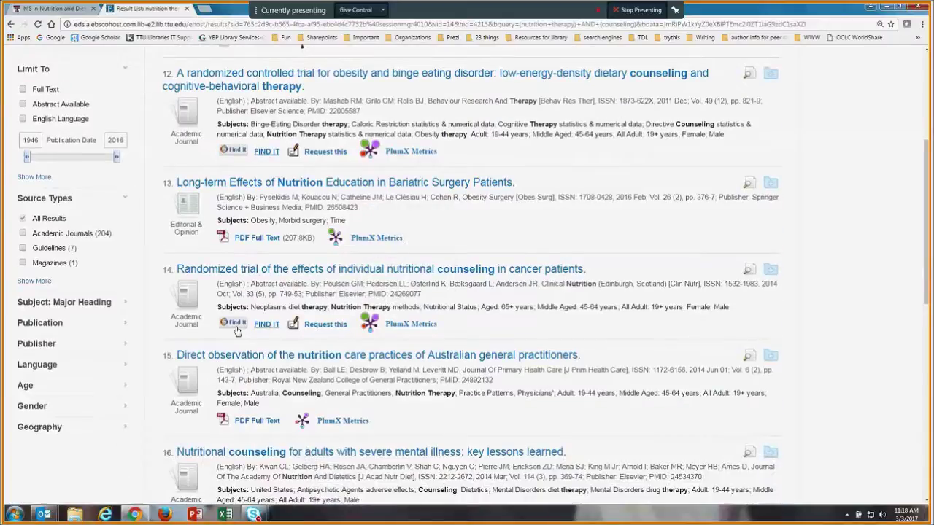
{"action": "left_click", "coordinate": [236, 328]}
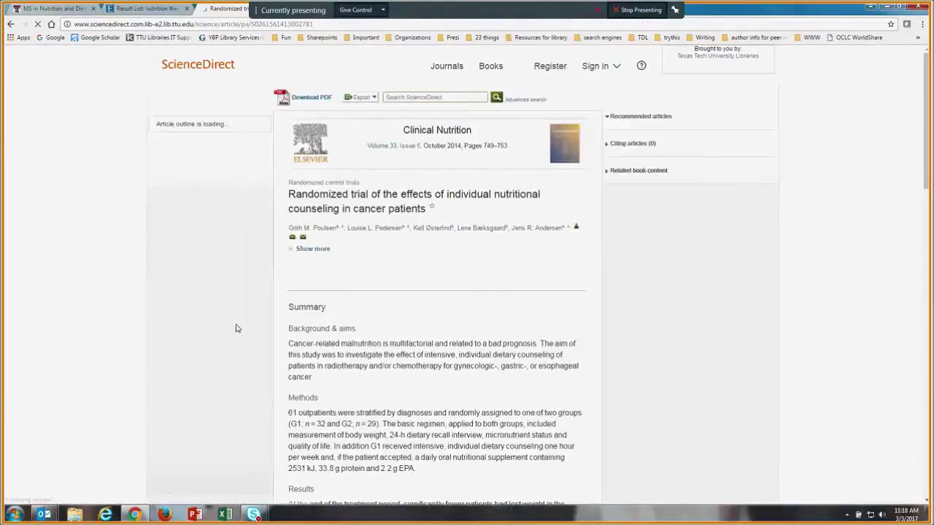
{"action": "left_click_drag", "start_coordinate": [223, 8], "coordinate": [124, 22]}
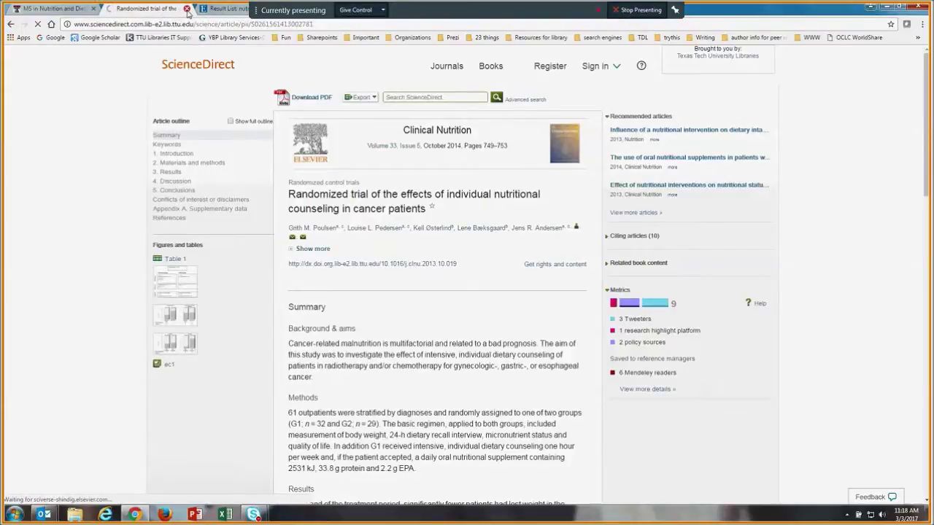
{"action": "left_click", "coordinate": [187, 9]}
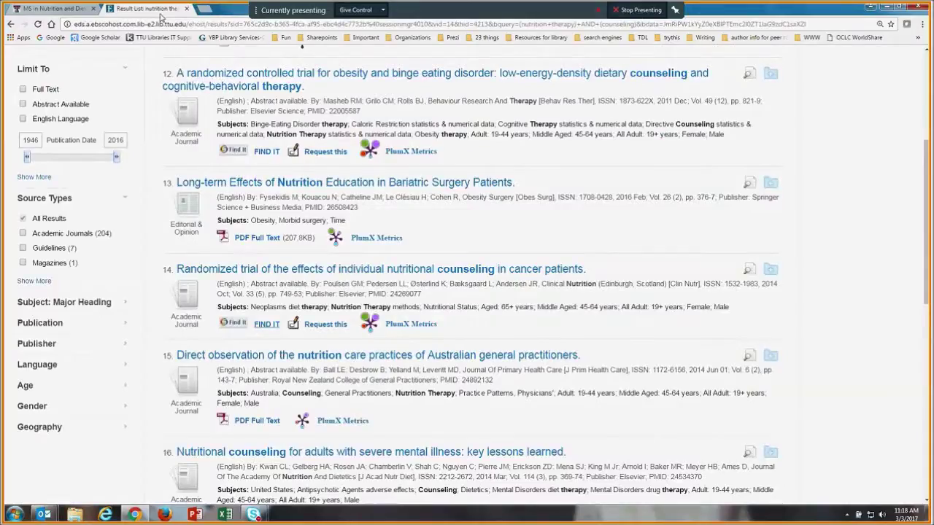
Return to page 1 of the results and open the Find It page for the AL amyloidosis counseling article
{"action": "scroll", "coordinate": [221, 458], "scroll_direction": "down", "scroll_amount": 7}
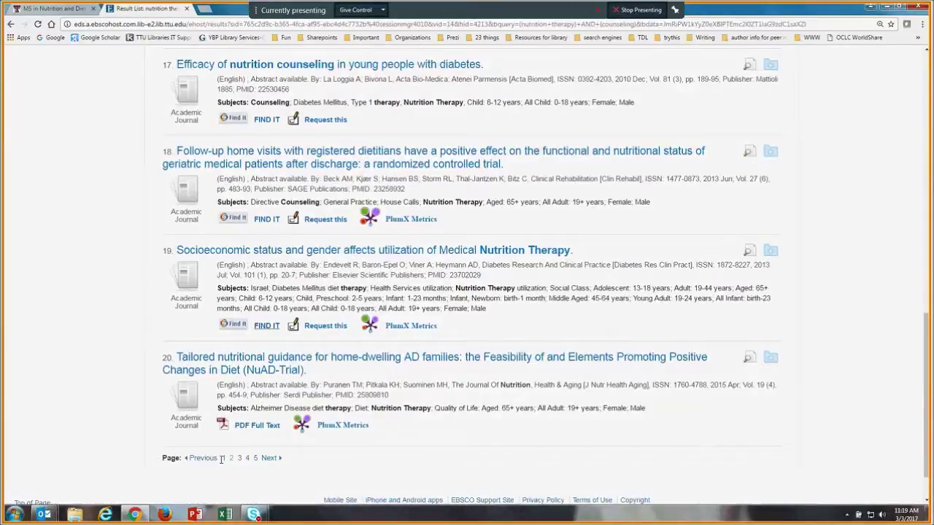
{"action": "left_click", "coordinate": [223, 458]}
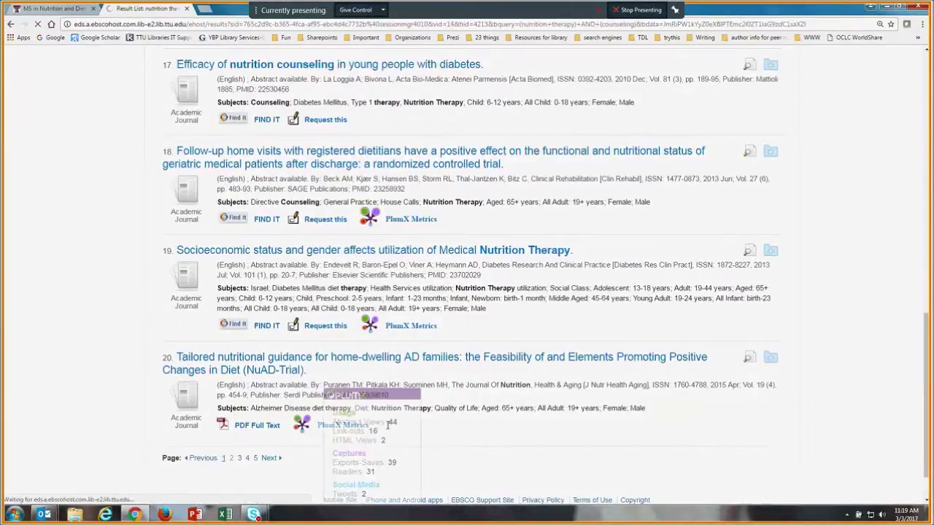
{"action": "scroll", "coordinate": [301, 387], "scroll_direction": "down", "scroll_amount": 4}
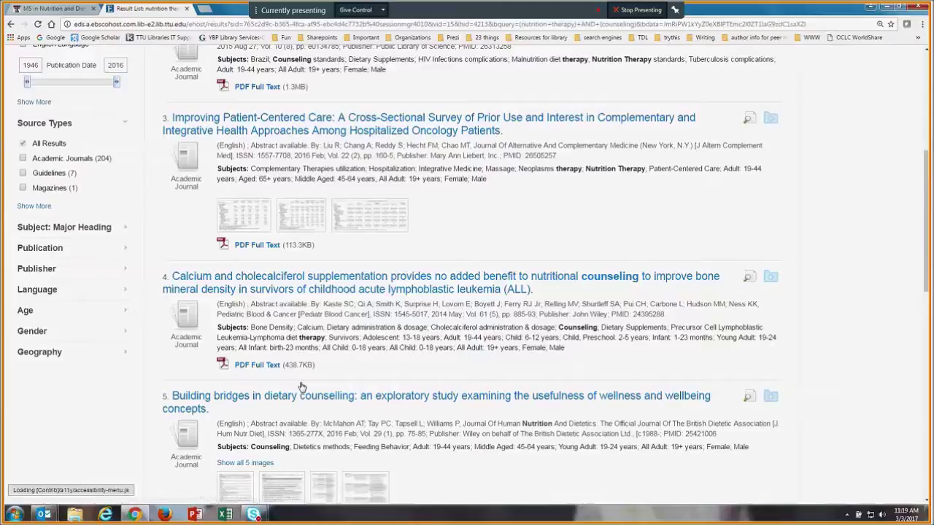
{"action": "scroll", "coordinate": [302, 387], "scroll_direction": "down", "scroll_amount": 5}
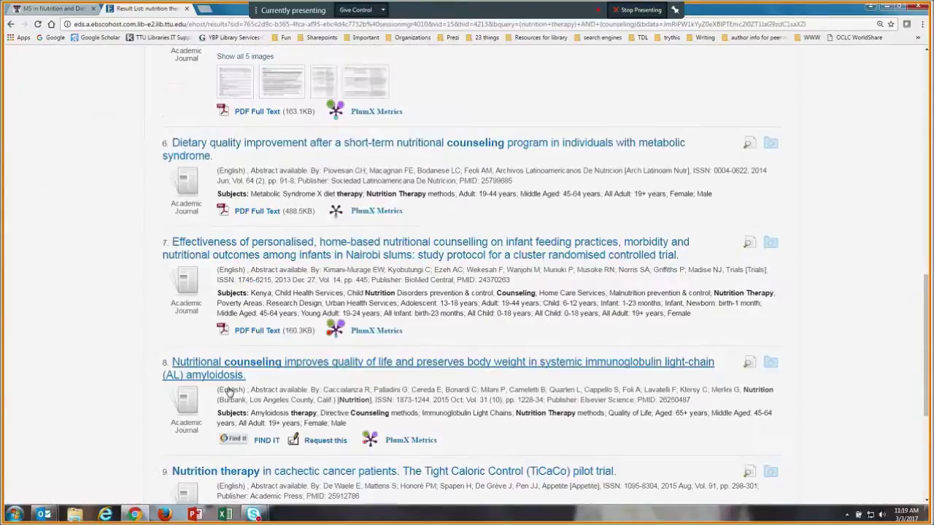
{"action": "left_click", "coordinate": [232, 387]}
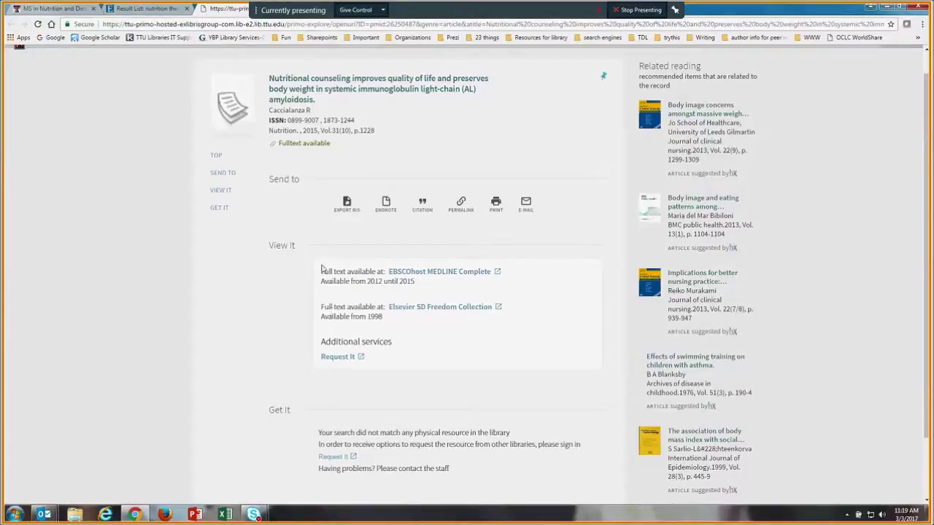
Open the Request It form for the AL amyloidosis article, signing in to eRaider with the account username and password
{"action": "left_click", "coordinate": [335, 359]}
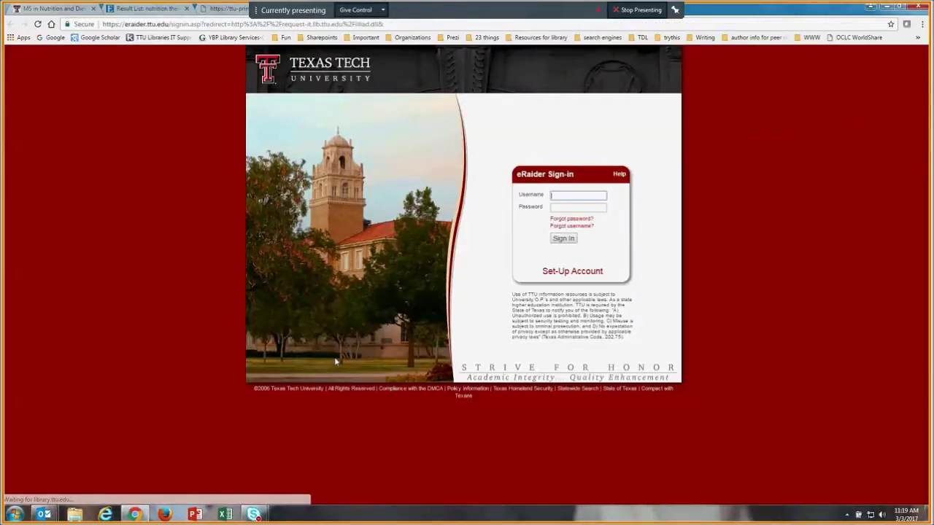
{"action": "type", "text": "c"}
{"action": "key", "text": "Down"}
{"action": "key", "text": "Return"}
{"action": "key", "text": "Tab"}
{"action": "type", "text": "****"}
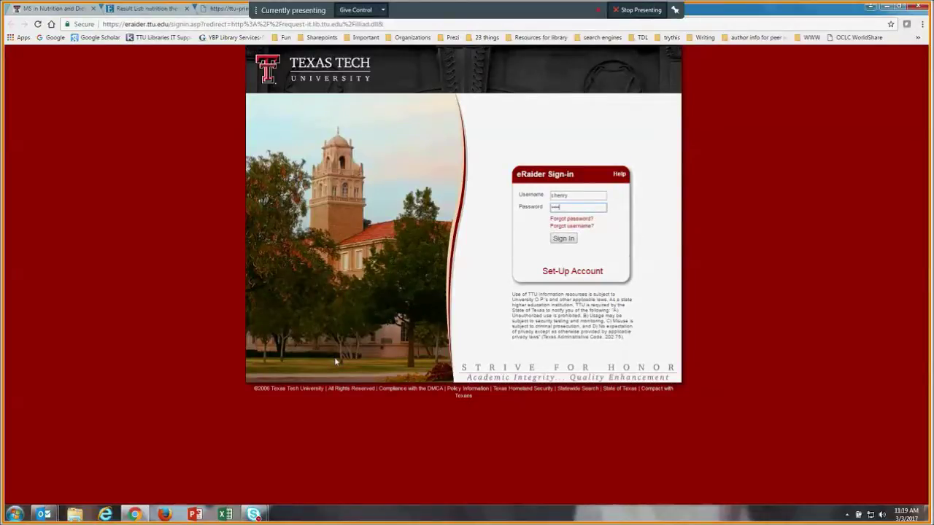
{"action": "type", "text": "**"}
{"action": "key", "text": "Return"}
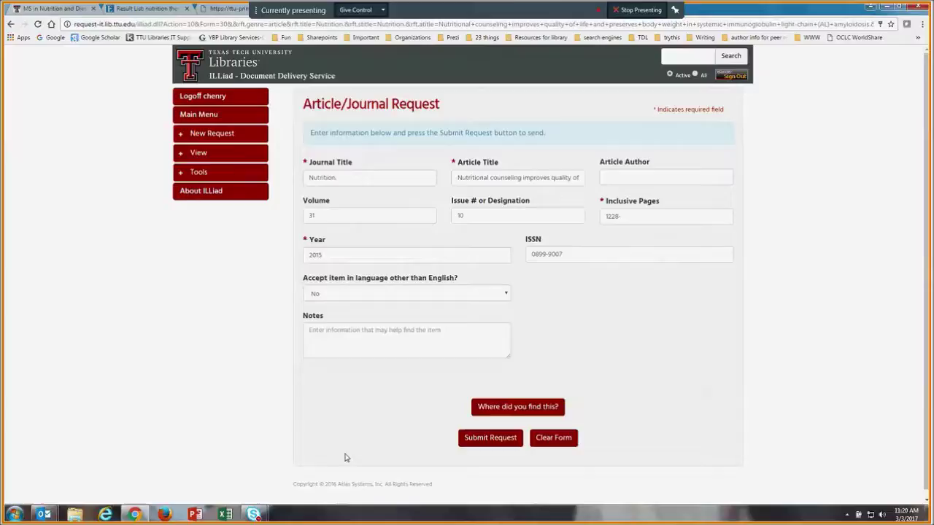
Review the electronically received articles in the ILLiad account, return to its main menu, and sign out
{"action": "left_click", "coordinate": [207, 119]}
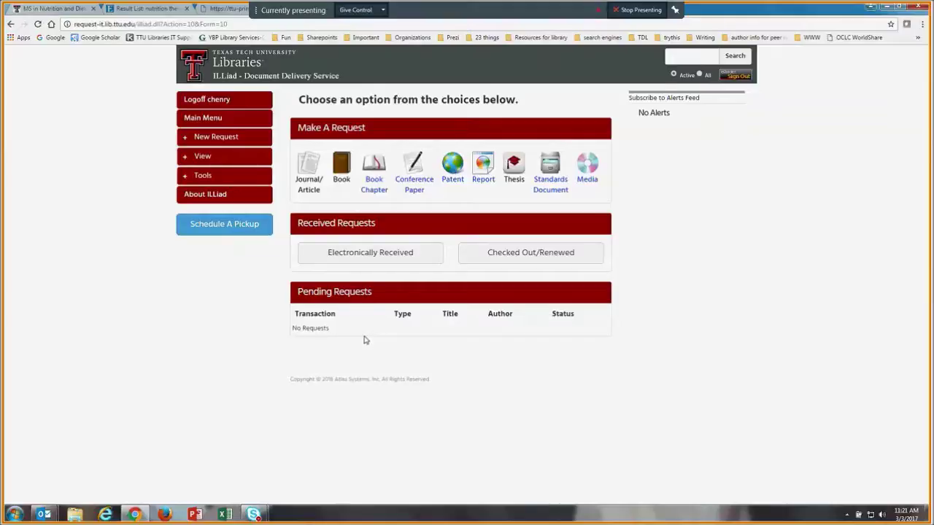
{"action": "left_click", "coordinate": [367, 259]}
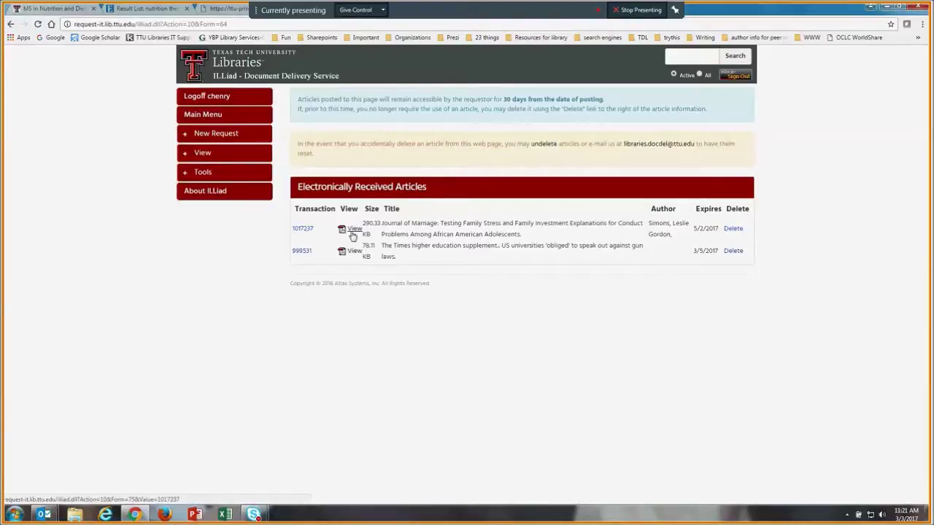
{"action": "left_click", "coordinate": [210, 117]}
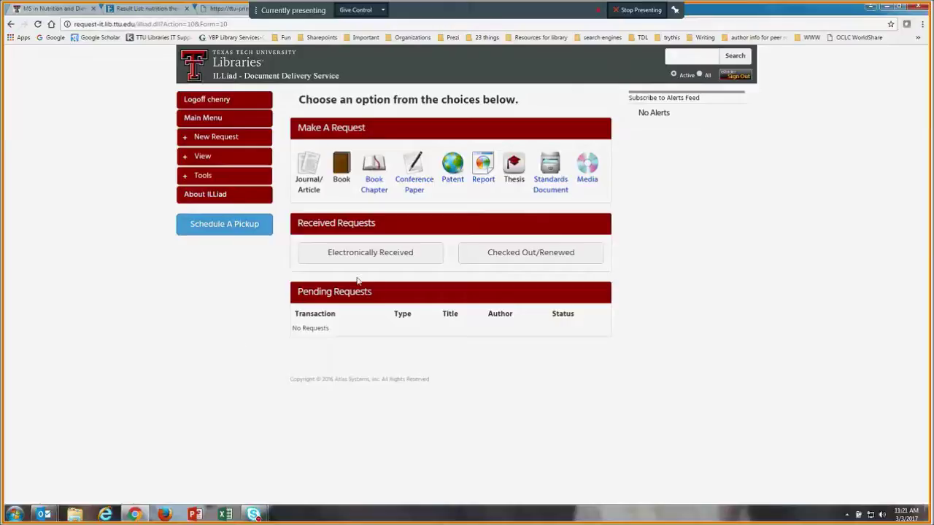
{"action": "left_click", "coordinate": [735, 76]}
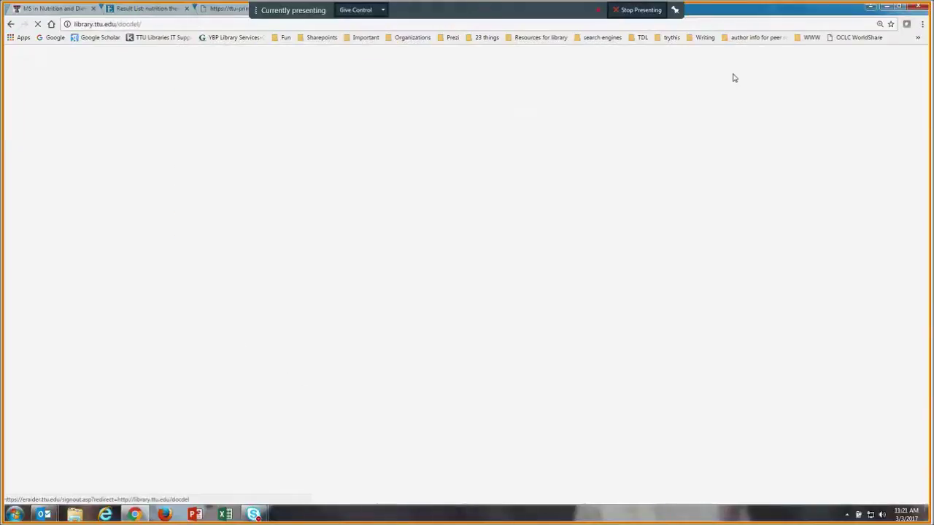
Close the Document Delivery and Find It pages and return to the start of the EBSCOhost result list
{"action": "left_click", "coordinate": [93, 8]}
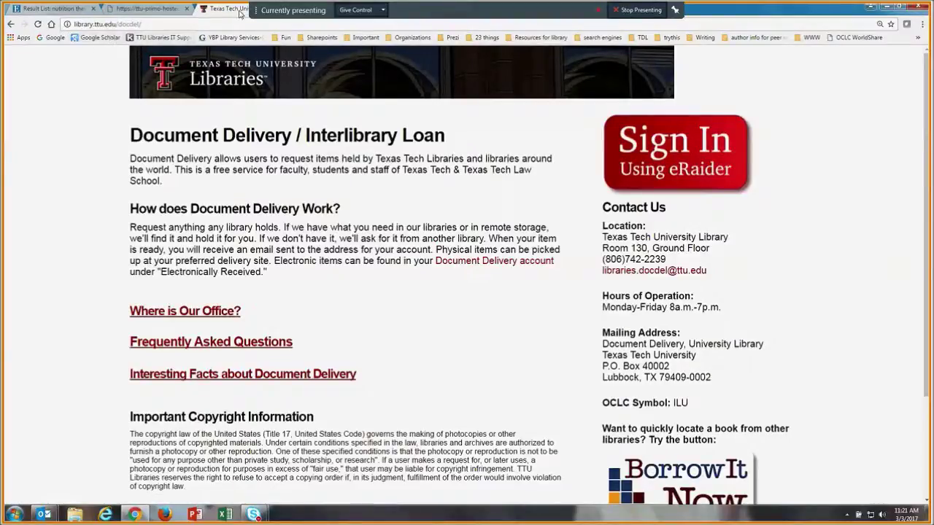
{"action": "left_click_drag", "start_coordinate": [219, 8], "coordinate": [184, 20]}
{"action": "left_click", "coordinate": [188, 8]}
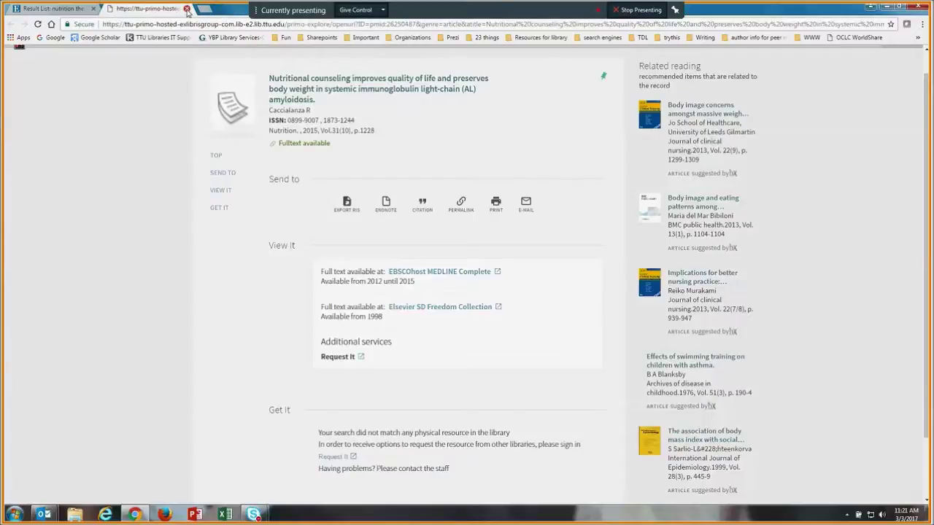
{"action": "left_click", "coordinate": [187, 8]}
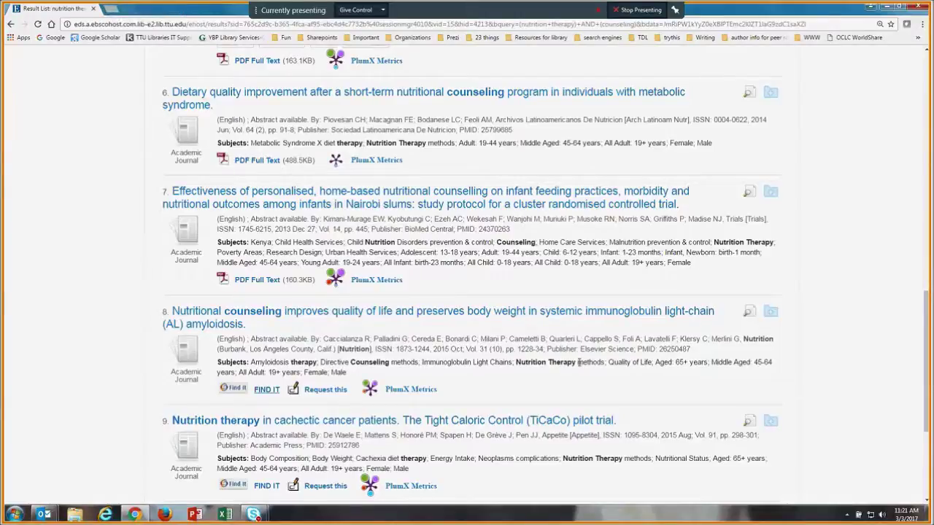
{"action": "scroll", "coordinate": [578, 363], "scroll_direction": "up", "scroll_amount": 7}
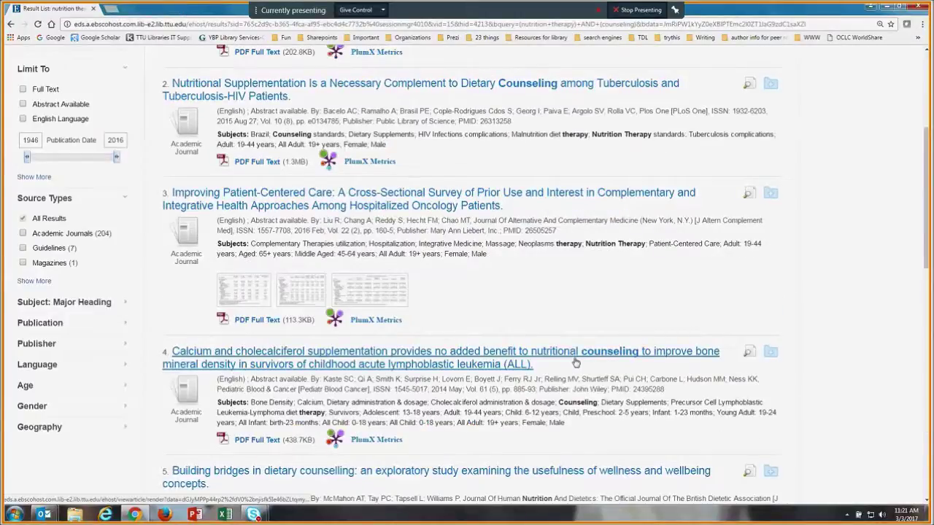
{"action": "scroll", "coordinate": [576, 362], "scroll_direction": "up", "scroll_amount": 4}
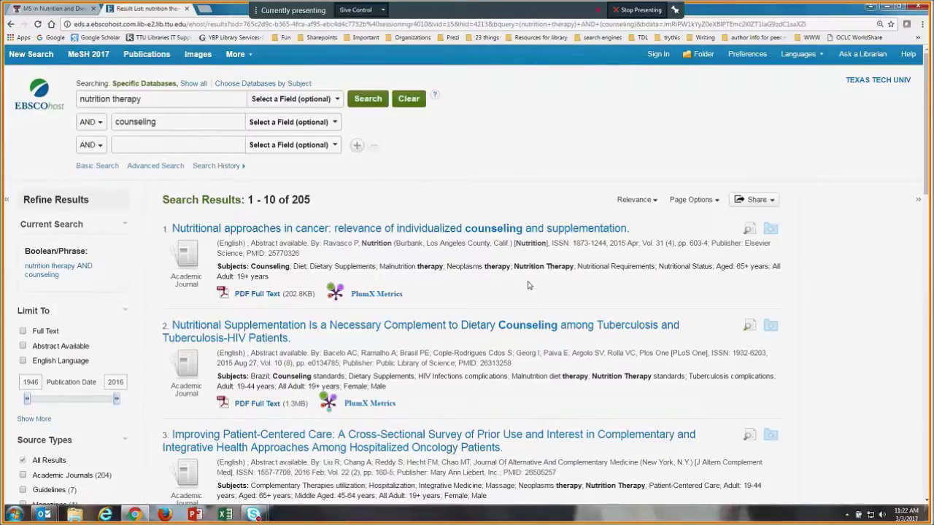
Switch to the MS in Nutrition and Dietetics library guide and dismiss the librarian chat offer
{"action": "left_click", "coordinate": [32, 12]}
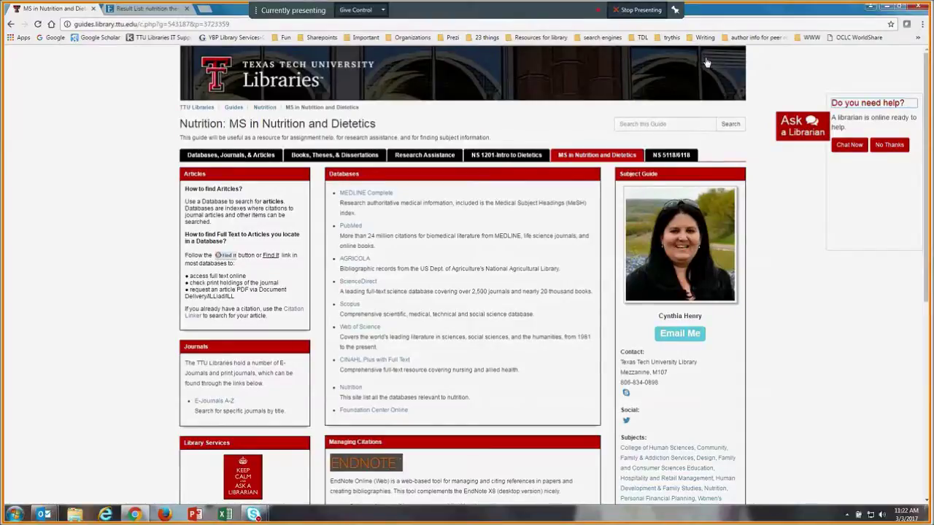
{"action": "left_click", "coordinate": [896, 147]}
{"action": "left_click", "coordinate": [894, 147]}
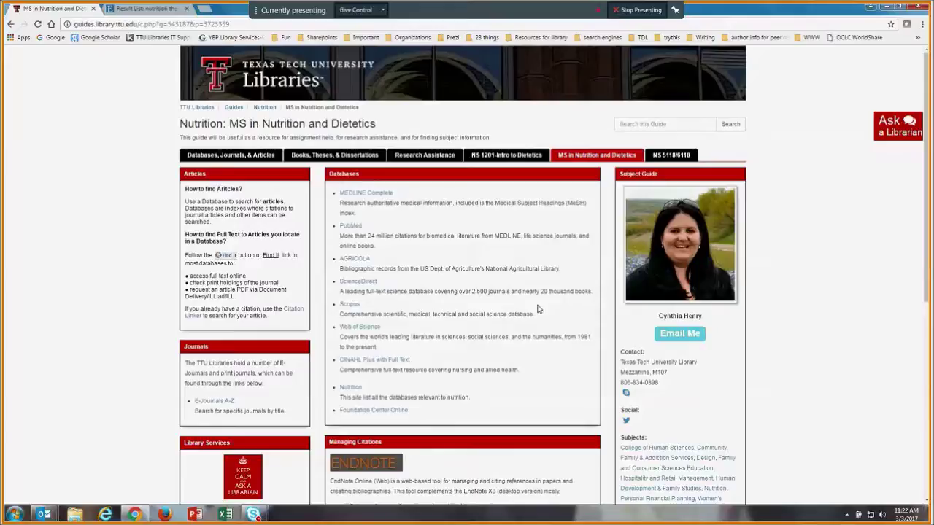
Return to the EBSCOhost result list for nutrition therapy and counseling and add the first three articles to the folder
{"action": "scroll", "coordinate": [537, 309], "scroll_direction": "down", "scroll_amount": 2}
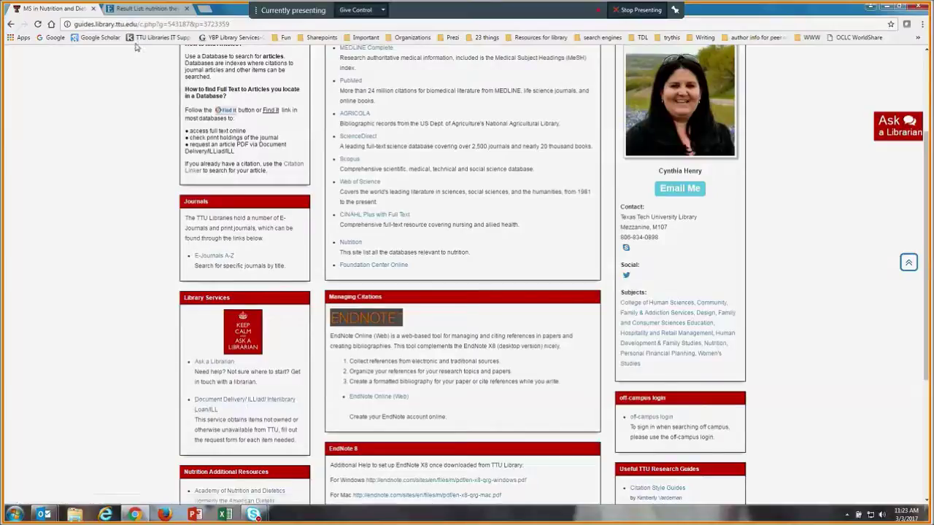
{"action": "left_click", "coordinate": [146, 9]}
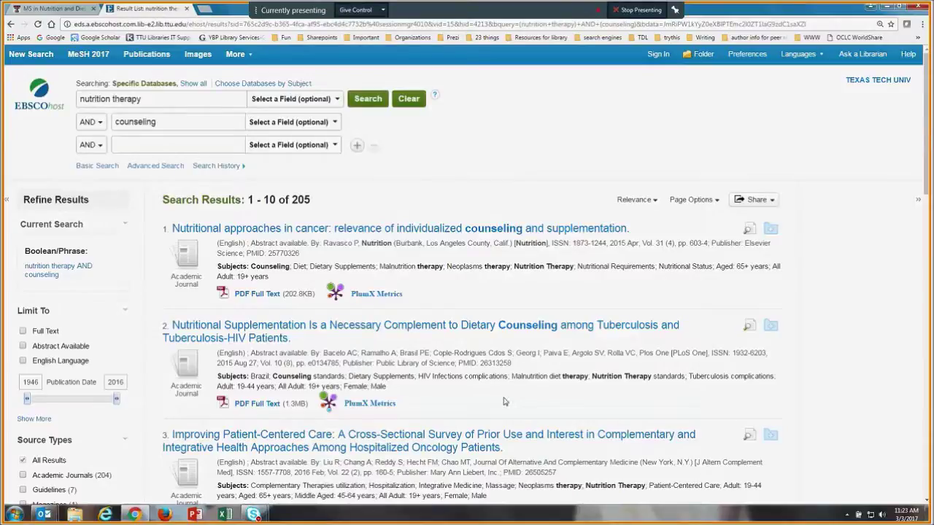
{"action": "left_click", "coordinate": [772, 232]}
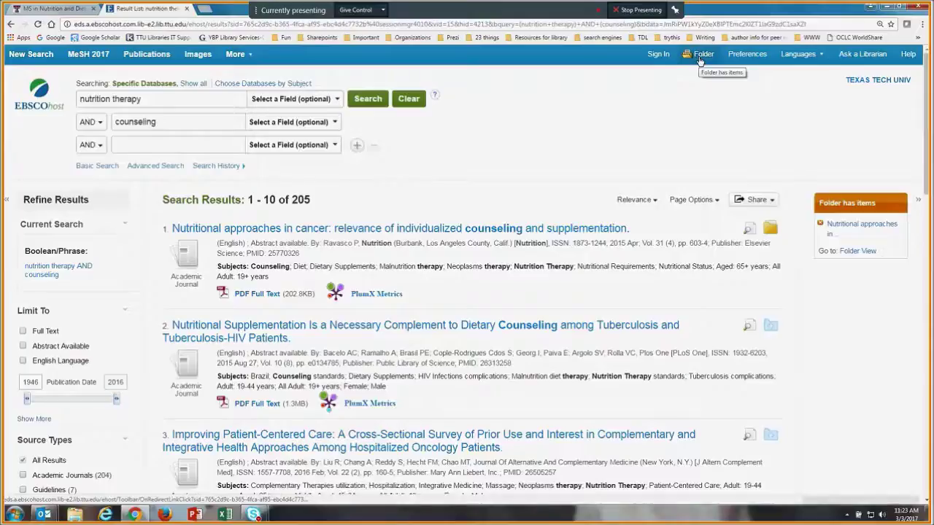
{"action": "left_click", "coordinate": [770, 326]}
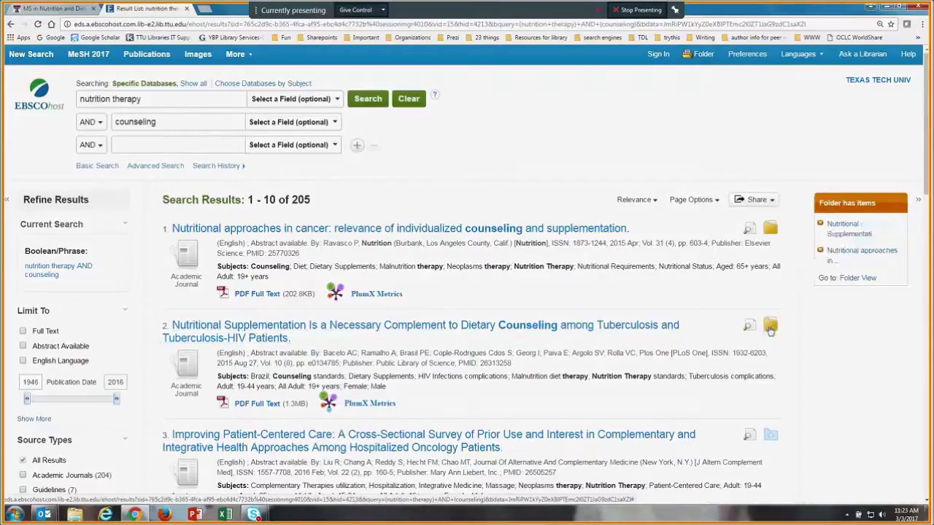
{"action": "left_click", "coordinate": [769, 436]}
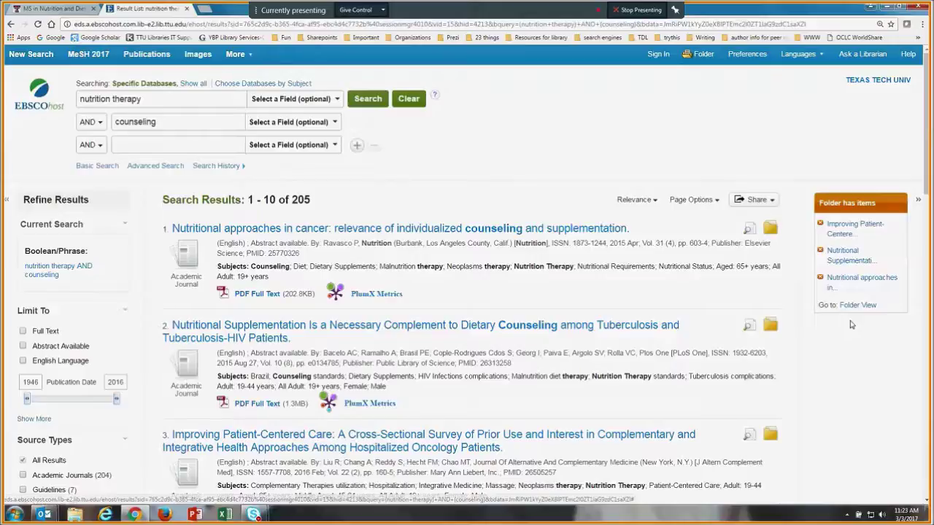
Review the saved articles in the folder view, return to the result list, and look through its articles
{"action": "left_click", "coordinate": [851, 306]}
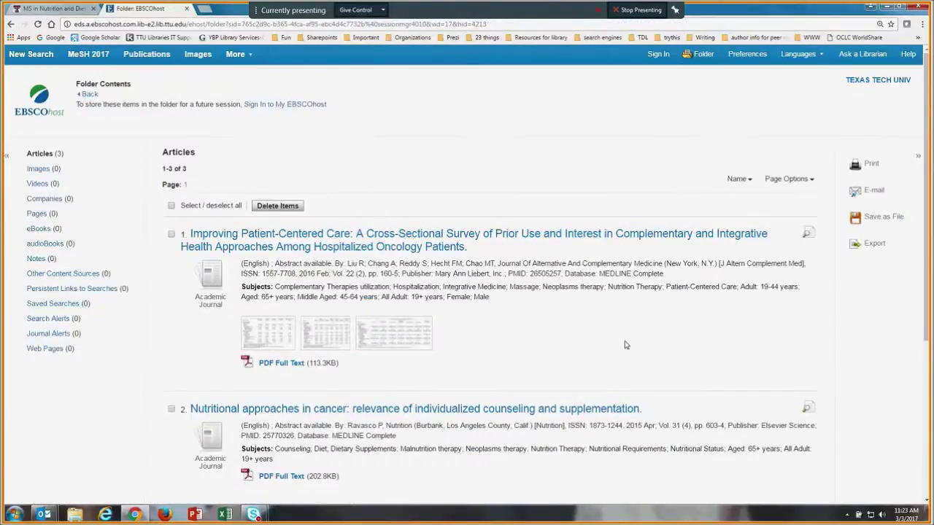
{"action": "scroll", "coordinate": [625, 345], "scroll_direction": "down", "scroll_amount": 1}
{"action": "scroll", "coordinate": [625, 344], "scroll_direction": "up", "scroll_amount": 1}
{"action": "left_click", "coordinate": [90, 94]}
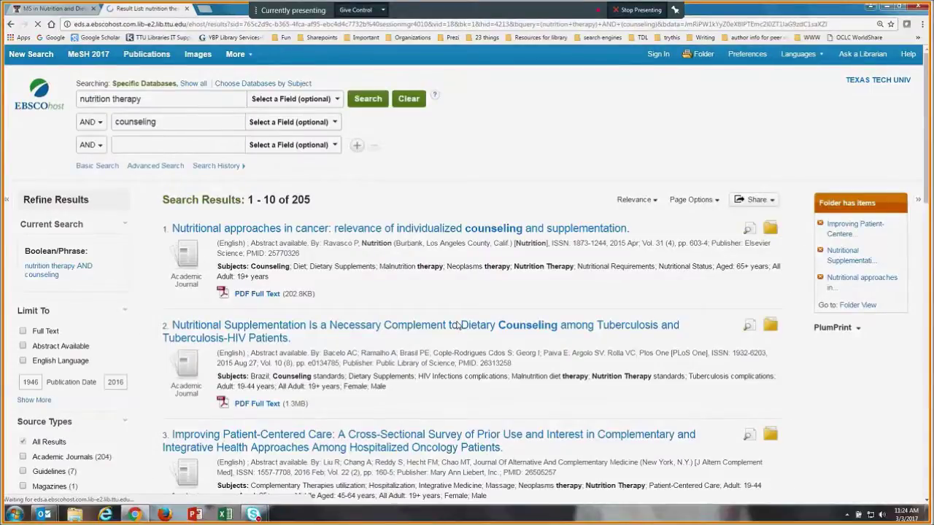
{"action": "scroll", "coordinate": [458, 326], "scroll_direction": "down", "scroll_amount": 2}
{"action": "scroll", "coordinate": [431, 391], "scroll_direction": "down", "scroll_amount": 1}
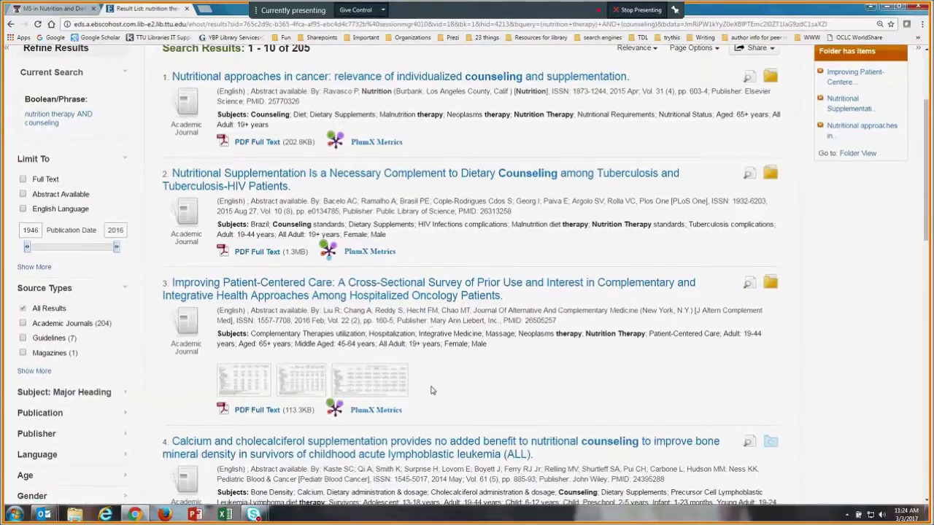
{"action": "scroll", "coordinate": [431, 391], "scroll_direction": "down", "scroll_amount": 3}
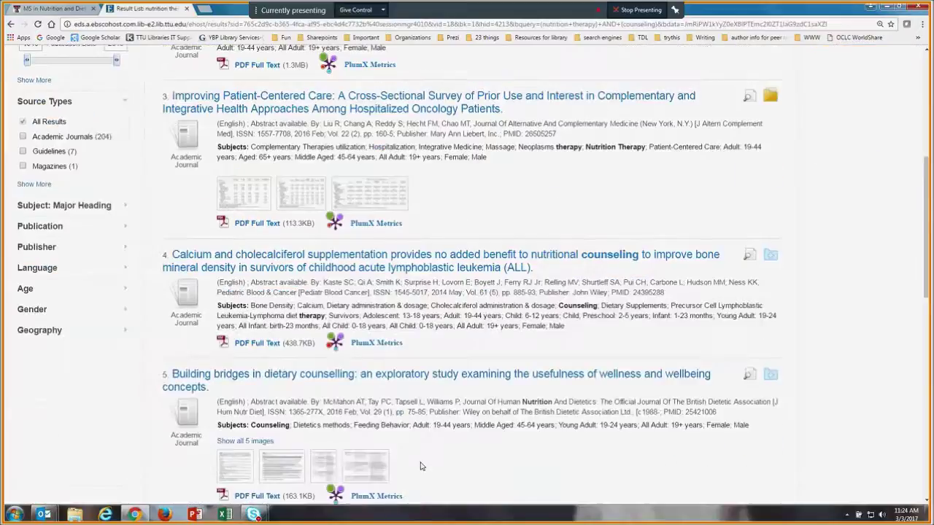
{"action": "scroll", "coordinate": [420, 467], "scroll_direction": "down", "scroll_amount": 1}
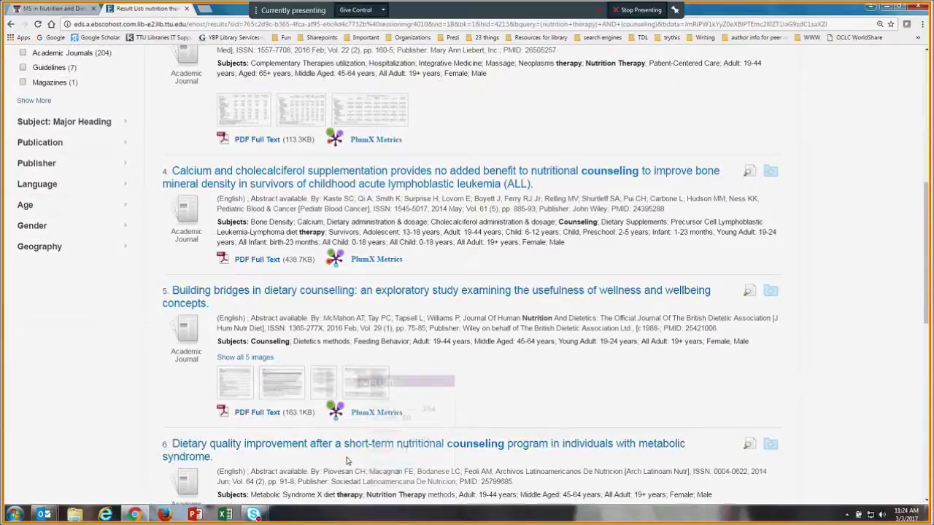
{"action": "scroll", "coordinate": [541, 445], "scroll_direction": "down", "scroll_amount": 3}
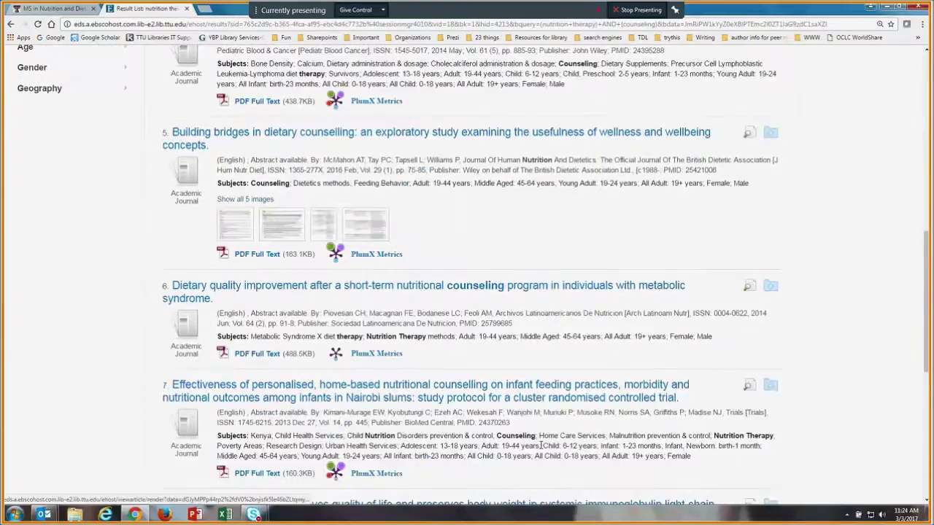
{"action": "scroll", "coordinate": [509, 326], "scroll_direction": "up", "scroll_amount": 7}
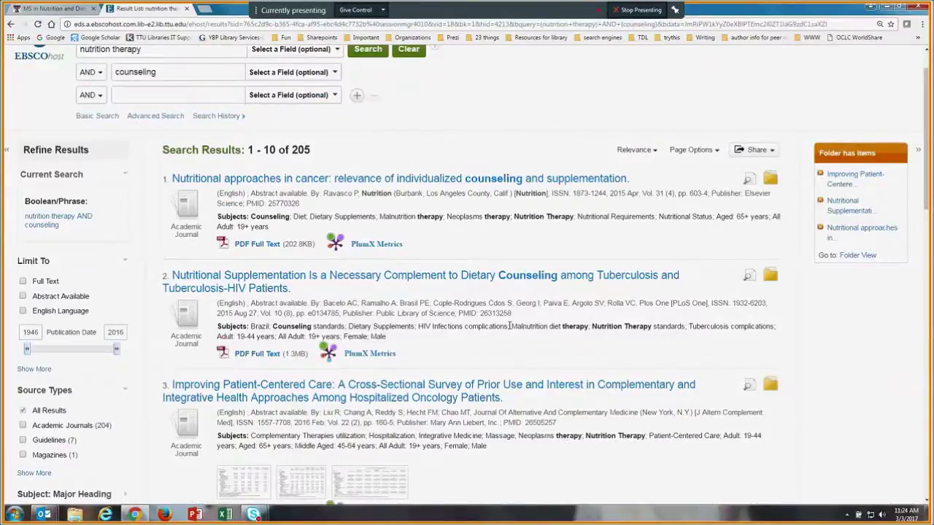
Reopen the folder, select all the saved articles, and export their citations using Direct Export in RIS Format
{"action": "left_click", "coordinate": [853, 257]}
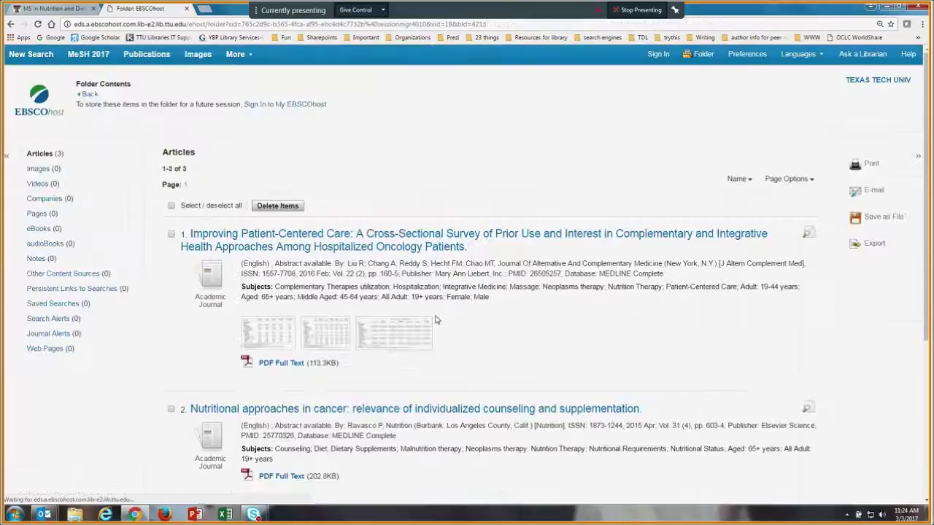
{"action": "scroll", "coordinate": [519, 360], "scroll_direction": "down", "scroll_amount": 1}
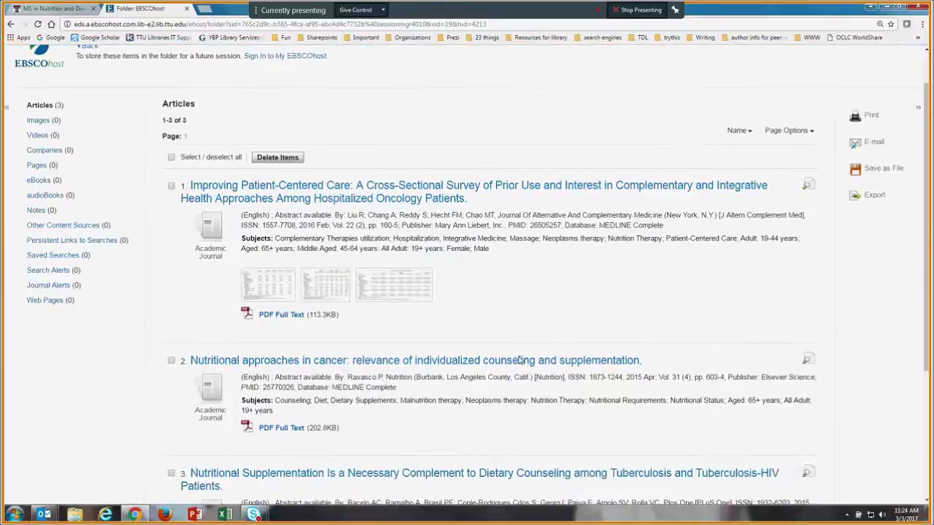
{"action": "scroll", "coordinate": [364, 371], "scroll_direction": "down", "scroll_amount": 2}
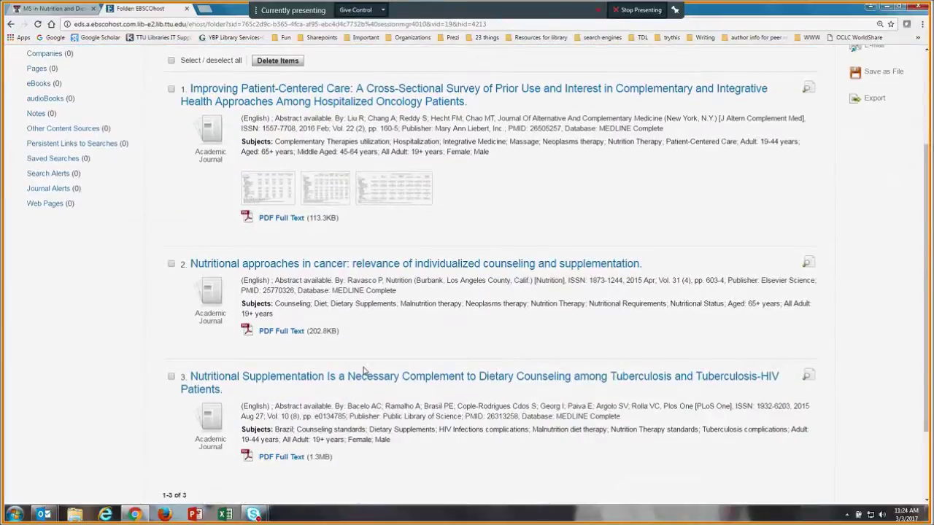
{"action": "left_click", "coordinate": [172, 263]}
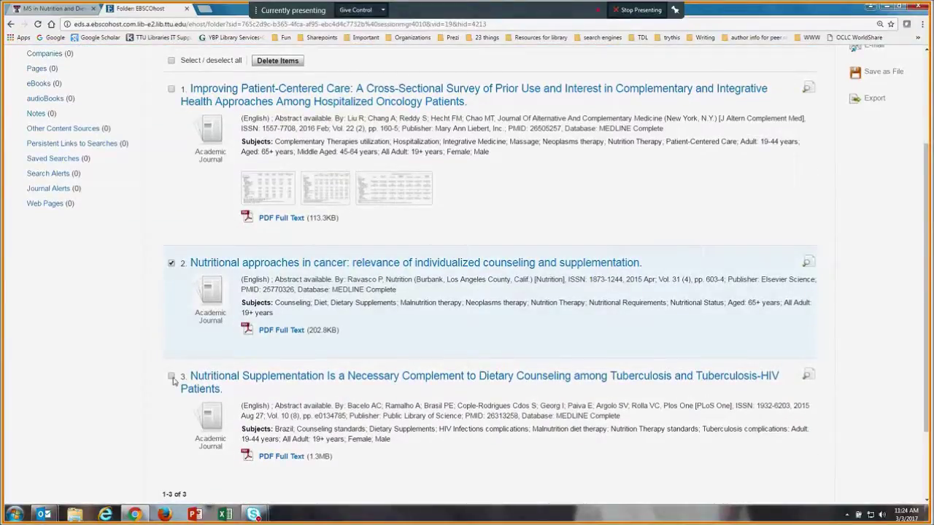
{"action": "left_click", "coordinate": [172, 377]}
{"action": "scroll", "coordinate": [395, 334], "scroll_direction": "up", "scroll_amount": 2}
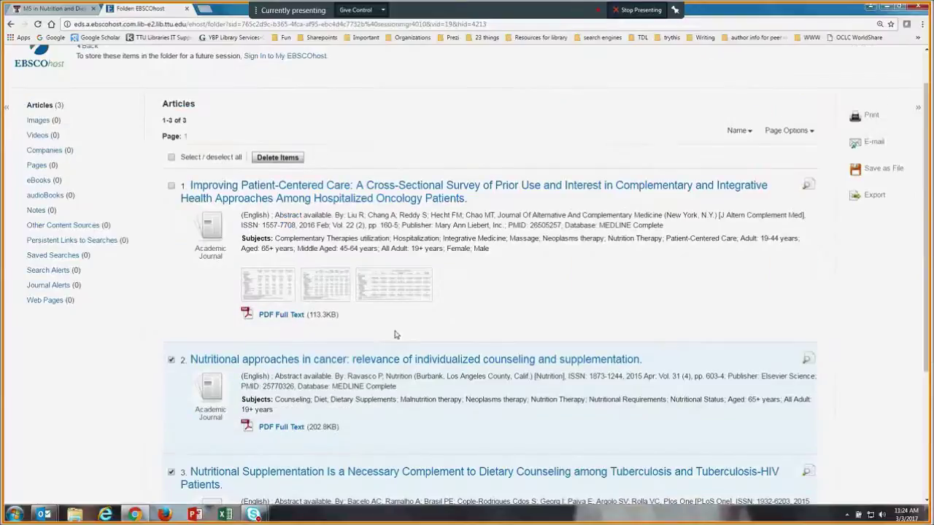
{"action": "left_click", "coordinate": [171, 158]}
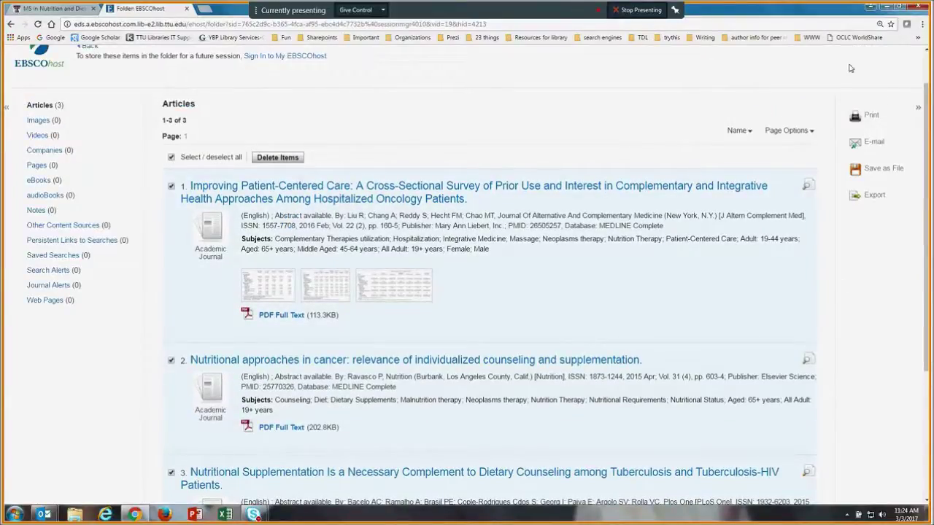
{"action": "left_click", "coordinate": [874, 196]}
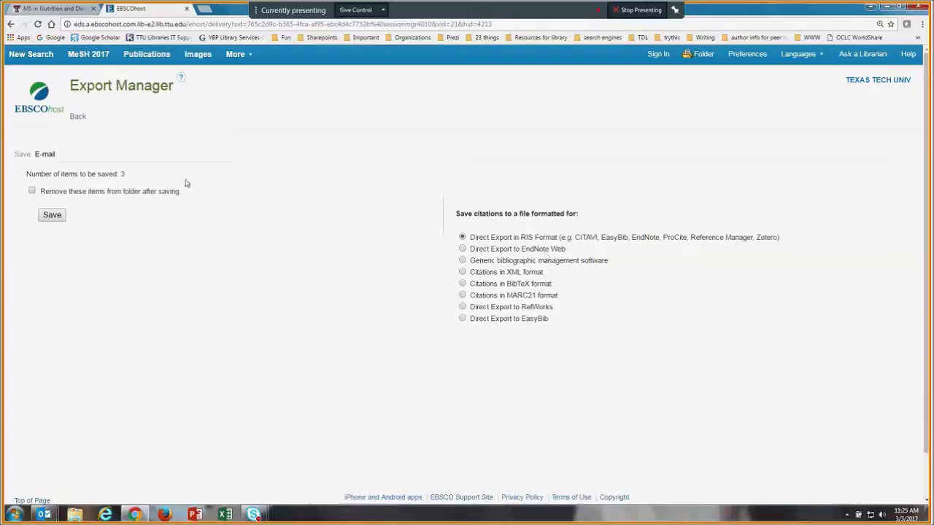
{"action": "left_click", "coordinate": [53, 217]}
Switch to the MS in Nutrition and Dietetics guide and review its Managing Citations and EndNote 8 sections
{"action": "left_click", "coordinate": [49, 12]}
{"action": "scroll", "coordinate": [514, 274], "scroll_direction": "up", "scroll_amount": 2}
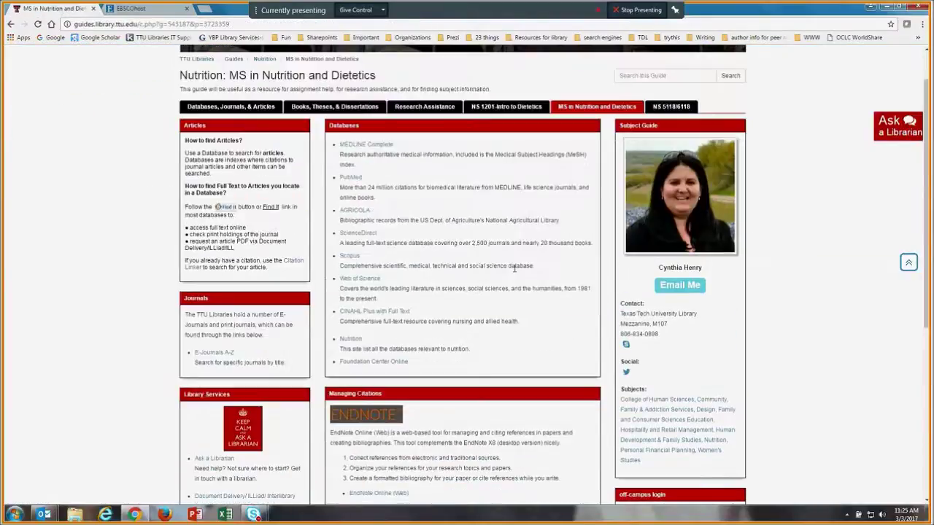
{"action": "scroll", "coordinate": [514, 274], "scroll_direction": "down", "scroll_amount": 1}
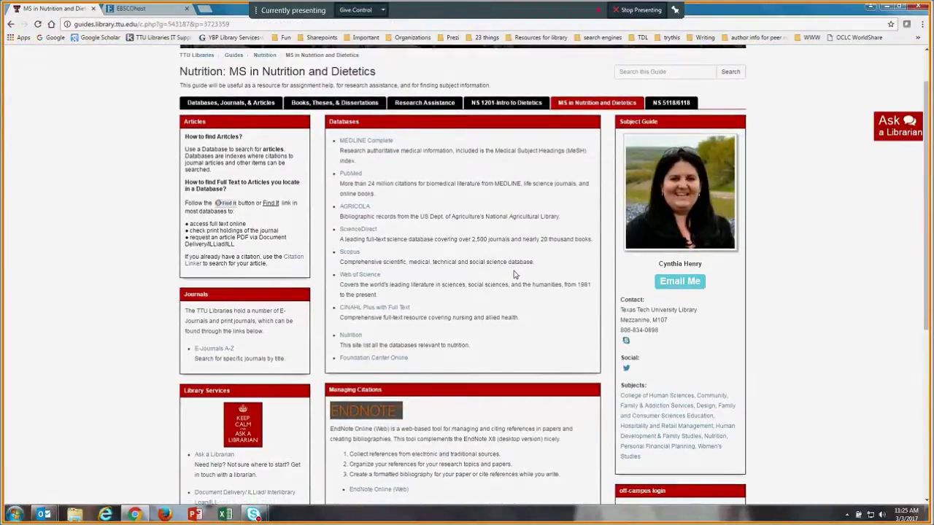
{"action": "scroll", "coordinate": [514, 274], "scroll_direction": "down", "scroll_amount": 2}
{"action": "scroll", "coordinate": [497, 397], "scroll_direction": "down", "scroll_amount": 2}
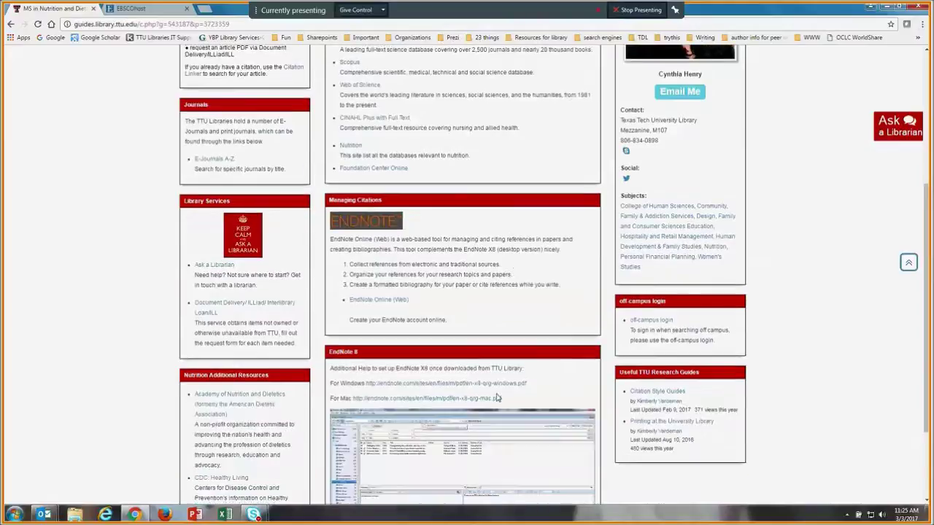
{"action": "scroll", "coordinate": [497, 398], "scroll_direction": "down", "scroll_amount": 1}
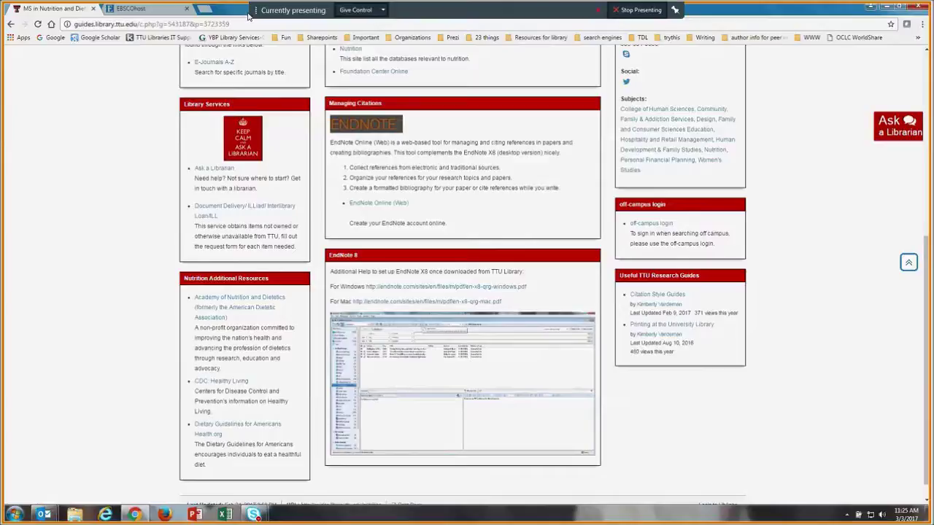
Open the Texas Tech University Libraries home page in a new tab, locate its EndNote link, and return to the guide
{"action": "left_click", "coordinate": [208, 9]}
{"action": "left_click", "coordinate": [343, 285]}
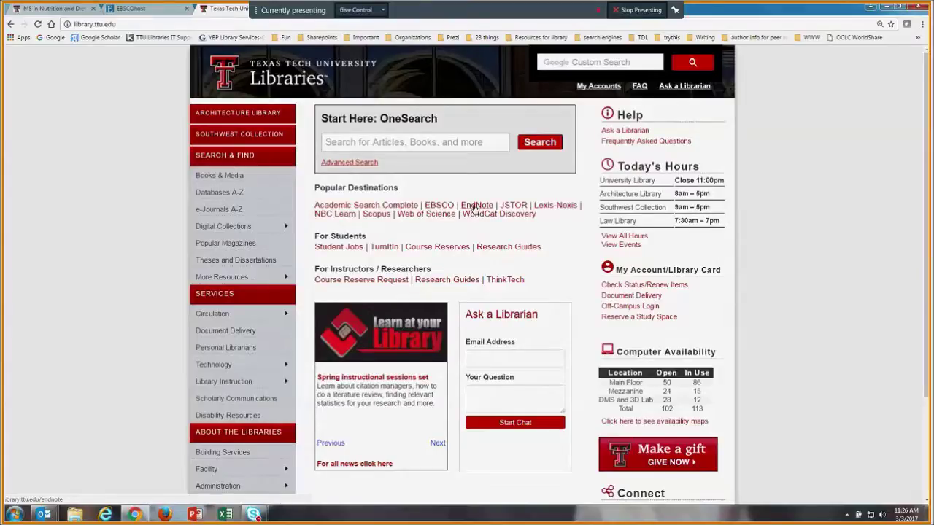
{"action": "key", "text": "ctrl+1"}
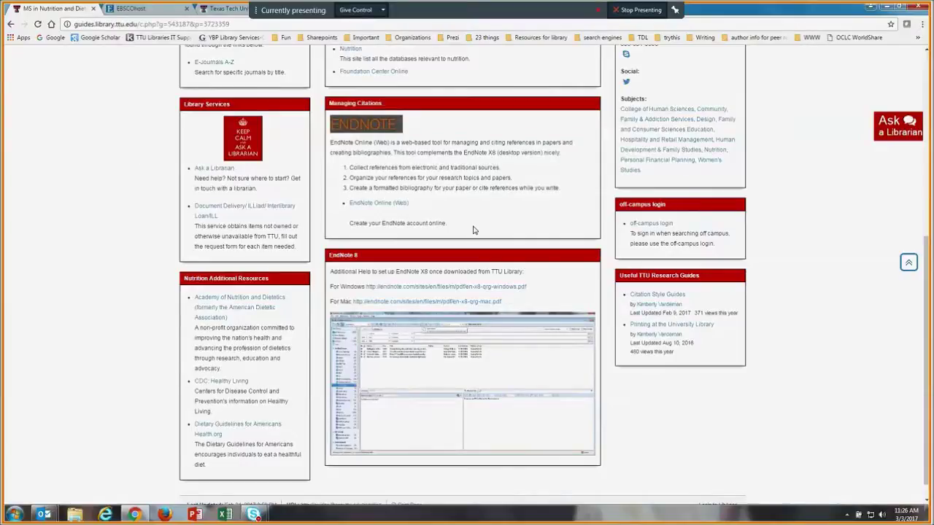
Locate the guide's off-campus login link, view MEDLINE Complete from the database list, and return to the guide
{"action": "scroll", "coordinate": [472, 230], "scroll_direction": "up", "scroll_amount": 1}
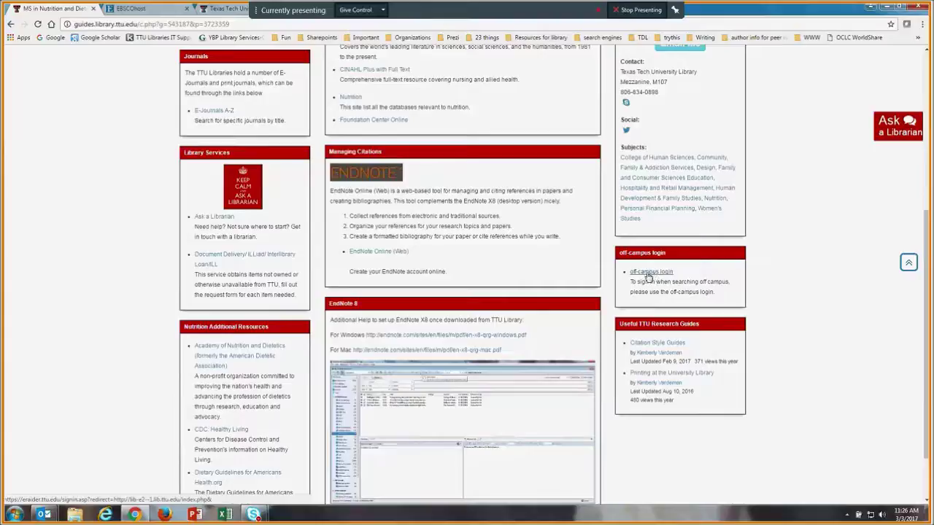
{"action": "scroll", "coordinate": [547, 277], "scroll_direction": "up", "scroll_amount": 3}
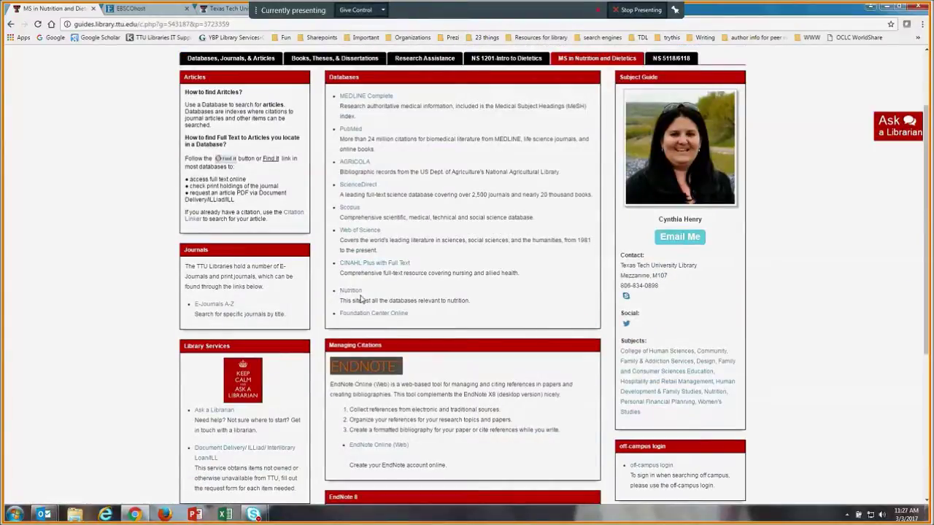
{"action": "left_click", "coordinate": [367, 97]}
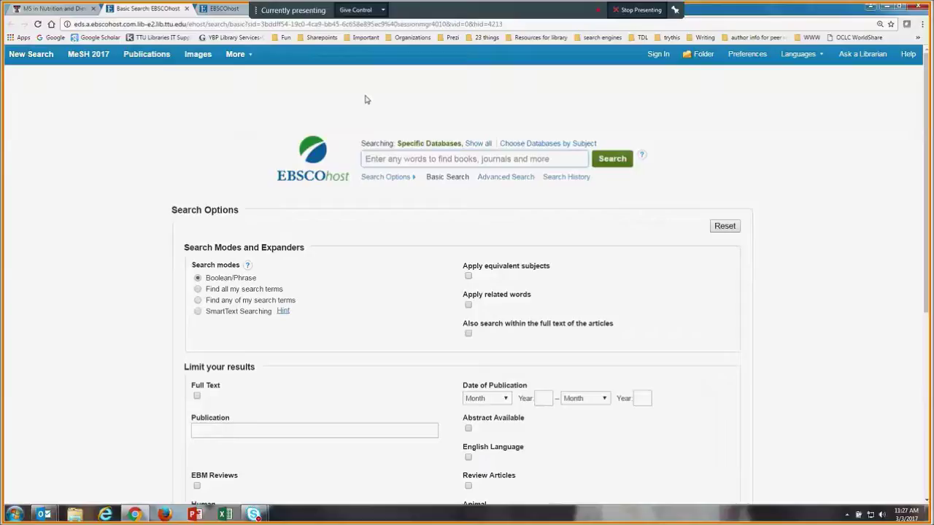
{"action": "left_click", "coordinate": [51, 9]}
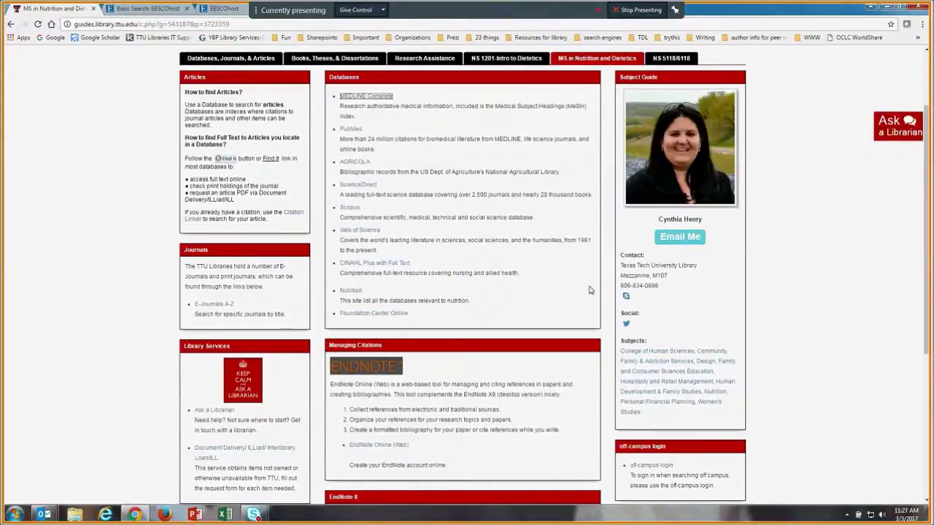
View the eRaider sign-in page through the guide's off-campus login link and close it
{"action": "scroll", "coordinate": [588, 292], "scroll_direction": "down", "scroll_amount": 1}
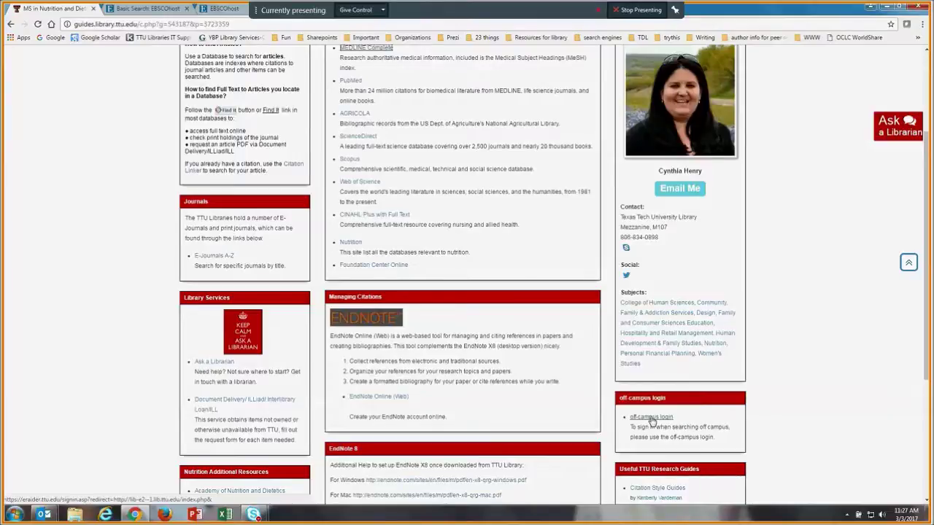
{"action": "left_click", "coordinate": [652, 418]}
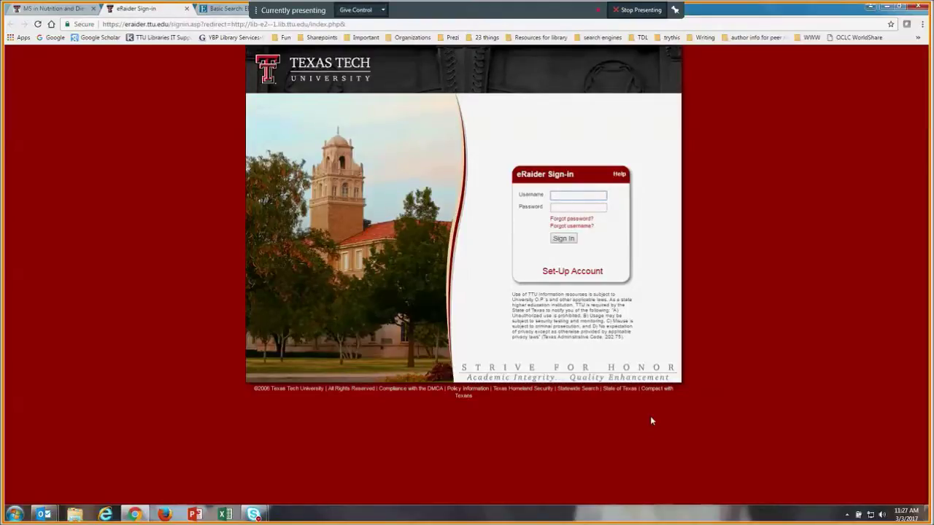
{"action": "left_click", "coordinate": [187, 9]}
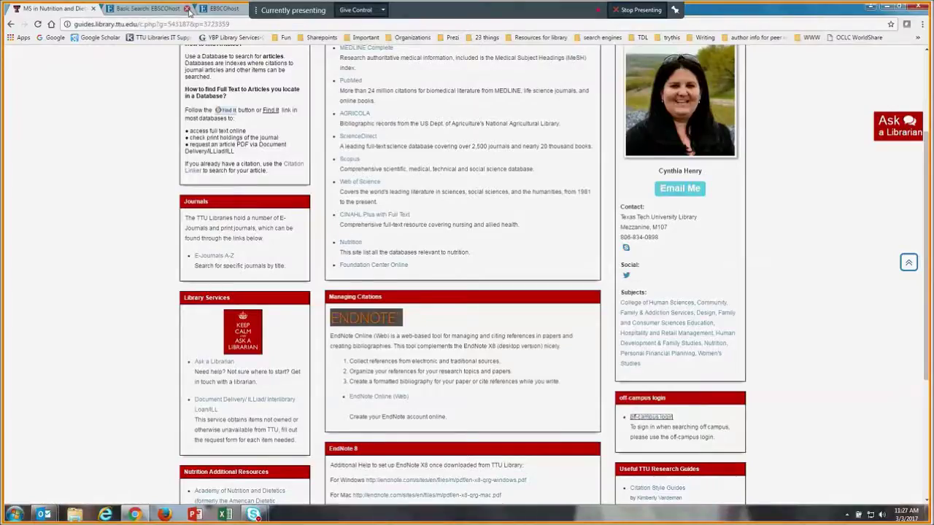
Open the E-Journals A-Z list from the guide's Journals section
{"action": "scroll", "coordinate": [632, 387], "scroll_direction": "down", "scroll_amount": 1}
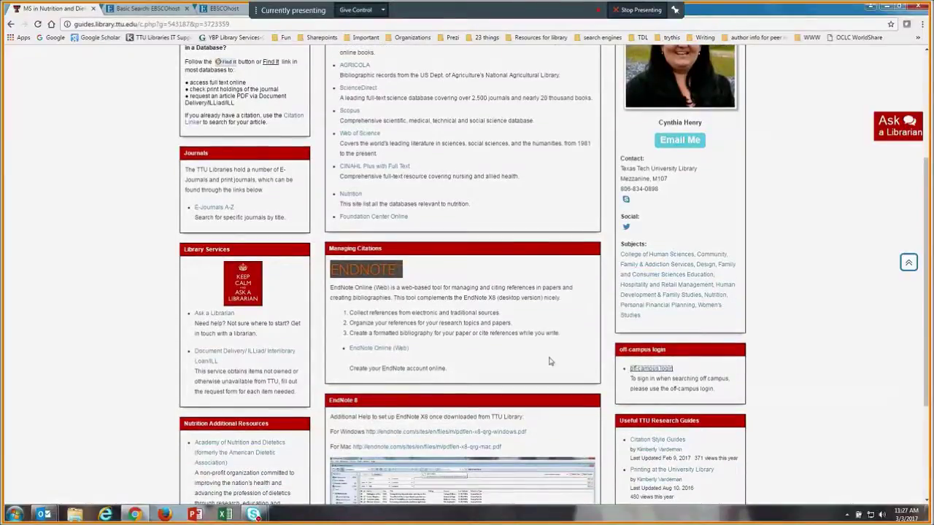
{"action": "scroll", "coordinate": [220, 257], "scroll_direction": "up", "scroll_amount": 1}
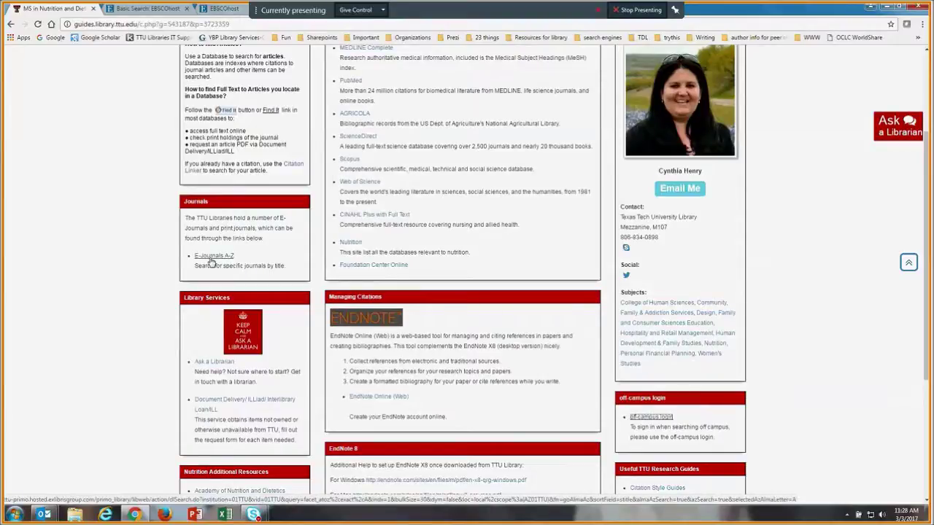
{"action": "left_click", "coordinate": [211, 260]}
{"action": "left_click", "coordinate": [212, 257]}
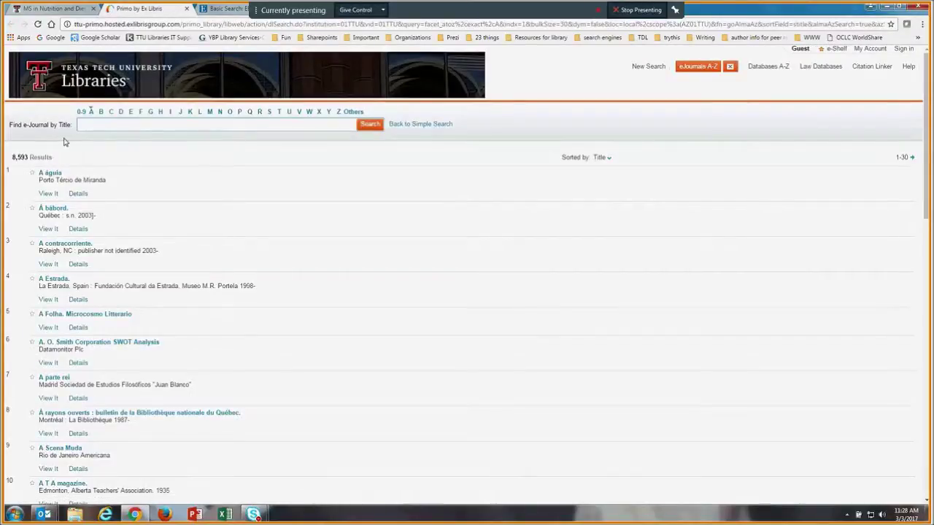
Search the e-journal list by title for "Nutrition"
{"action": "left_click", "coordinate": [97, 125]}
{"action": "type", "text": "Nutrition"}
{"action": "left_click", "coordinate": [376, 127]}
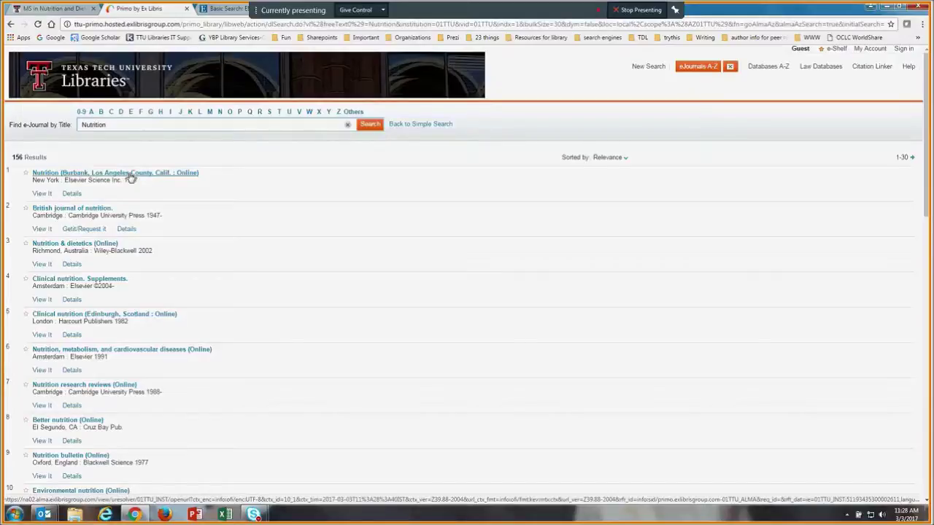
View the full-text sources for the first Nutrition journal and open it through the Elsevier SD Freedom Collection
{"action": "left_click", "coordinate": [42, 195]}
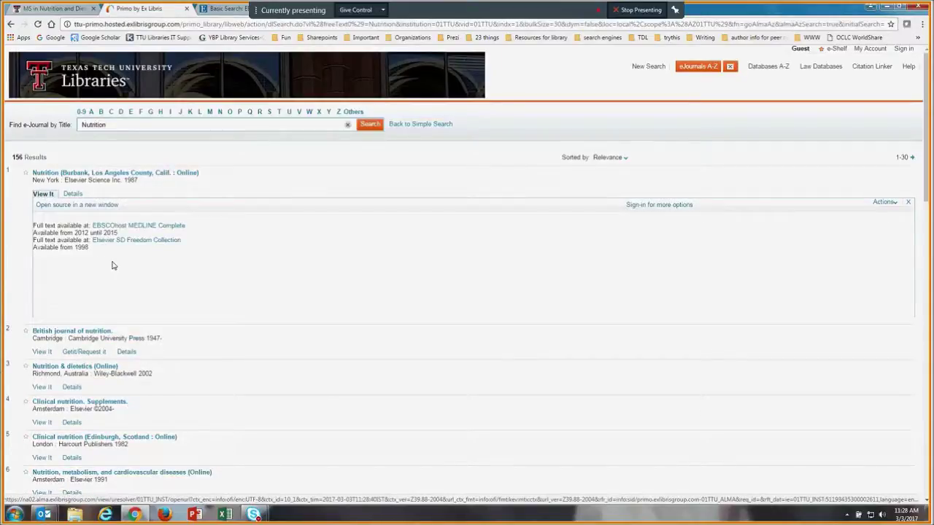
{"action": "left_click", "coordinate": [151, 178]}
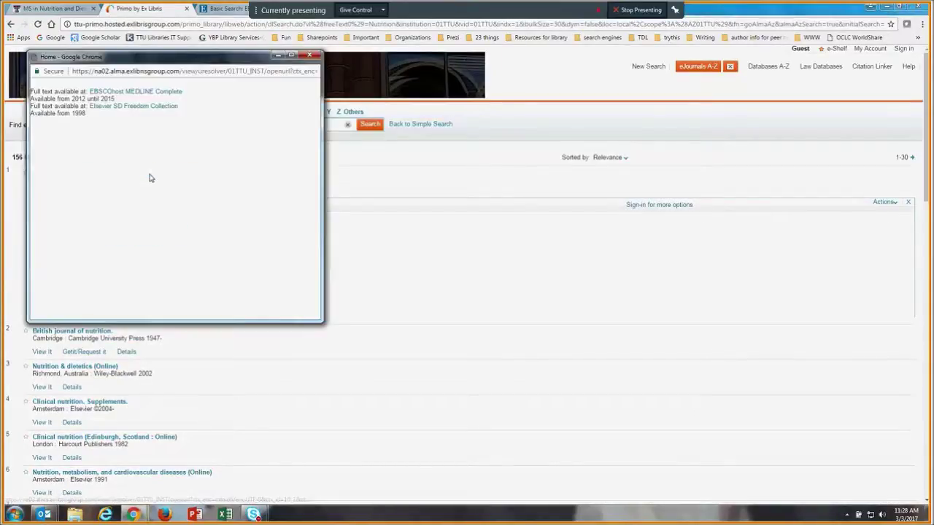
{"action": "left_click", "coordinate": [139, 108]}
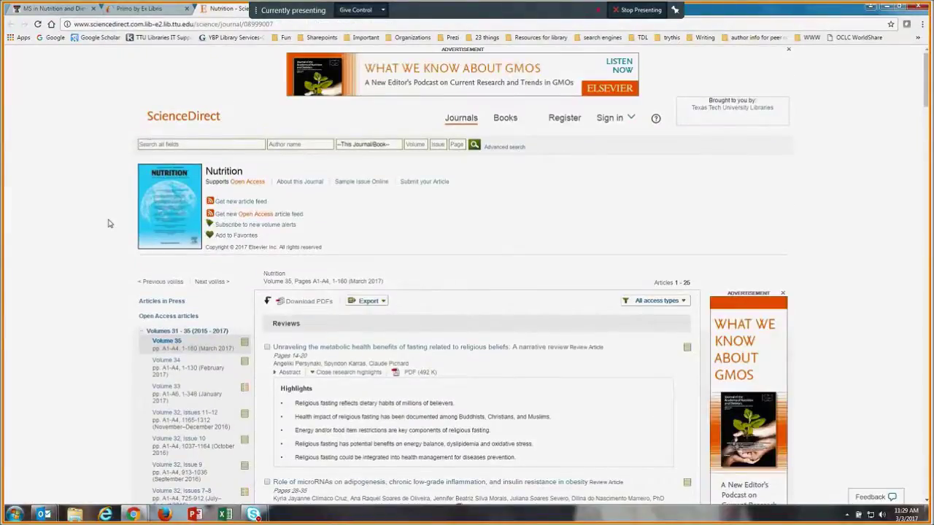
Expand Volumes 21 - 30 (2005 - 2014) of the Nutrition journal and open Volume 30, Issue 4 to view its article list
{"action": "scroll", "coordinate": [90, 285], "scroll_direction": "down", "scroll_amount": 2}
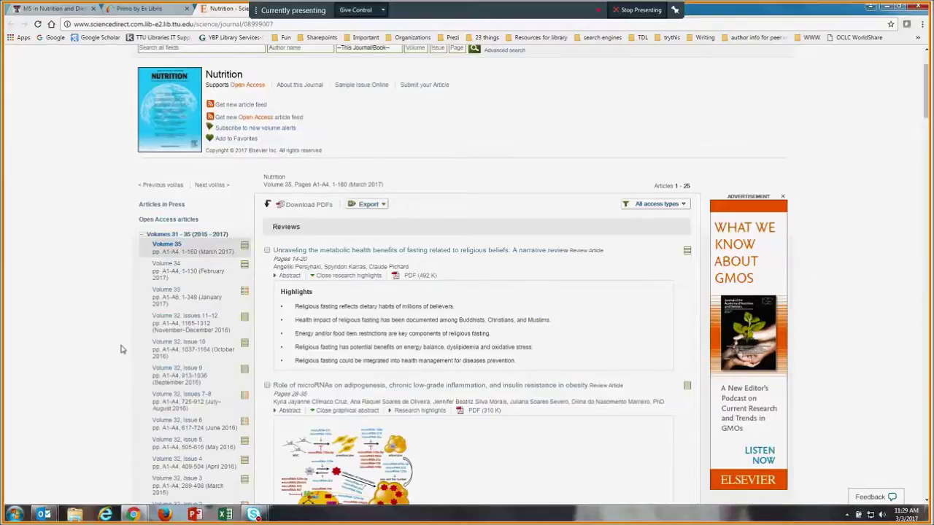
{"action": "scroll", "coordinate": [99, 275], "scroll_direction": "down", "scroll_amount": 3}
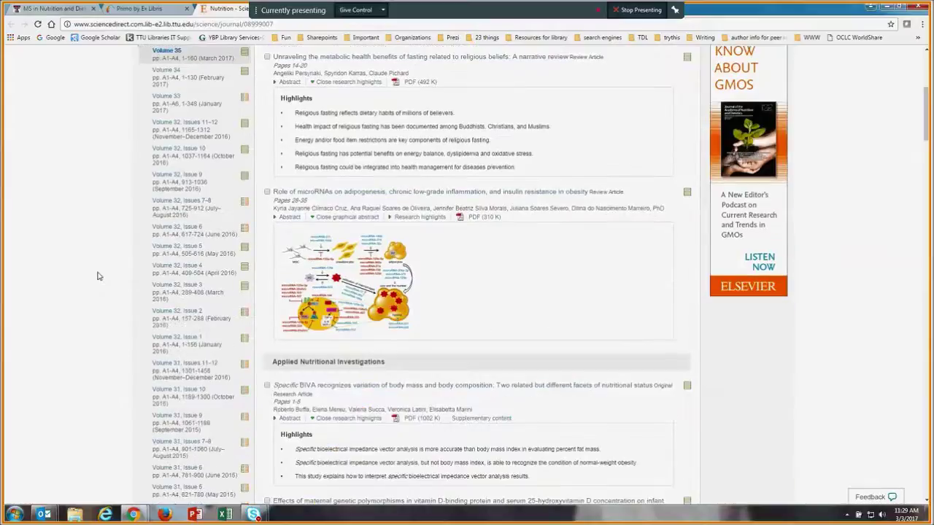
{"action": "scroll", "coordinate": [102, 281], "scroll_direction": "down", "scroll_amount": 2}
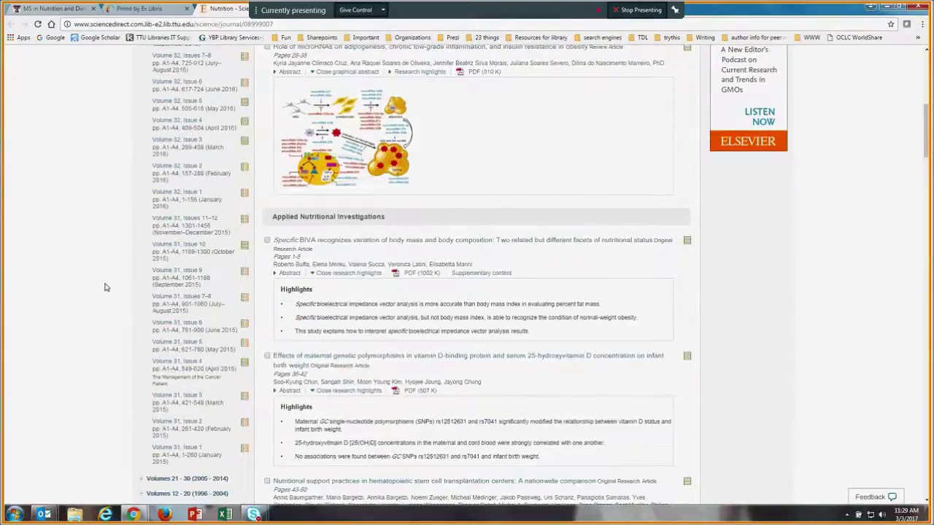
{"action": "scroll", "coordinate": [104, 288], "scroll_direction": "down", "scroll_amount": 1}
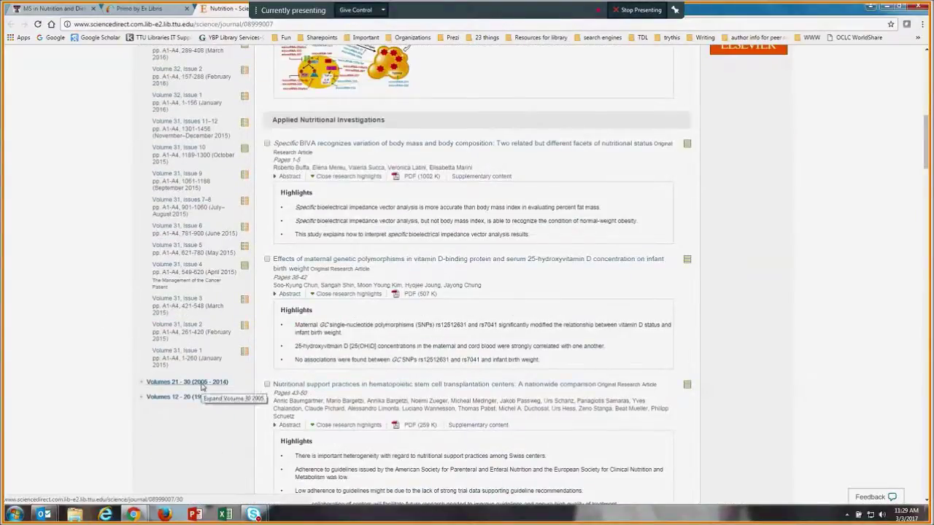
{"action": "left_click", "coordinate": [202, 387]}
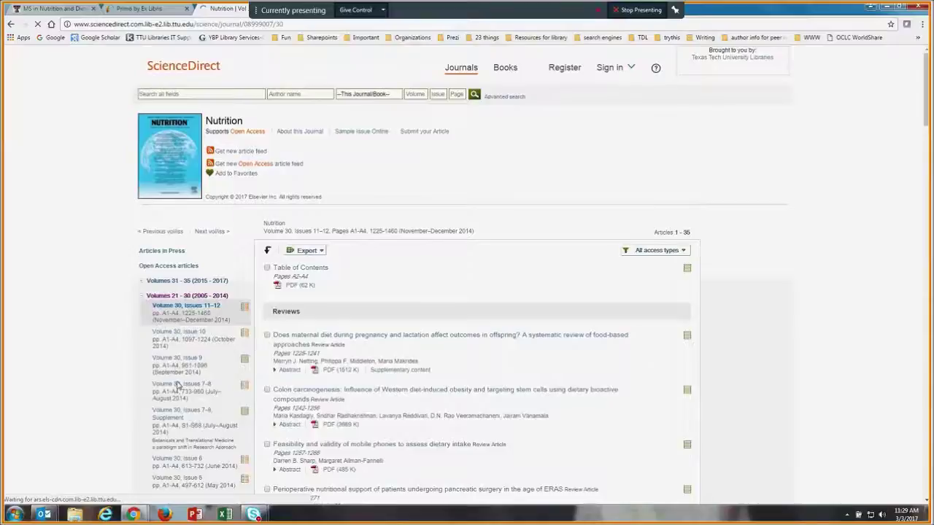
{"action": "scroll", "coordinate": [178, 384], "scroll_direction": "down", "scroll_amount": 3}
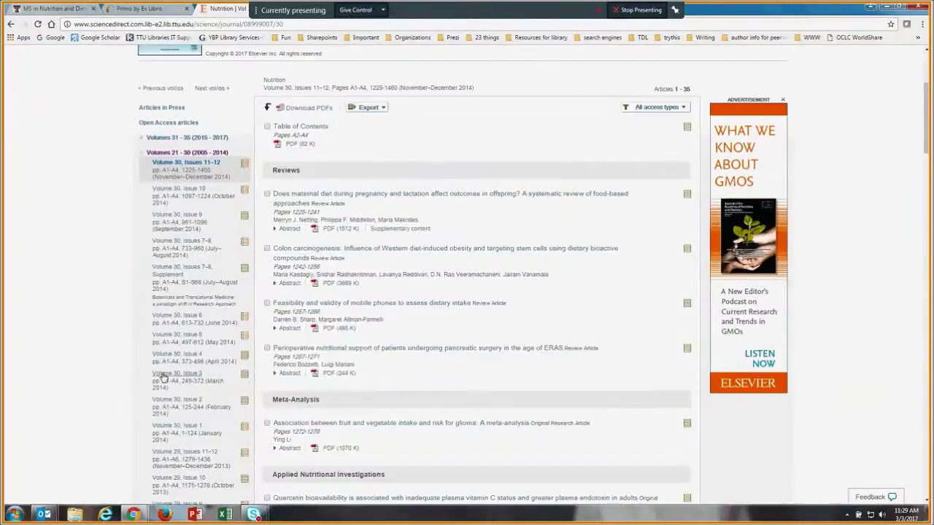
{"action": "left_click", "coordinate": [173, 355]}
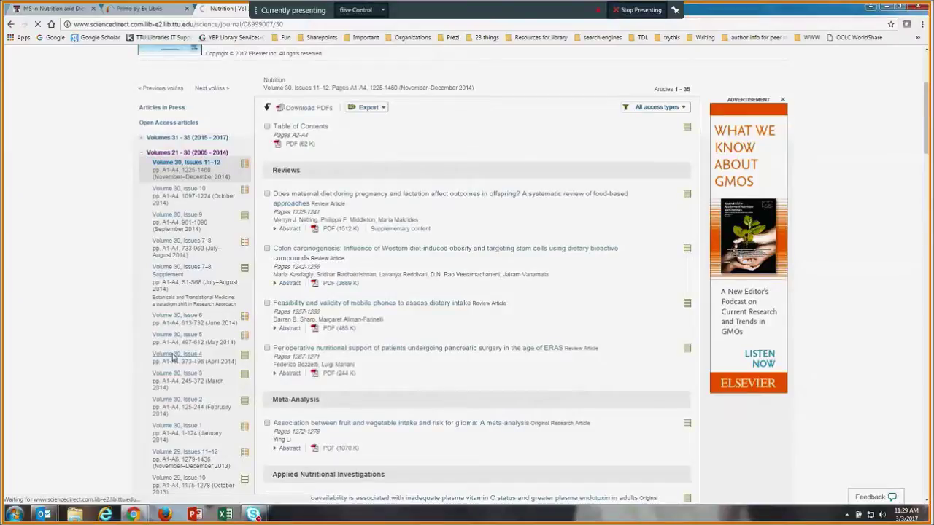
{"action": "scroll", "coordinate": [308, 271], "scroll_direction": "down", "scroll_amount": 3}
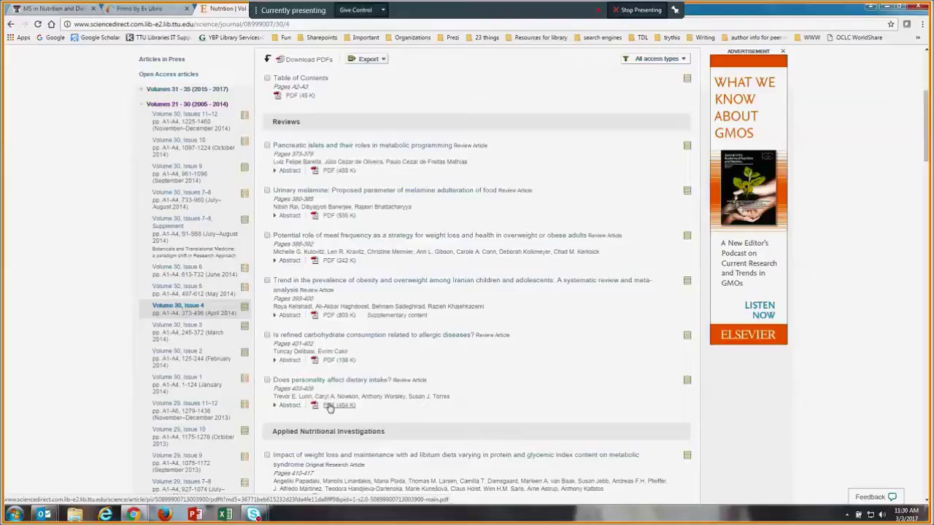
Return to the MS in Nutrition and Dietetics guide and look over its EndNote help and Nutrition Additional Resources sections
{"action": "left_click", "coordinate": [55, 8]}
{"action": "scroll", "coordinate": [509, 334], "scroll_direction": "down", "scroll_amount": 2}
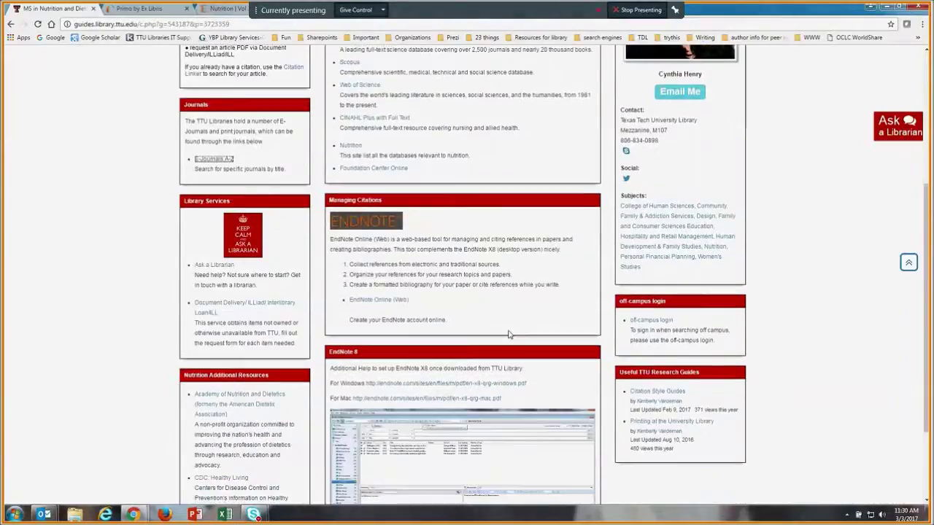
{"action": "scroll", "coordinate": [509, 334], "scroll_direction": "down", "scroll_amount": 1}
{"action": "scroll", "coordinate": [549, 388], "scroll_direction": "down", "scroll_amount": 2}
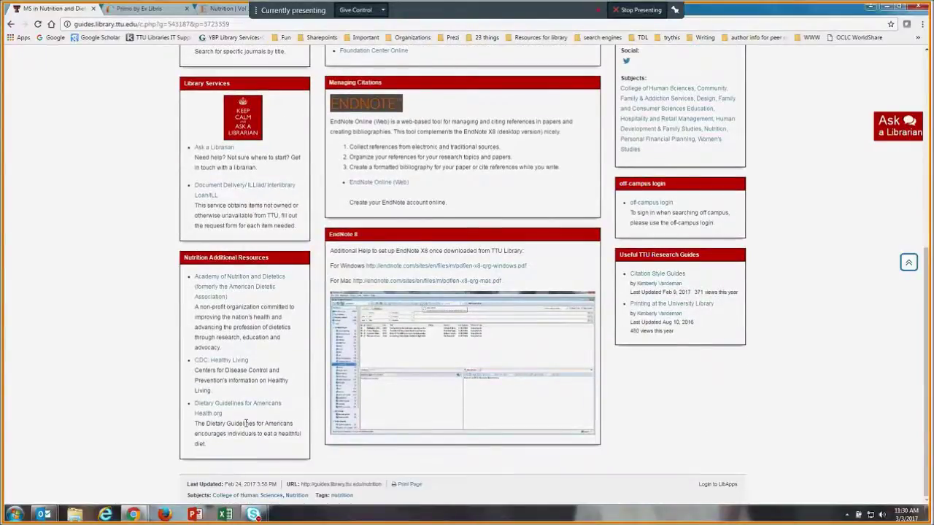
{"action": "scroll", "coordinate": [246, 423], "scroll_direction": "up", "scroll_amount": 5}
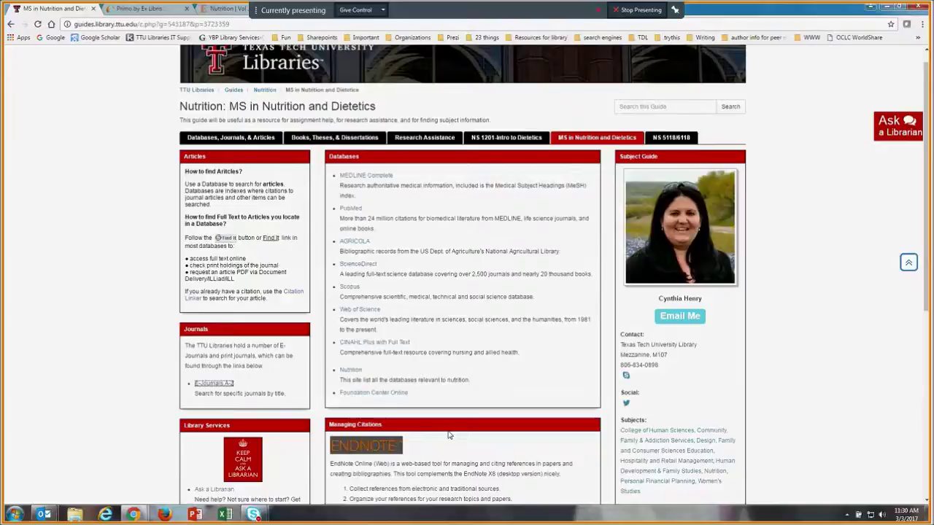
Open the guide's Databases, Journals, & Articles page, view the Google Scholar setup instructions, and decline the librarian chat offer
{"action": "left_click", "coordinate": [219, 157]}
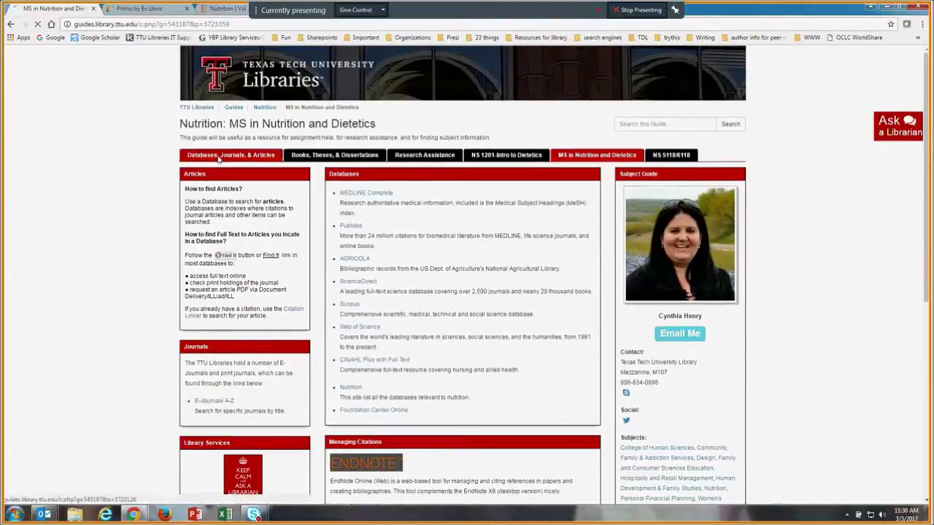
{"action": "scroll", "coordinate": [450, 316], "scroll_direction": "down", "scroll_amount": 1}
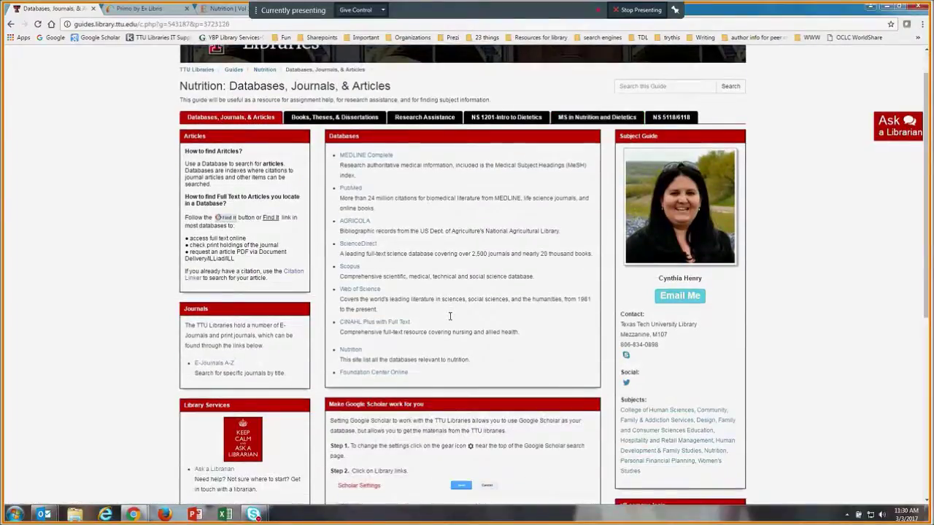
{"action": "scroll", "coordinate": [467, 351], "scroll_direction": "down", "scroll_amount": 2}
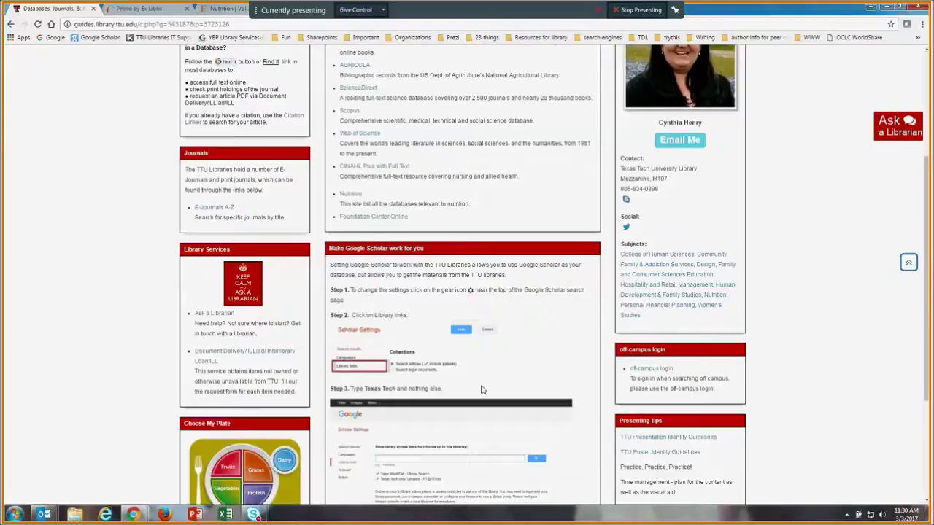
{"action": "scroll", "coordinate": [481, 389], "scroll_direction": "down", "scroll_amount": 1}
{"action": "scroll", "coordinate": [481, 389], "scroll_direction": "down", "scroll_amount": 1}
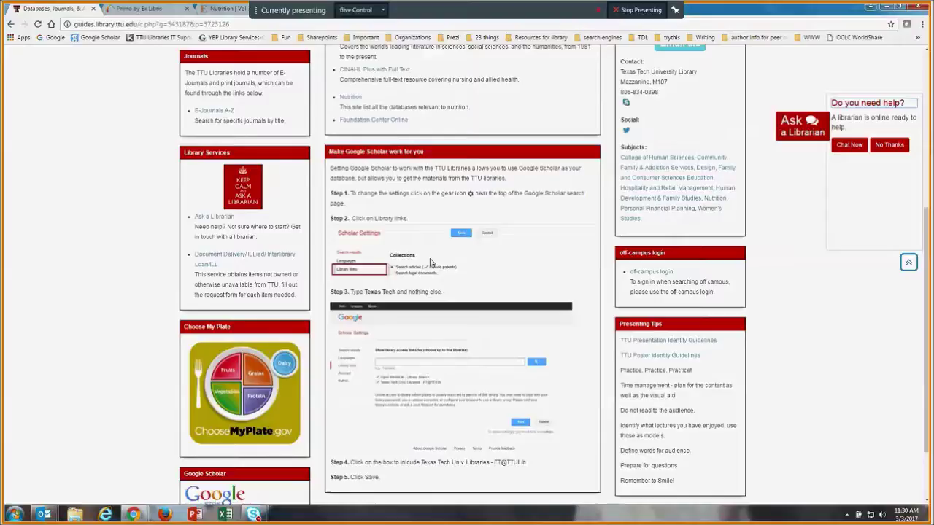
{"action": "left_click", "coordinate": [891, 146]}
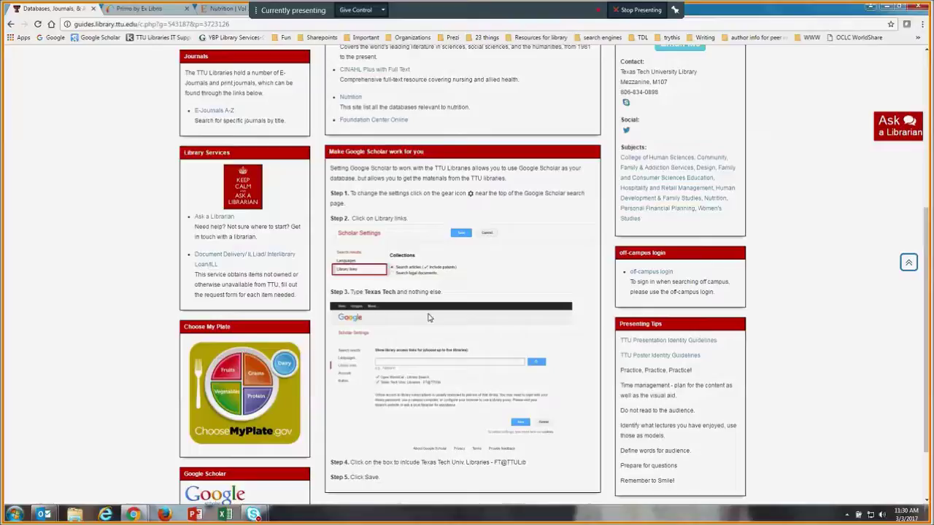
Close the e-journal search, ScienceDirect, database search and library home page tabs, leaving only the guide open
{"action": "left_click", "coordinate": [172, 13]}
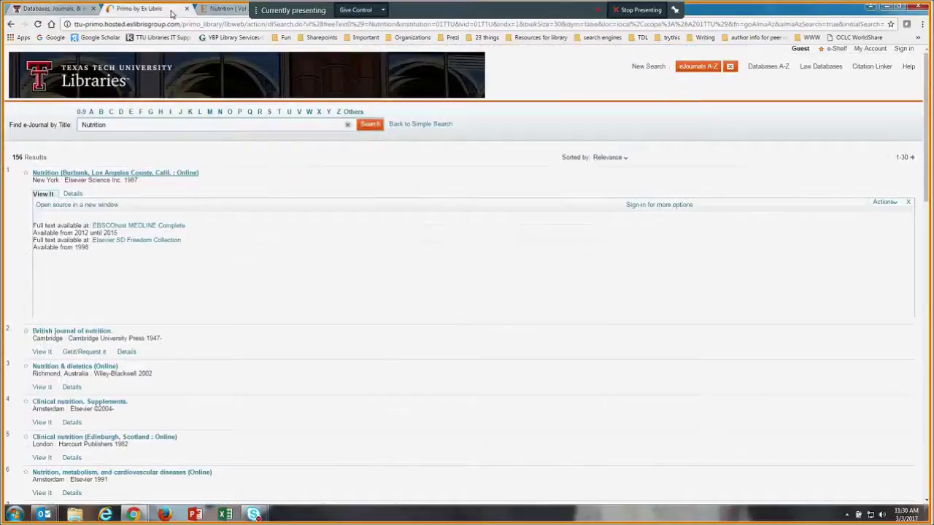
{"action": "left_click", "coordinate": [187, 10]}
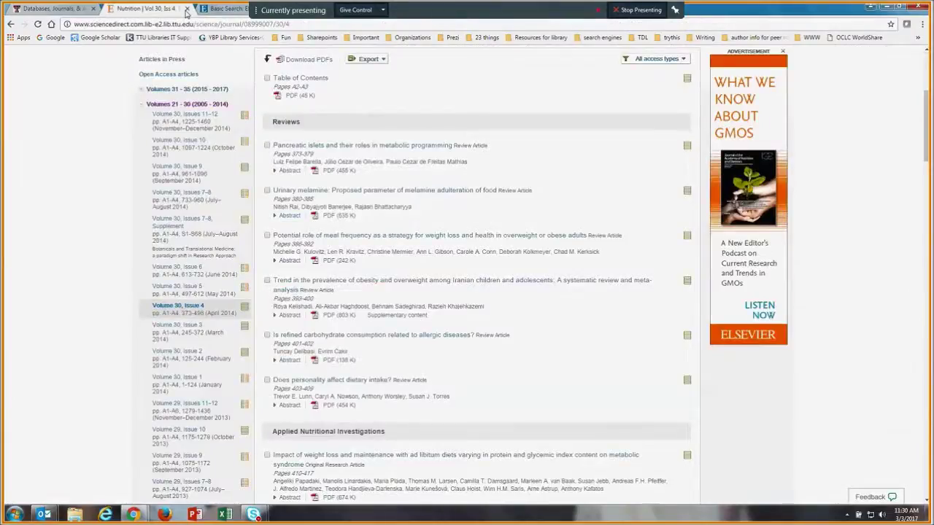
{"action": "left_click", "coordinate": [186, 10]}
{"action": "left_click", "coordinate": [187, 9]}
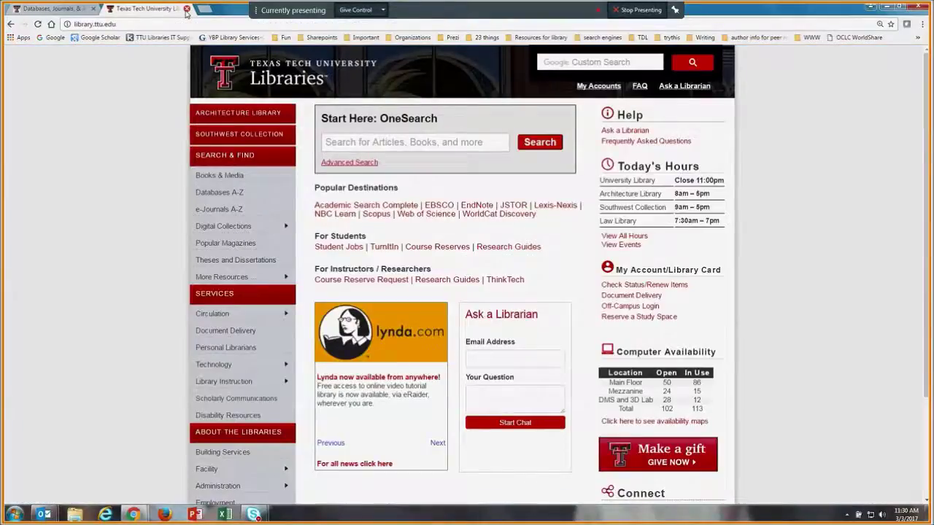
{"action": "left_click", "coordinate": [187, 9]}
Search the web for "google scholar" in a new tab and open the Google Scholar home page
{"action": "left_click", "coordinate": [111, 9]}
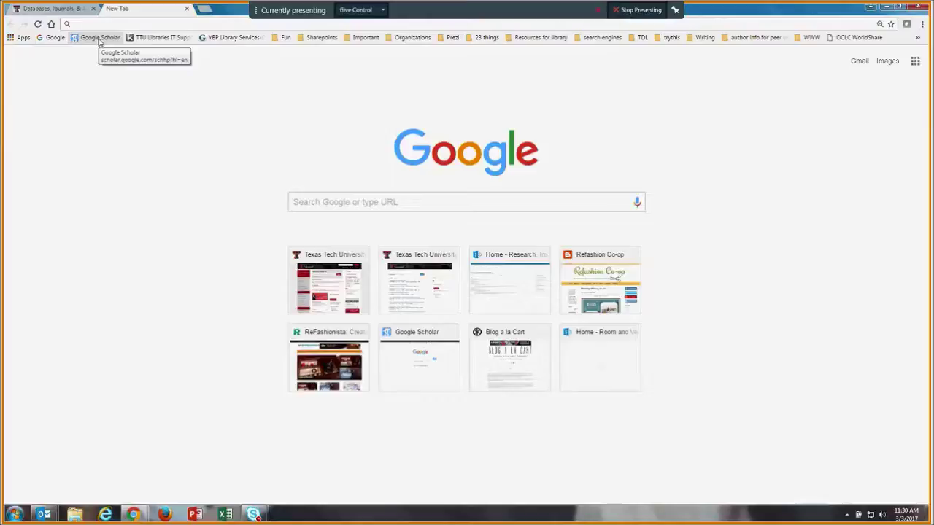
{"action": "left_click", "coordinate": [323, 204]}
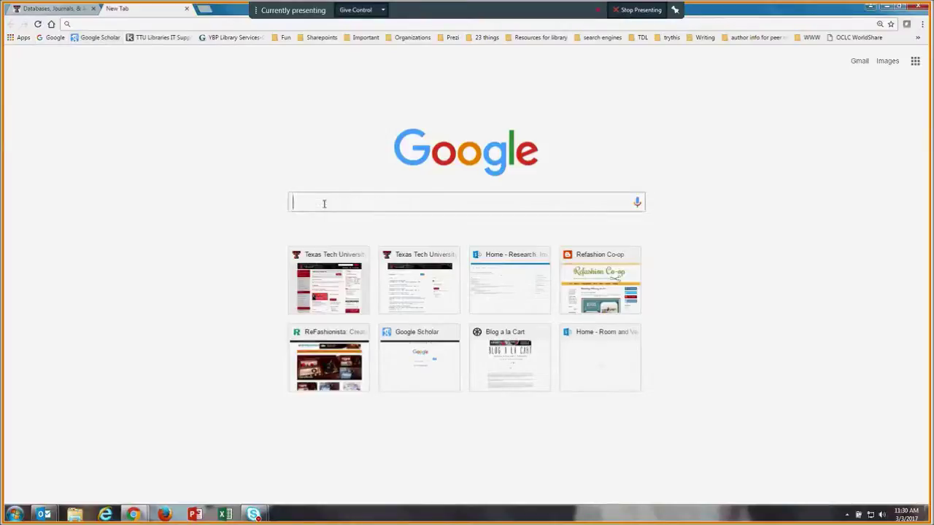
{"action": "type", "text": "g"}
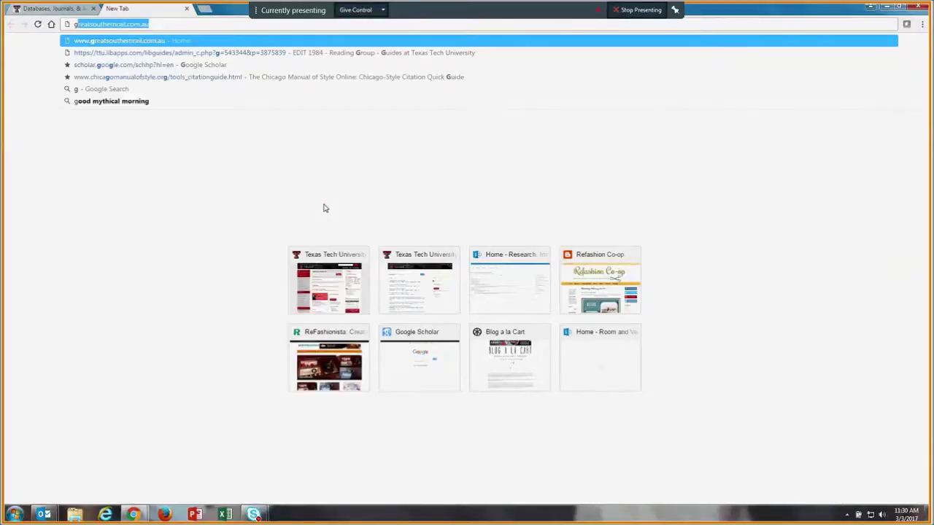
{"action": "type", "text": "oogle scholar"}
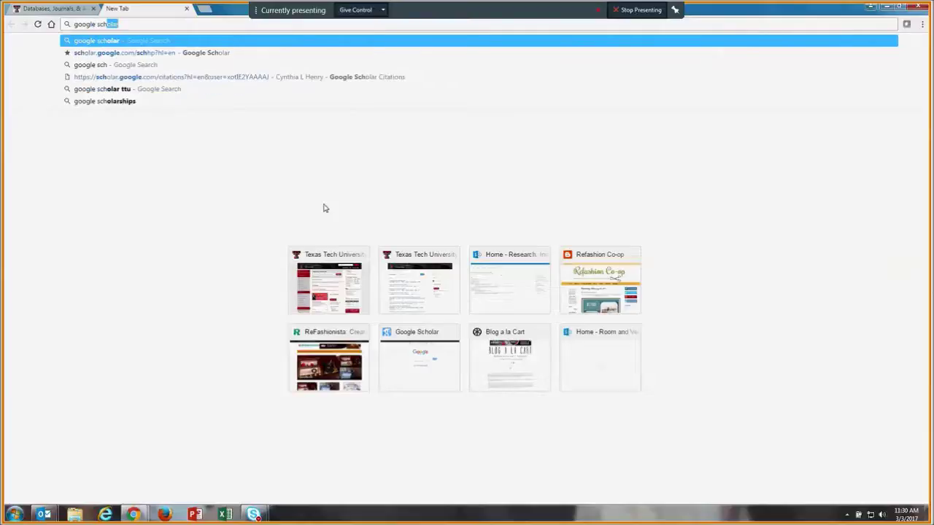
{"action": "key", "text": "Return"}
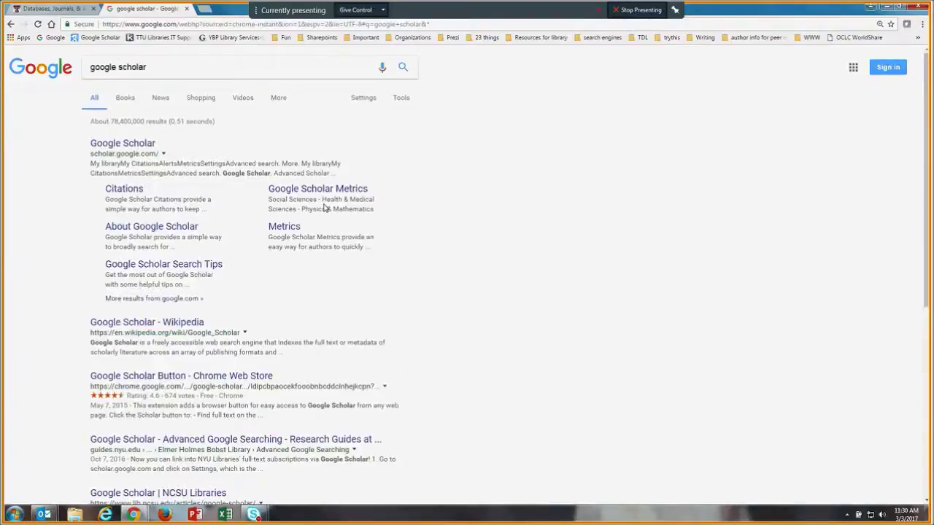
{"action": "left_click", "coordinate": [150, 146]}
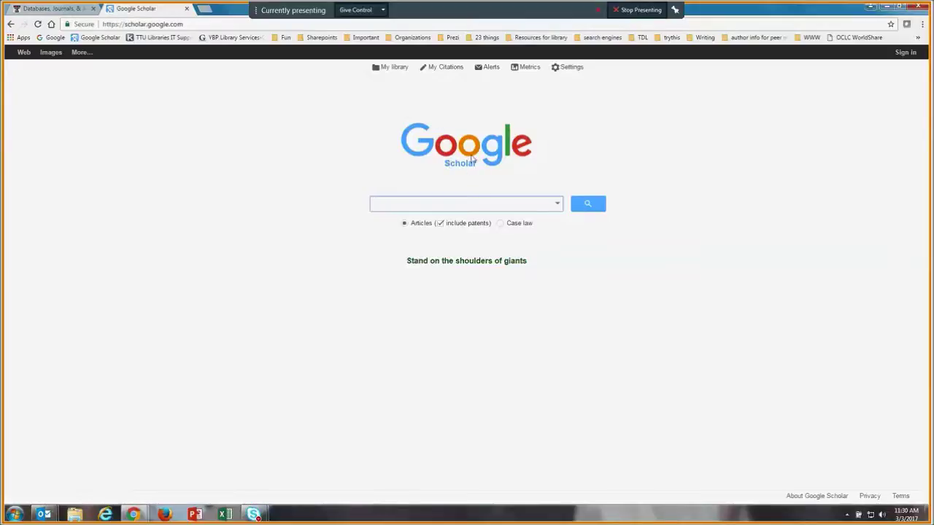
In the Scholar library links settings, search for "Texas Tech", select Texas Tech Univ. Libraries - FT@TTUlib, and save the settings
{"action": "left_click", "coordinate": [572, 68]}
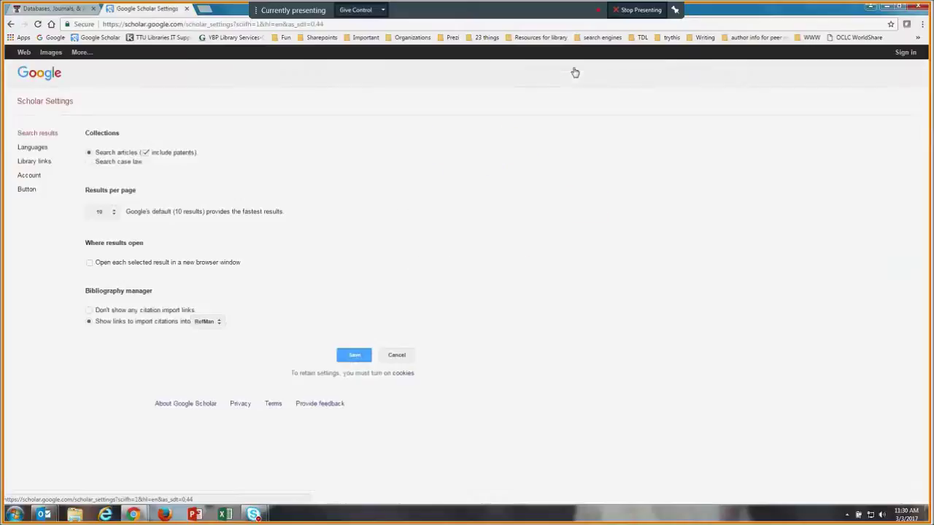
{"action": "left_click", "coordinate": [33, 163]}
{"action": "left_click", "coordinate": [109, 155]}
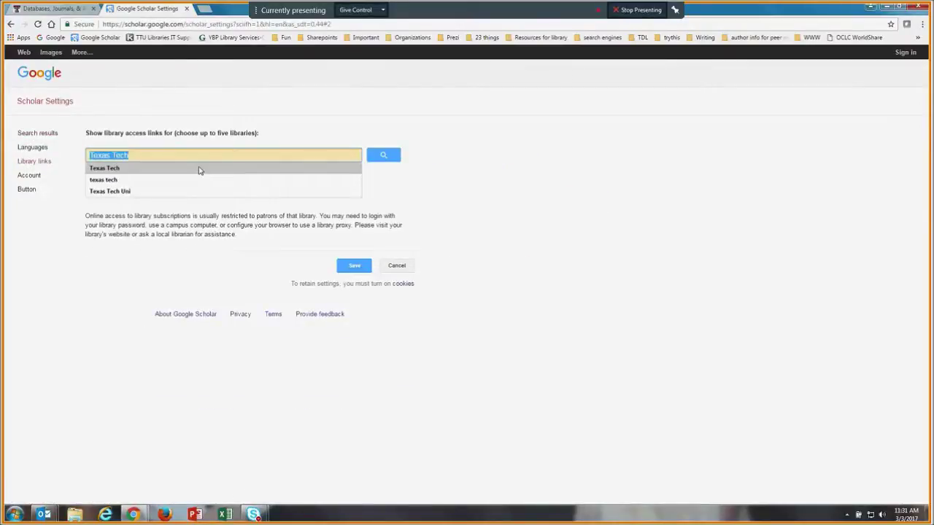
{"action": "type", "text": "Te"}
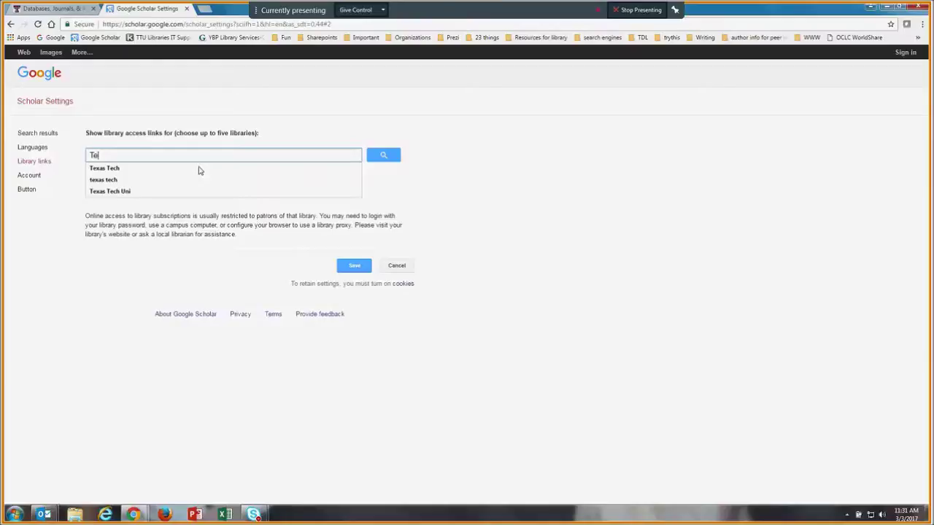
{"action": "left_click", "coordinate": [199, 170]}
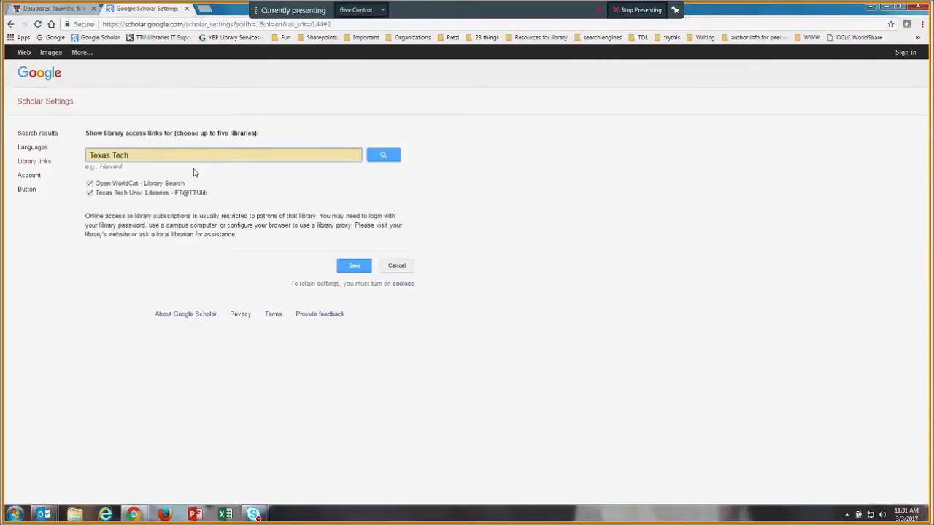
{"action": "left_click", "coordinate": [388, 159]}
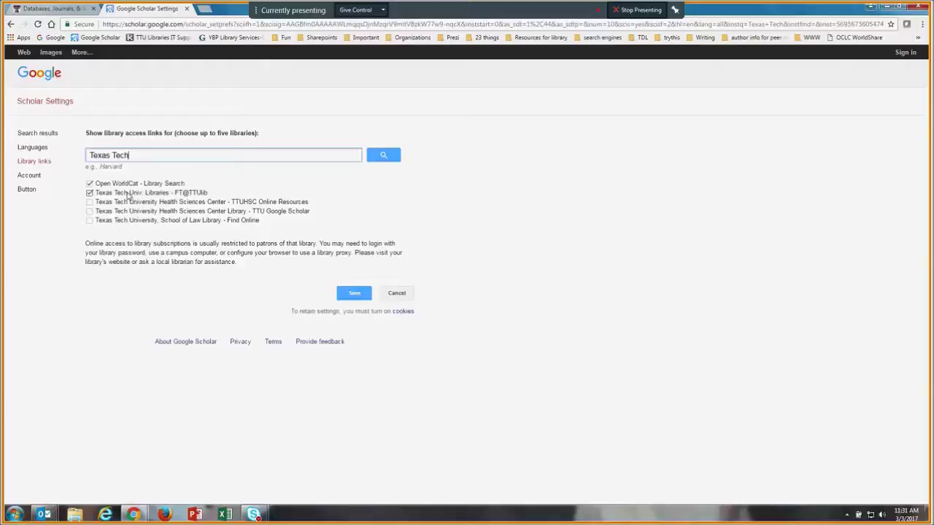
{"action": "left_click", "coordinate": [90, 196]}
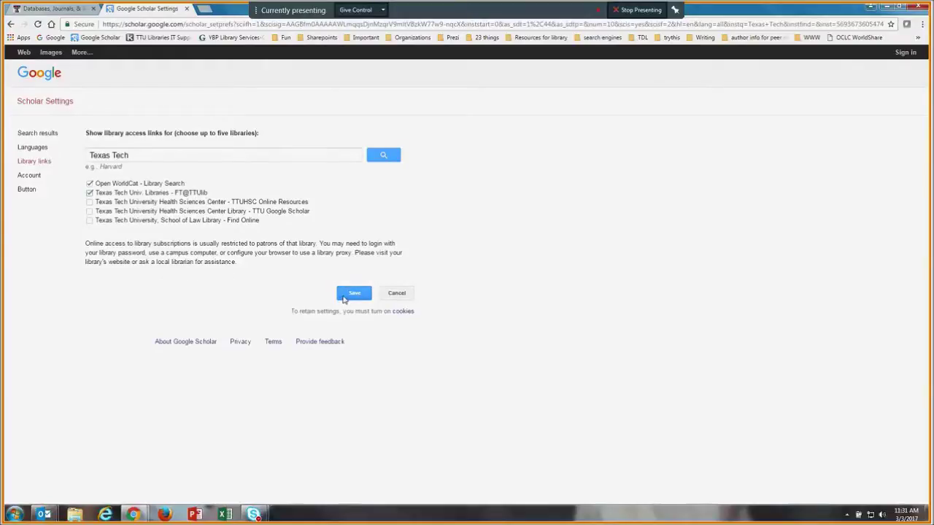
{"action": "left_click", "coordinate": [353, 293]}
Search Google Scholar for "nutritional needs"
{"action": "left_click", "coordinate": [379, 203]}
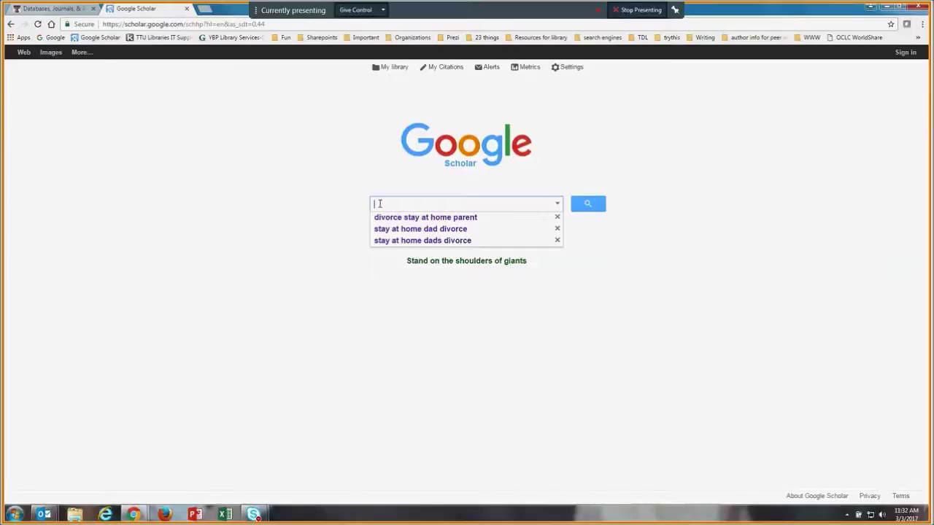
{"action": "type", "text": "nut"}
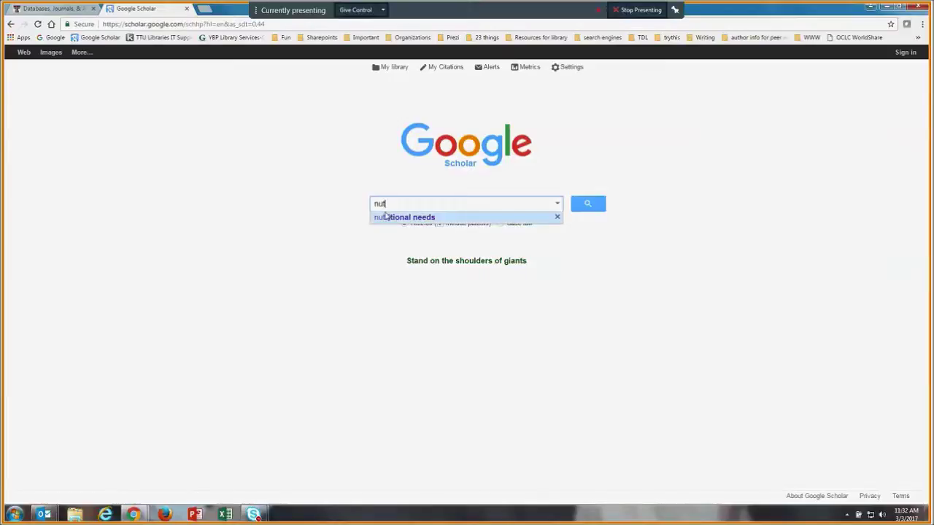
{"action": "left_click", "coordinate": [385, 218]}
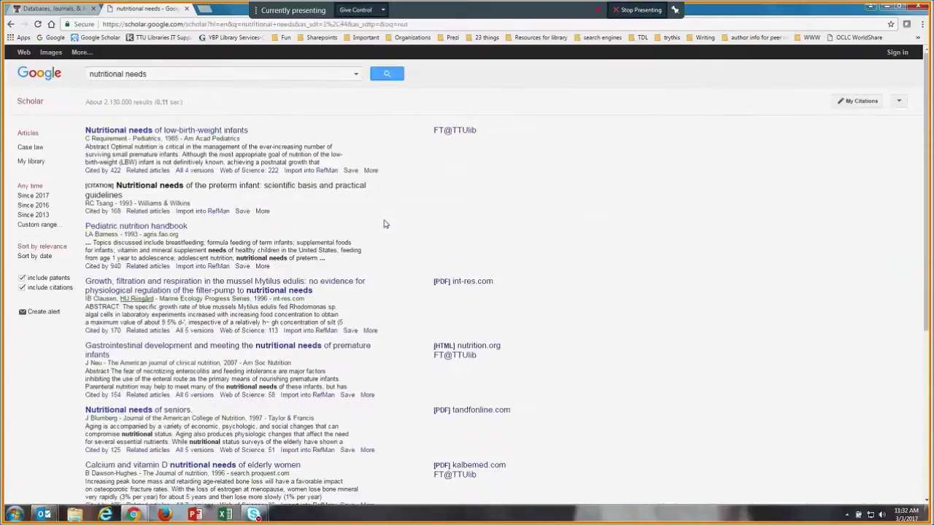
View the low-birth-weight infants article through FT@TTUlib and EBSCOhost Academic Search Complete, and return to the Scholar results
{"action": "left_click", "coordinate": [446, 135]}
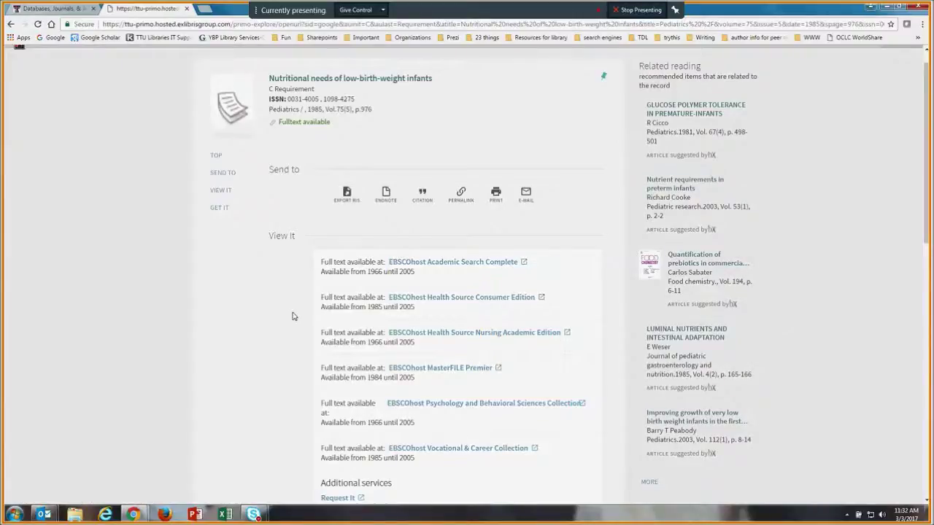
{"action": "scroll", "coordinate": [294, 316], "scroll_direction": "down", "scroll_amount": 1}
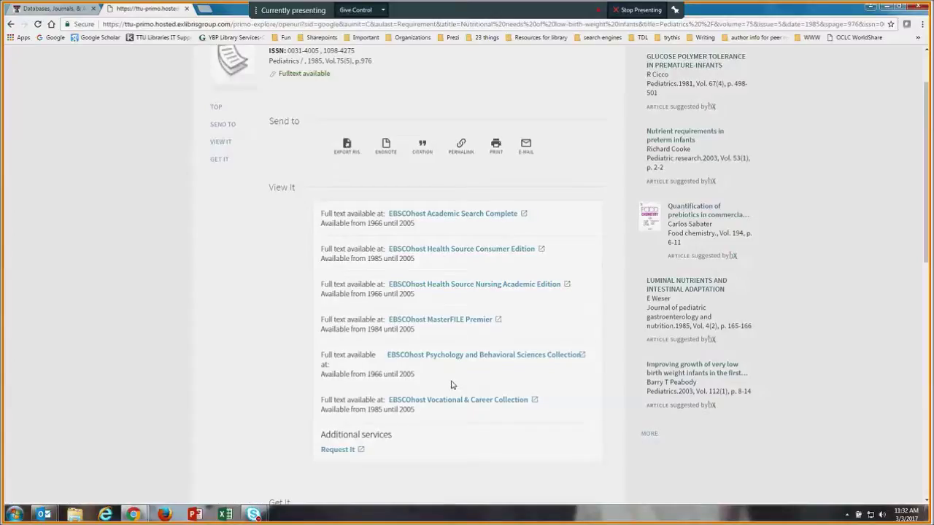
{"action": "left_click", "coordinate": [452, 214]}
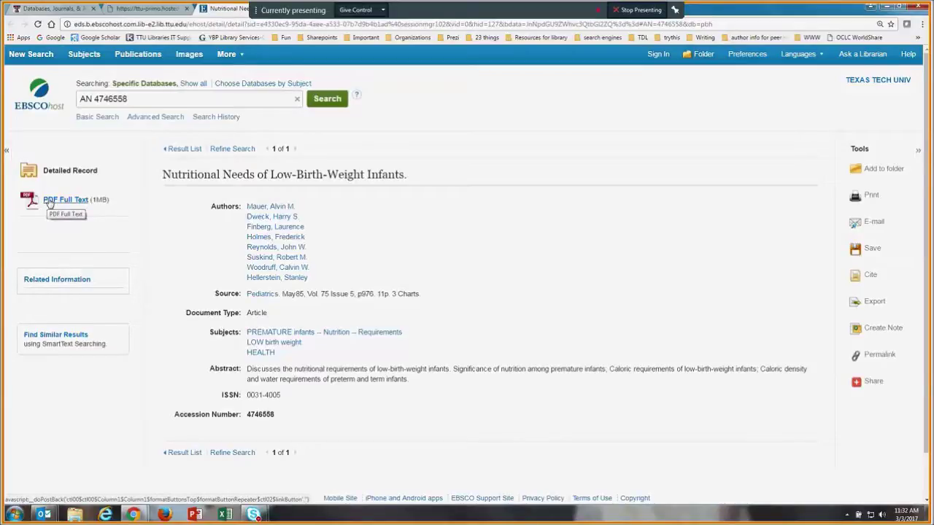
{"action": "left_click", "coordinate": [166, 10]}
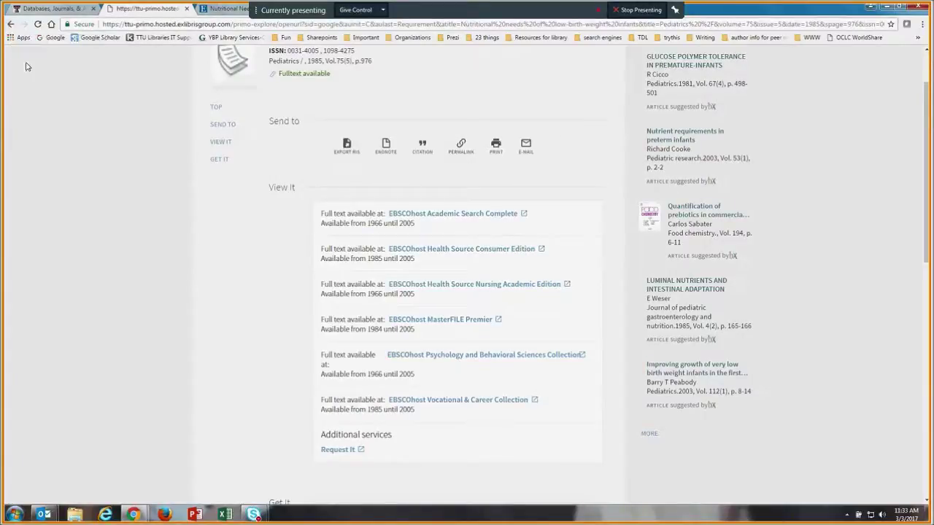
{"action": "left_click", "coordinate": [10, 24]}
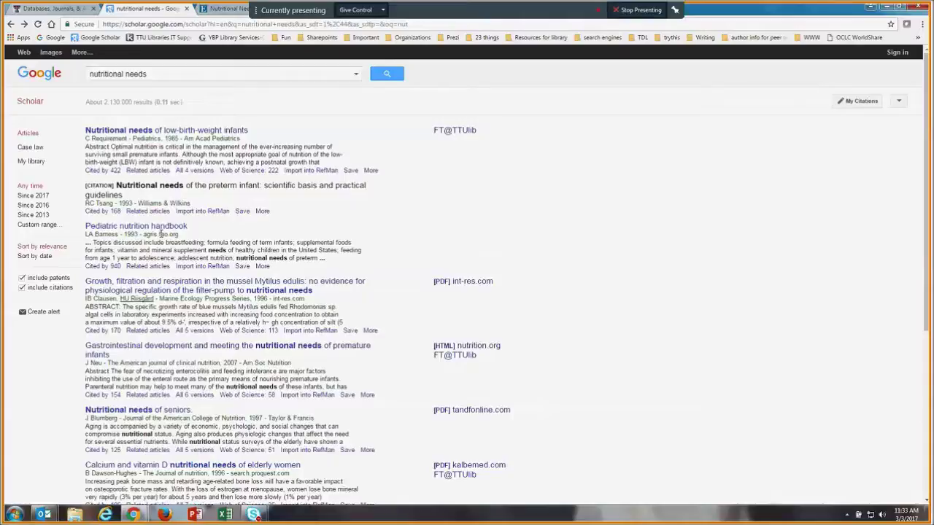
Request the "Gastrointestinal development" article through its FT@TTUlib record, signing in with the eRaider username and password
{"action": "left_click", "coordinate": [456, 356]}
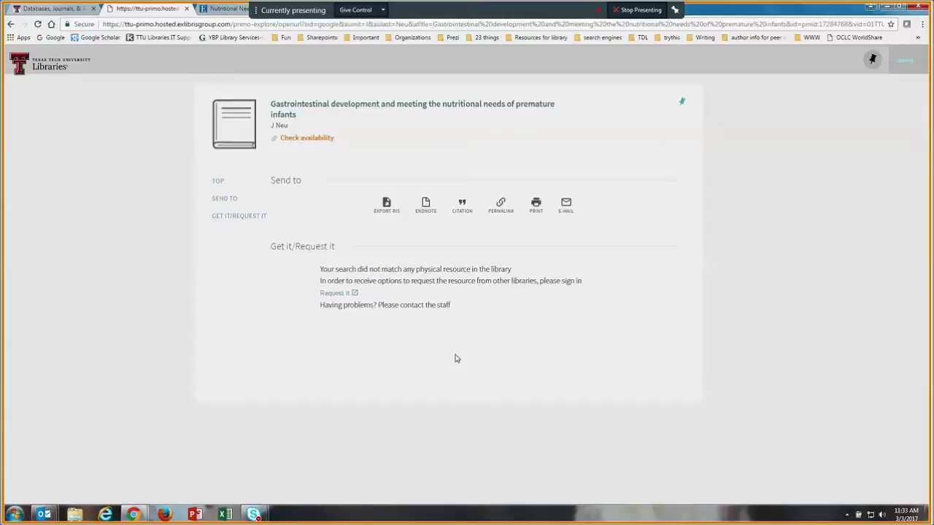
{"action": "left_click", "coordinate": [334, 294]}
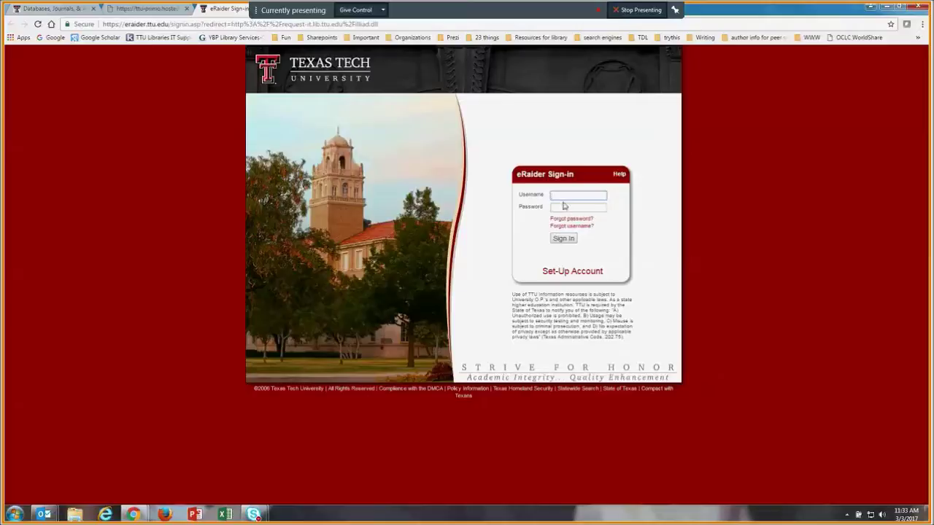
{"action": "type", "text": "cherri"}
{"action": "left_click", "coordinate": [585, 208]}
{"action": "type", "text": "****"}
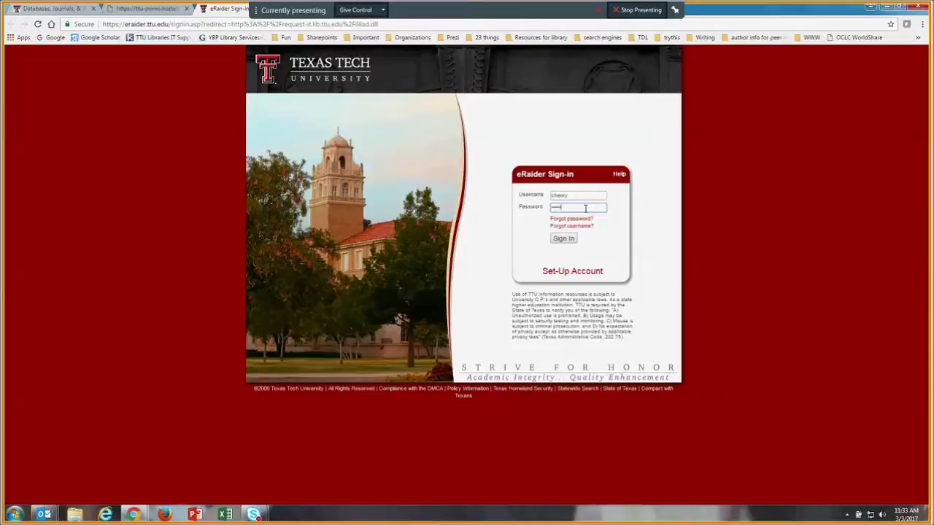
{"action": "key", "text": "Return"}
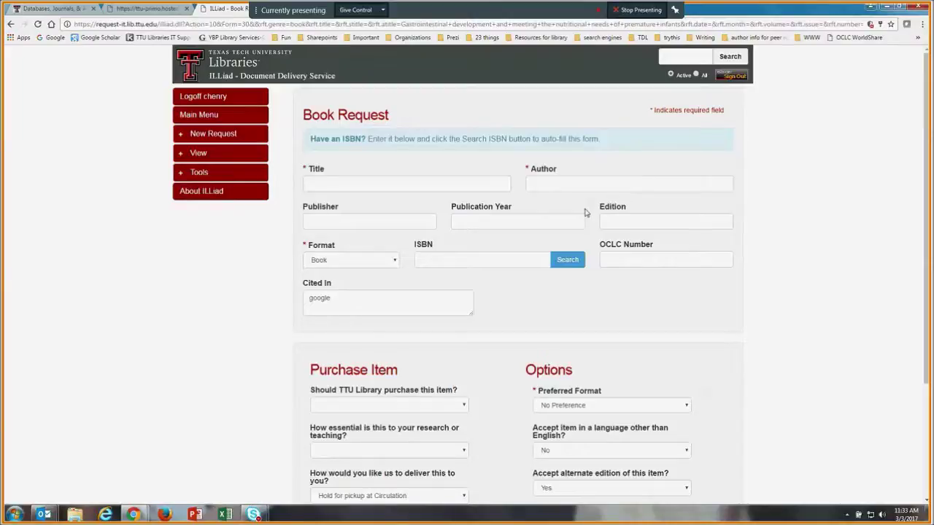
Copy the APA citation from the article's library record and paste it into the book request's Cited In field
{"action": "left_click", "coordinate": [165, 10]}
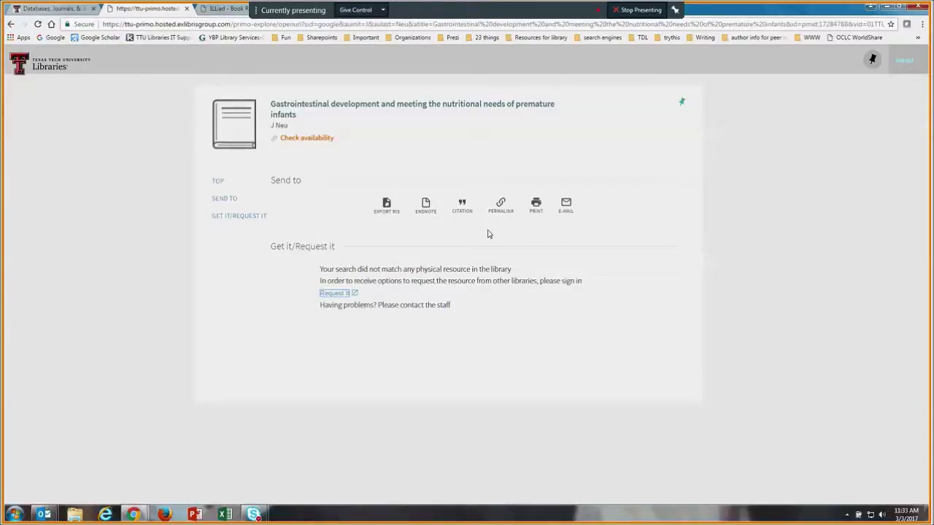
{"action": "left_click", "coordinate": [462, 206]}
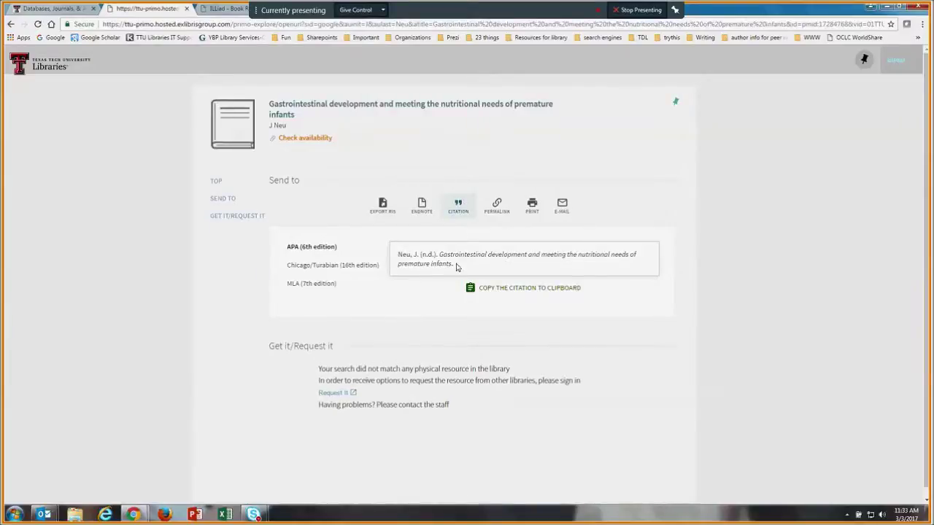
{"action": "left_click_drag", "start_coordinate": [456, 268], "coordinate": [385, 265]}
{"action": "key", "text": "ctrl+c"}
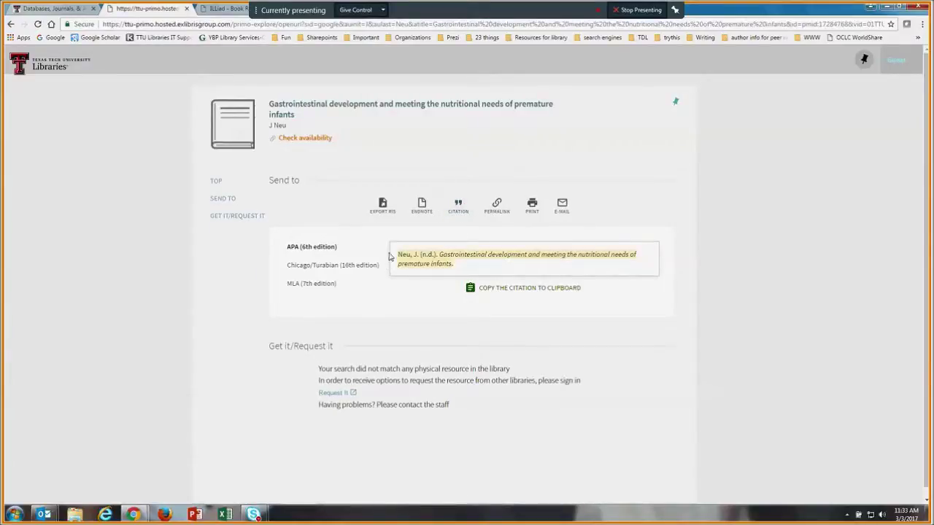
{"action": "left_click", "coordinate": [226, 8]}
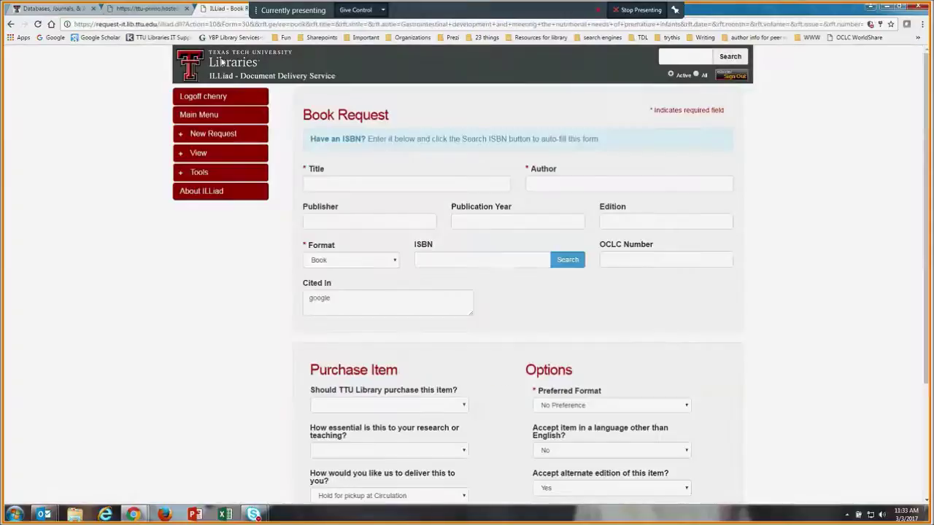
{"action": "left_click", "coordinate": [375, 299]}
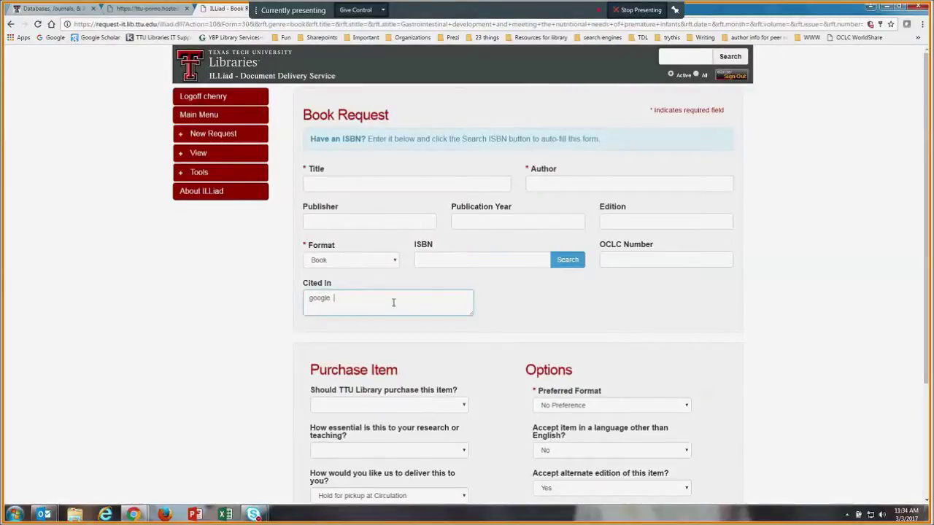
{"action": "key", "text": "ctrl+v"}
{"action": "scroll", "coordinate": [393, 305], "scroll_direction": "up", "scroll_amount": 2}
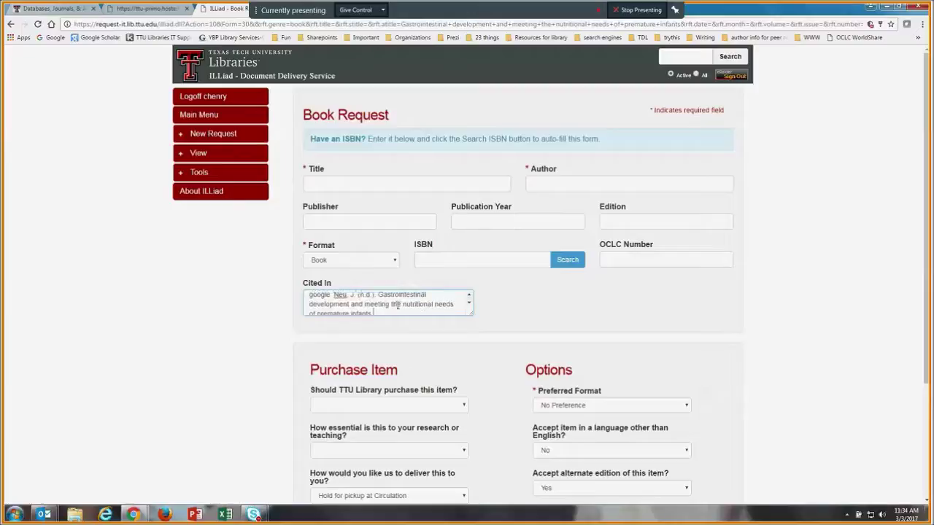
{"action": "left_click_drag", "start_coordinate": [378, 298], "coordinate": [383, 309]}
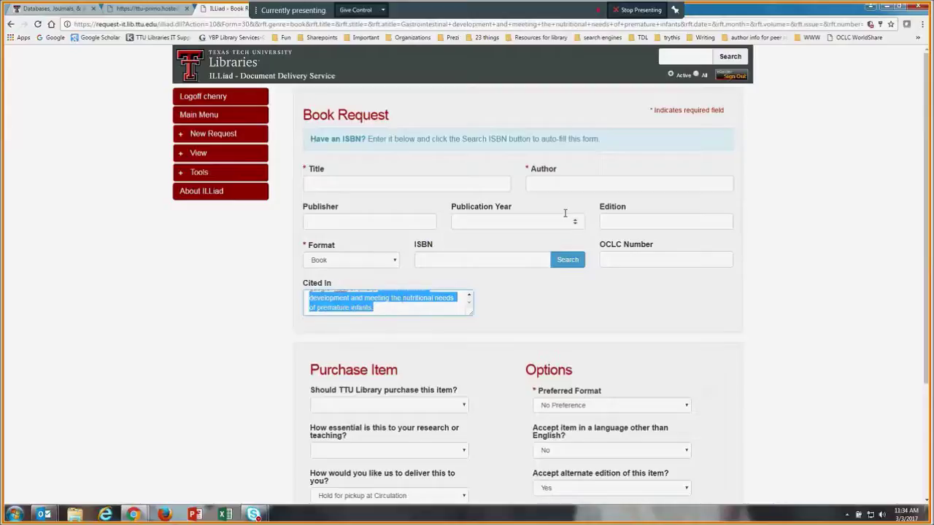
Return to the Scholar results and copy the APA citation of the "Gastrointestinal development" article
{"action": "left_click", "coordinate": [146, 9]}
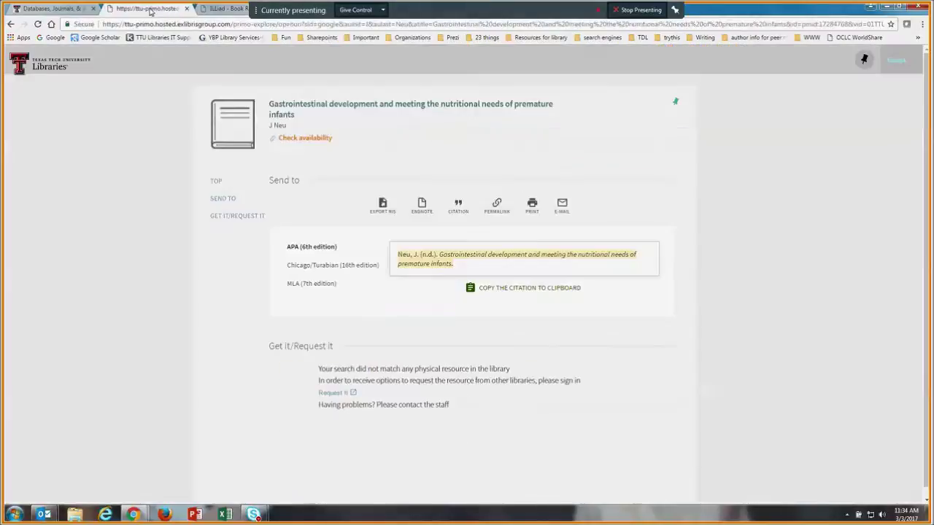
{"action": "left_click", "coordinate": [11, 24]}
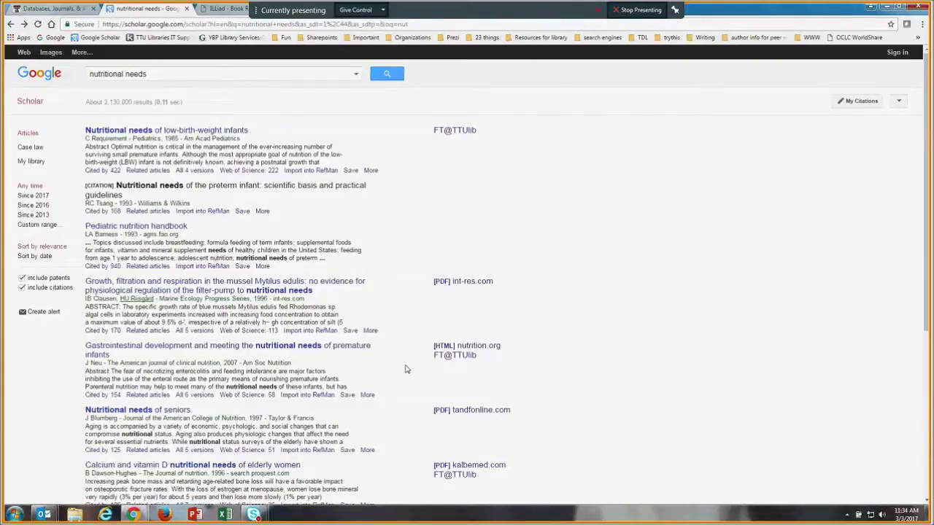
{"action": "left_click", "coordinate": [366, 399]}
{"action": "left_click", "coordinate": [346, 396]}
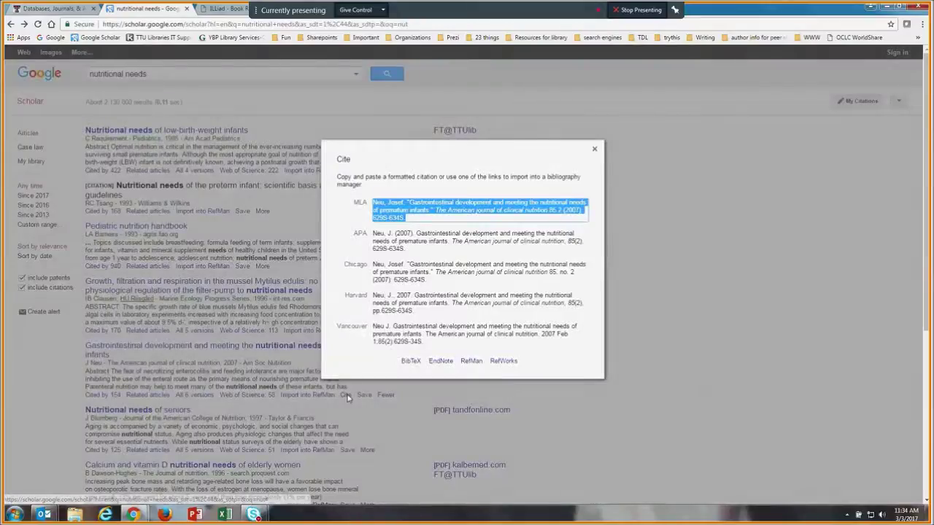
{"action": "left_click_drag", "start_coordinate": [420, 223], "coordinate": [373, 202]}
{"action": "left_click", "coordinate": [430, 253]}
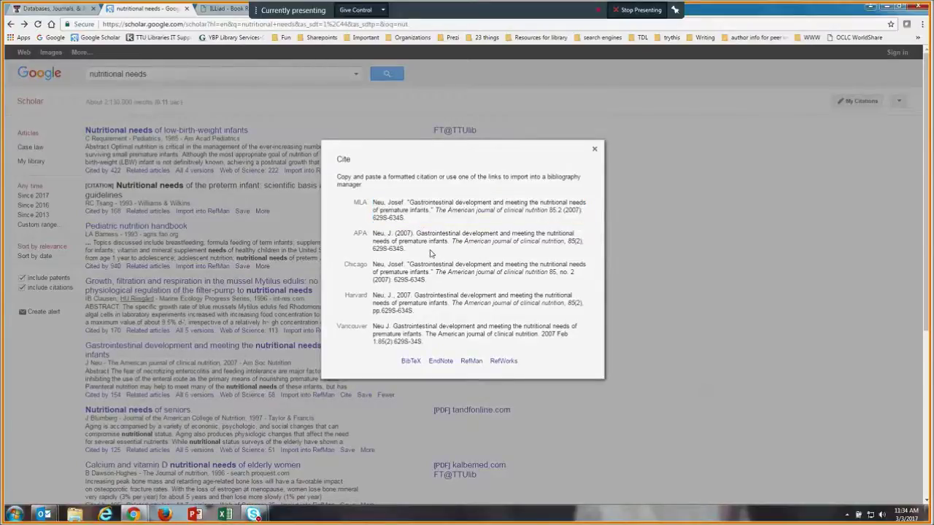
{"action": "triple_click", "coordinate": [430, 254]}
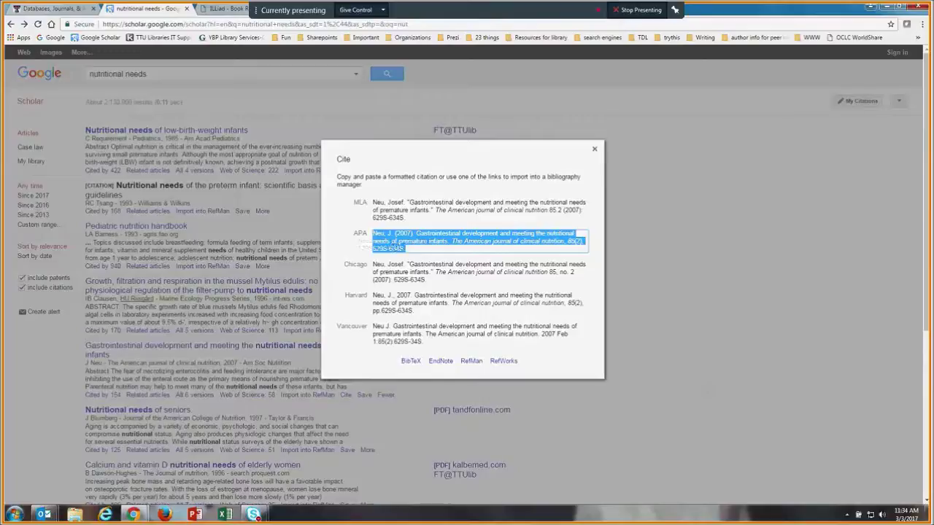
{"action": "right_click", "coordinate": [398, 248]}
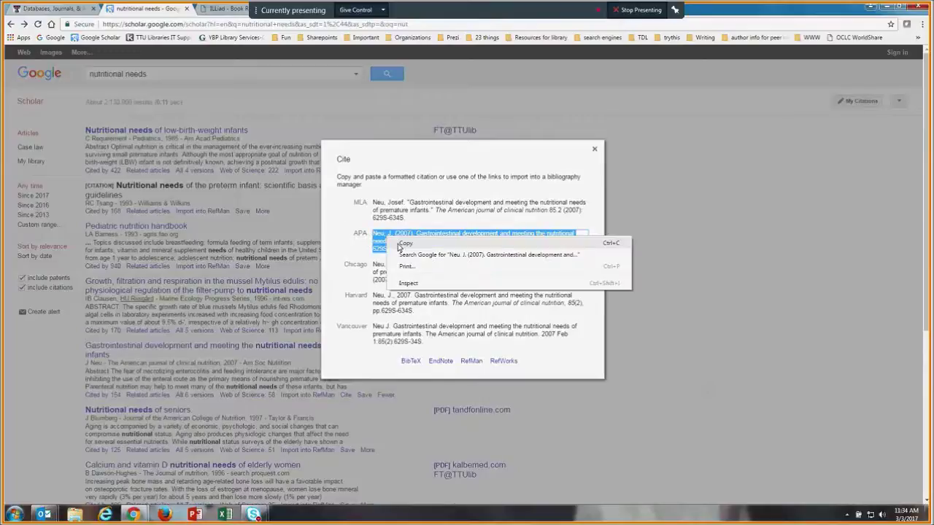
{"action": "left_click", "coordinate": [399, 246]}
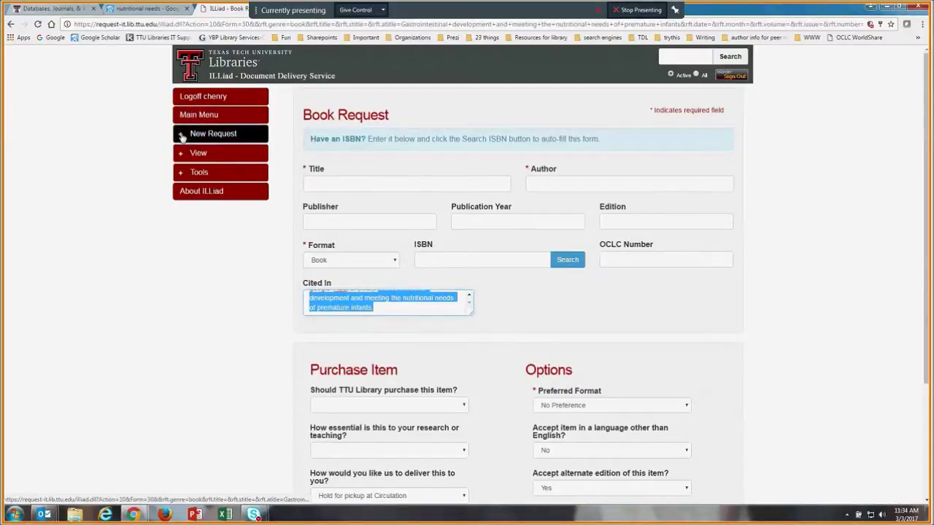
Start a new Article/Journal request in ILLiad and enter "google" followed by the copied APA citation as its notes
{"action": "left_click", "coordinate": [184, 135]}
{"action": "left_click", "coordinate": [197, 151]}
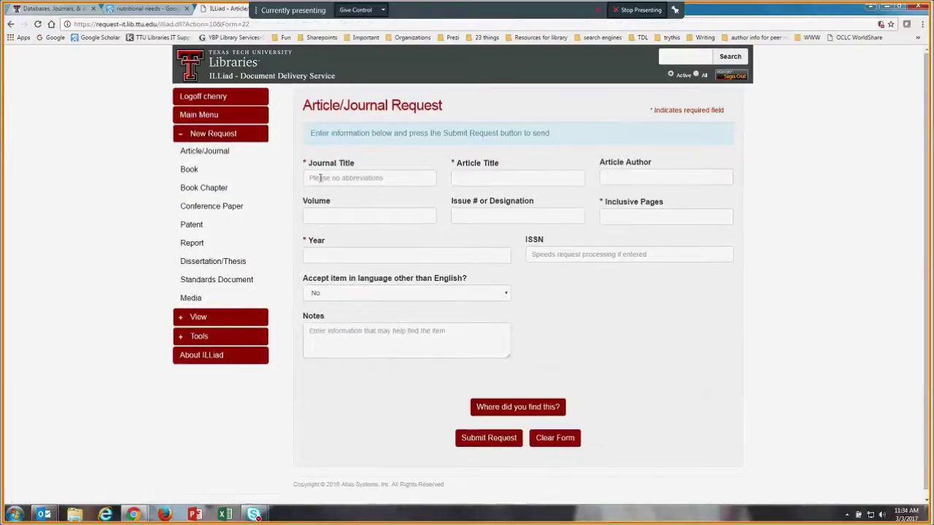
{"action": "left_click", "coordinate": [476, 356]}
{"action": "type", "text": "google"}
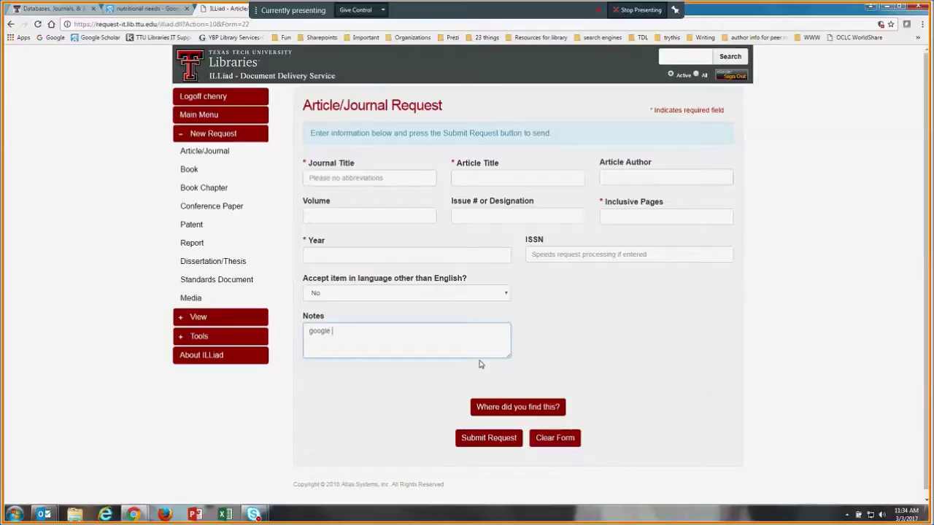
{"action": "key", "text": "ctrl+v"}
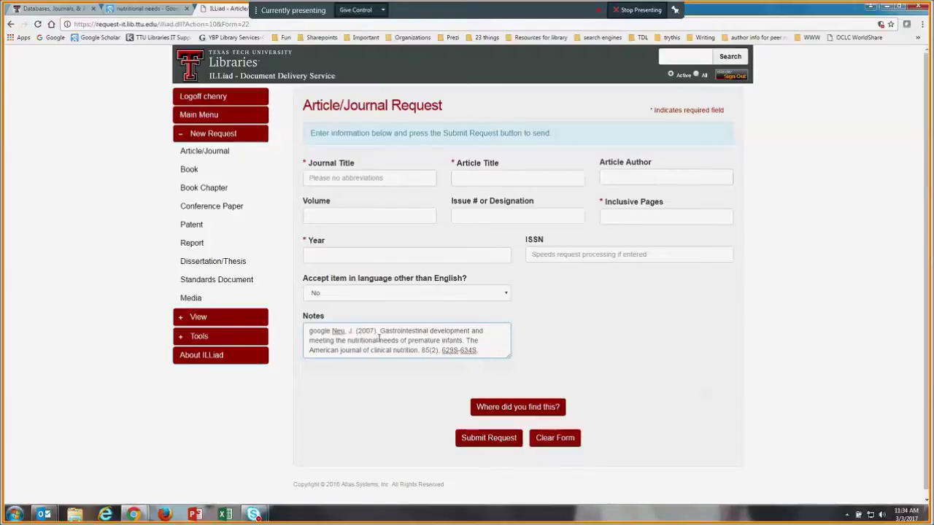
Copy the article title and the journal title from the citation in Notes into the Article Title and Journal Title fields
{"action": "left_click_drag", "start_coordinate": [380, 331], "coordinate": [465, 341]}
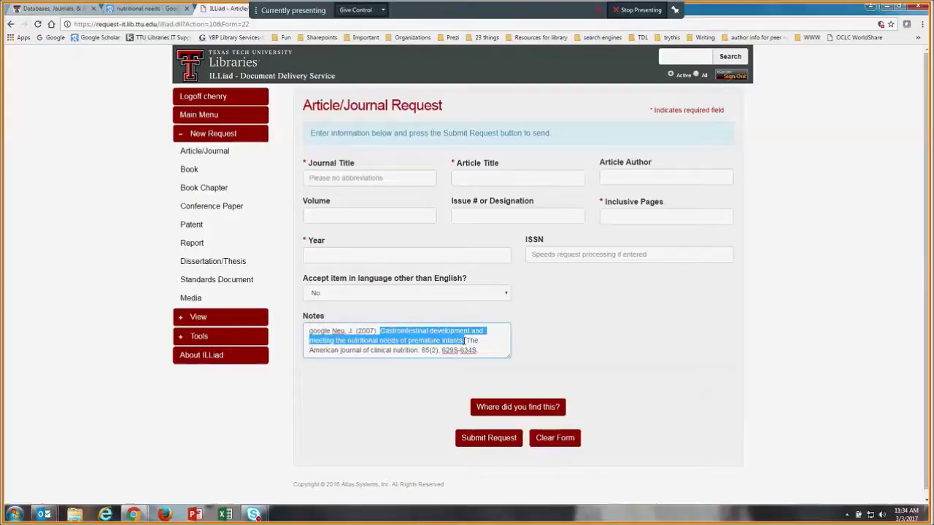
{"action": "key", "text": "ctrl+c"}
{"action": "left_click", "coordinate": [523, 177]}
{"action": "key", "text": "ctrl+v"}
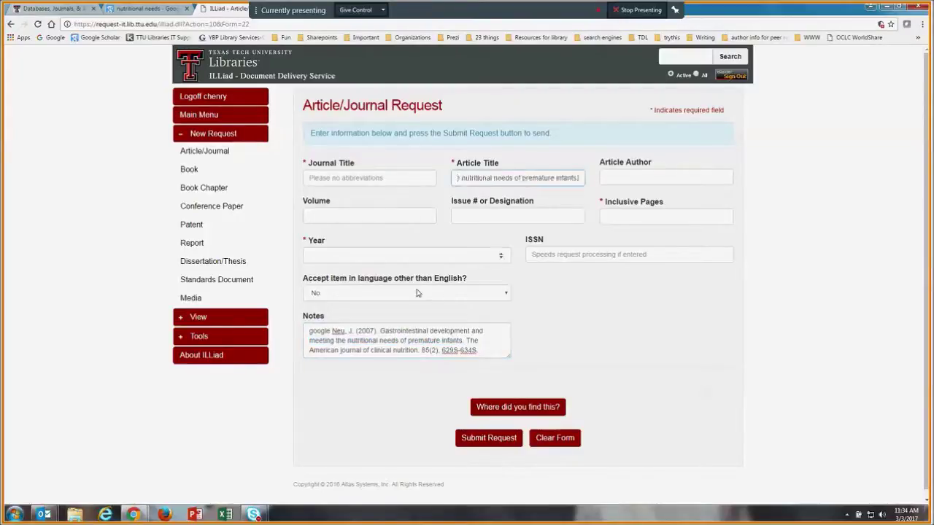
{"action": "left_click_drag", "start_coordinate": [469, 340], "coordinate": [419, 350]}
{"action": "key", "text": "ctrl+c"}
{"action": "left_click", "coordinate": [369, 177]}
{"action": "key", "text": "ctrl+v"}
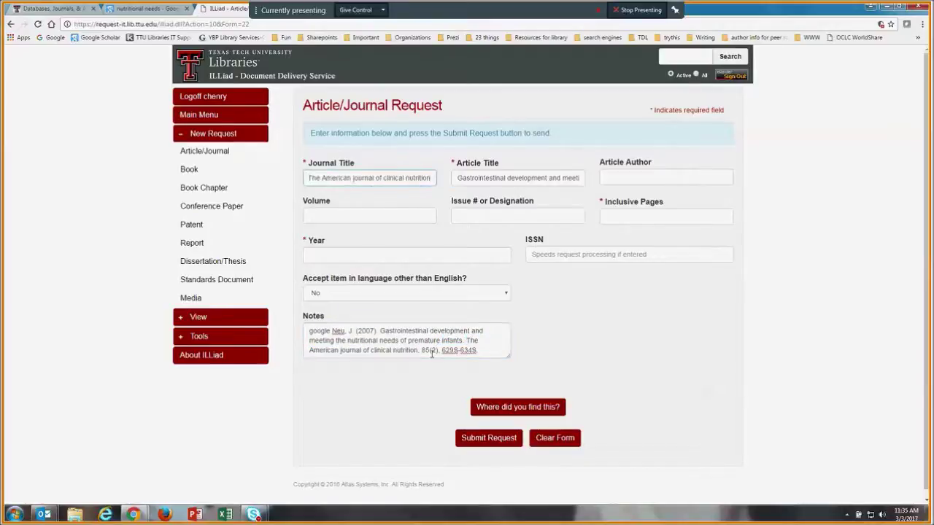
Enter volume 85 and issue 8, and copy the pages 629S-634S from the notes into Inclusive Pages
{"action": "left_click", "coordinate": [374, 216]}
{"action": "type", "text": "85"}
{"action": "left_click", "coordinate": [481, 212]}
{"action": "type", "text": "8"}
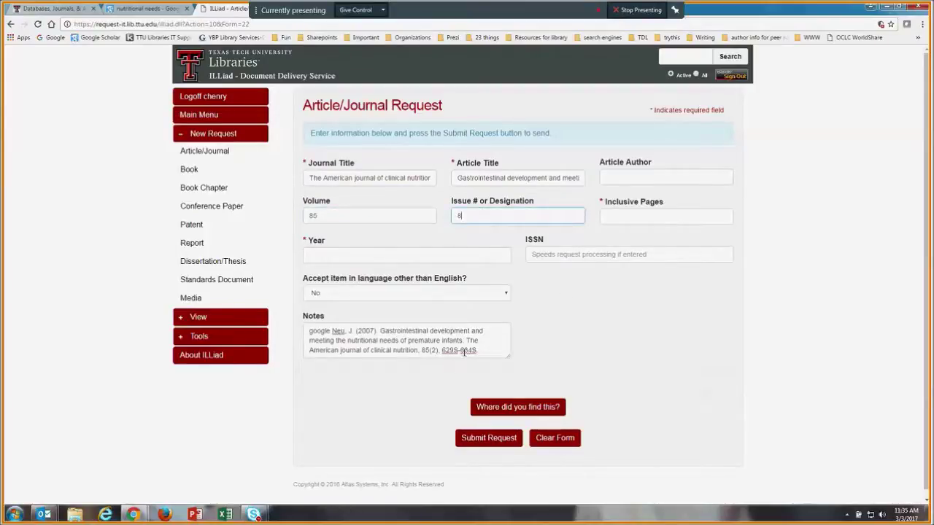
{"action": "left_click_drag", "start_coordinate": [441, 351], "coordinate": [477, 353]}
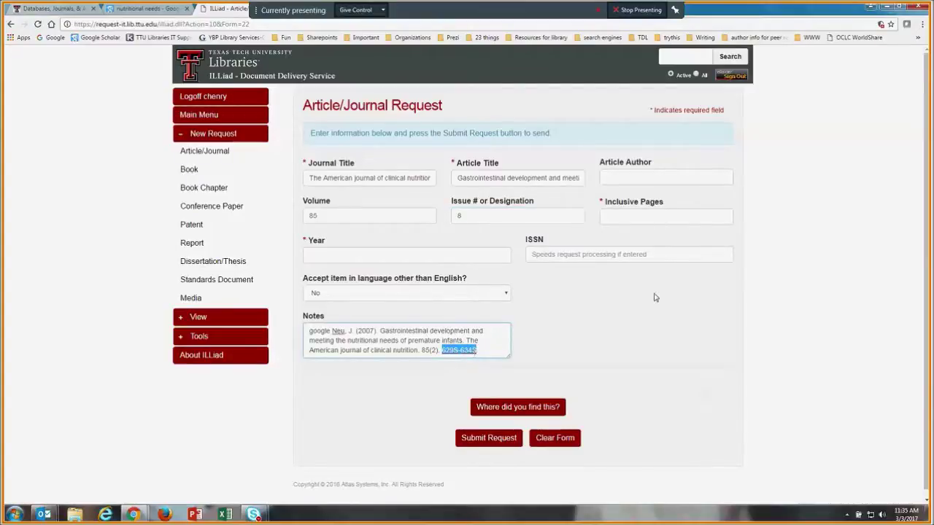
{"action": "left_click", "coordinate": [659, 214]}
{"action": "key", "text": "ctrl+v"}
Delete everything after the year from the citation in the notes and set the request's Year to 2007
{"action": "left_click", "coordinate": [480, 351]}
{"action": "left_click_drag", "start_coordinate": [479, 350], "coordinate": [380, 331]}
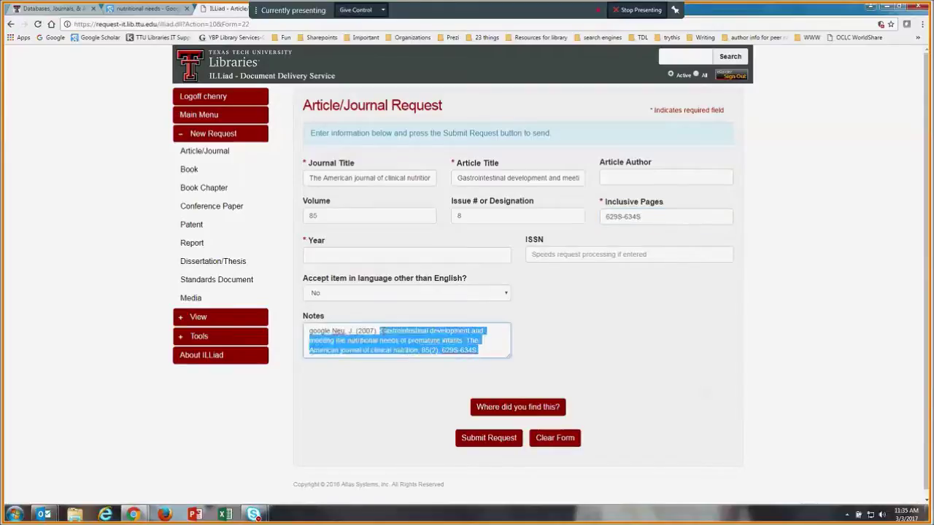
{"action": "key", "text": "BackSpace"}
{"action": "left_click", "coordinate": [332, 257]}
{"action": "type", "text": "20"}
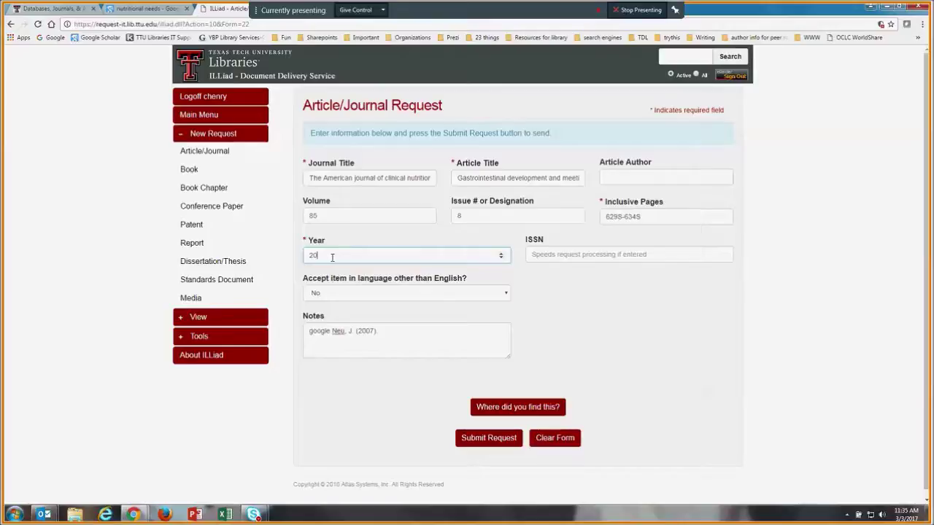
{"action": "type", "text": "07"}
Copy the author's name from the notes into Article Author, reduce the notes to "google", and submit the article request
{"action": "left_click_drag", "start_coordinate": [333, 331], "coordinate": [356, 330]}
{"action": "left_click", "coordinate": [656, 178]}
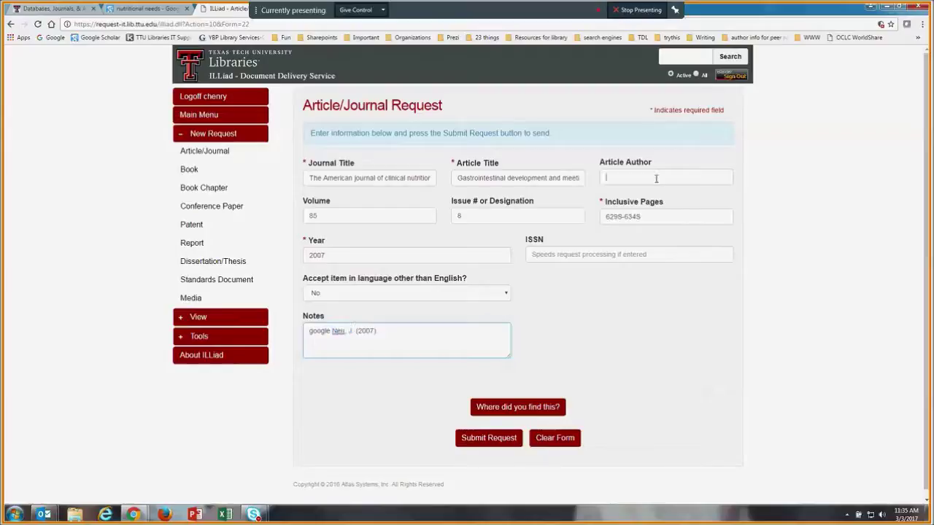
{"action": "key", "text": "ctrl+v"}
{"action": "left_click_drag", "start_coordinate": [397, 329], "coordinate": [333, 332]}
{"action": "key", "text": "BackSpace"}
{"action": "left_click", "coordinate": [487, 441]}
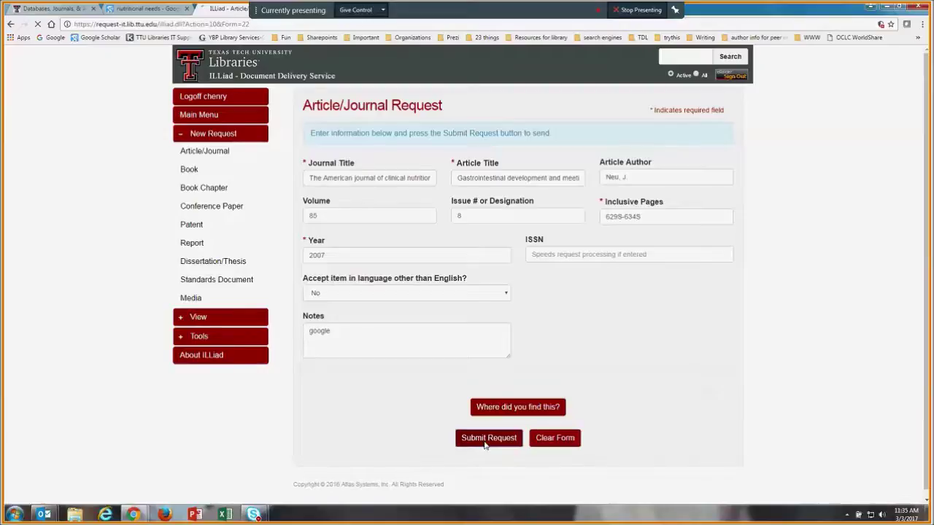
{"action": "left_click", "coordinate": [186, 138]}
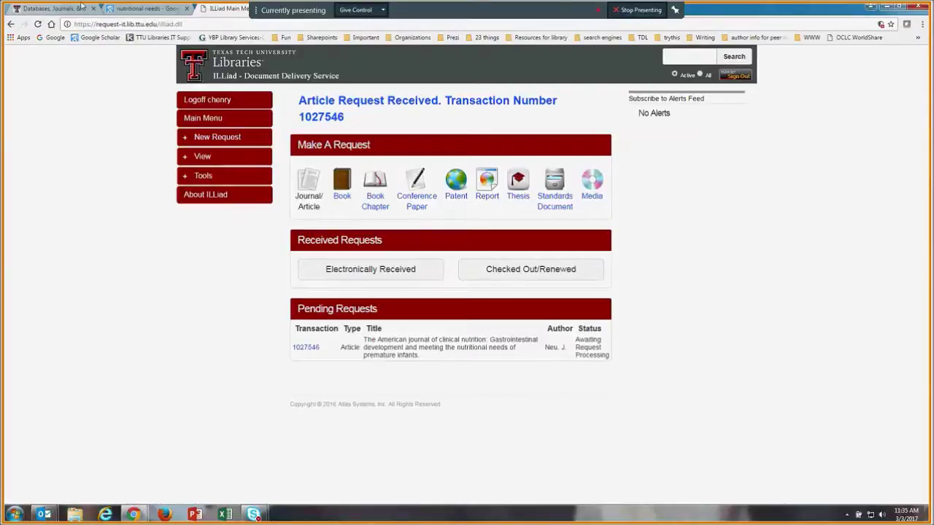
Return to the Nutrition library guide and open its MS in Nutrition and Dietetics page to view the databases and Managing Citations sections
{"action": "left_click", "coordinate": [52, 10]}
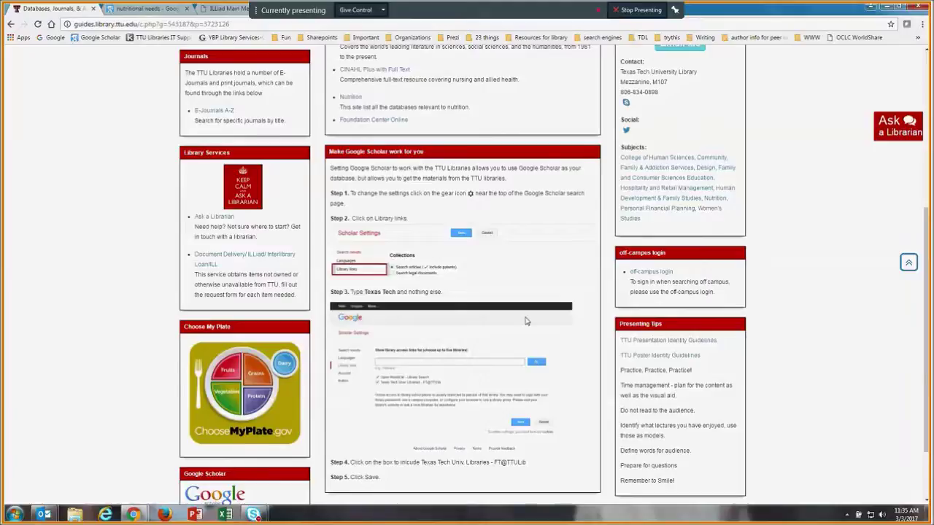
{"action": "scroll", "coordinate": [520, 314], "scroll_direction": "up", "scroll_amount": 4}
{"action": "left_click", "coordinate": [597, 155]}
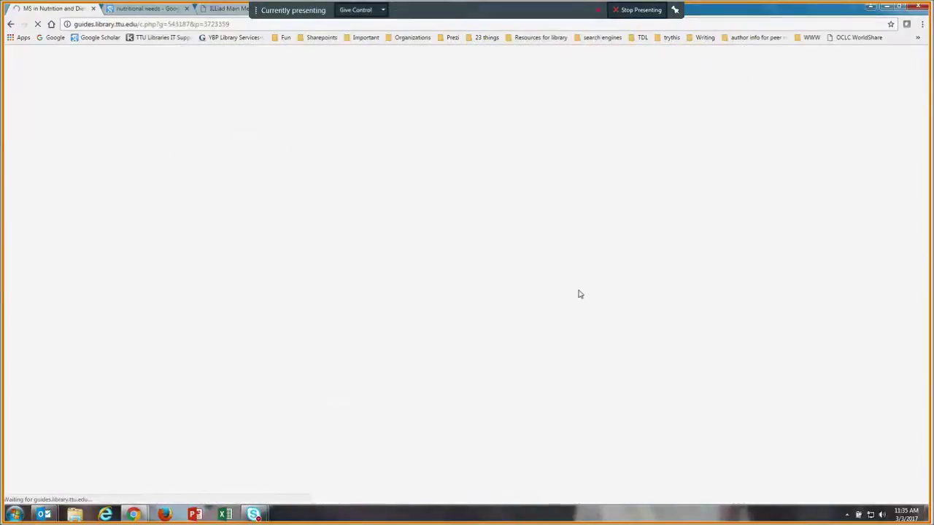
{"action": "scroll", "coordinate": [771, 423], "scroll_direction": "down", "scroll_amount": 1}
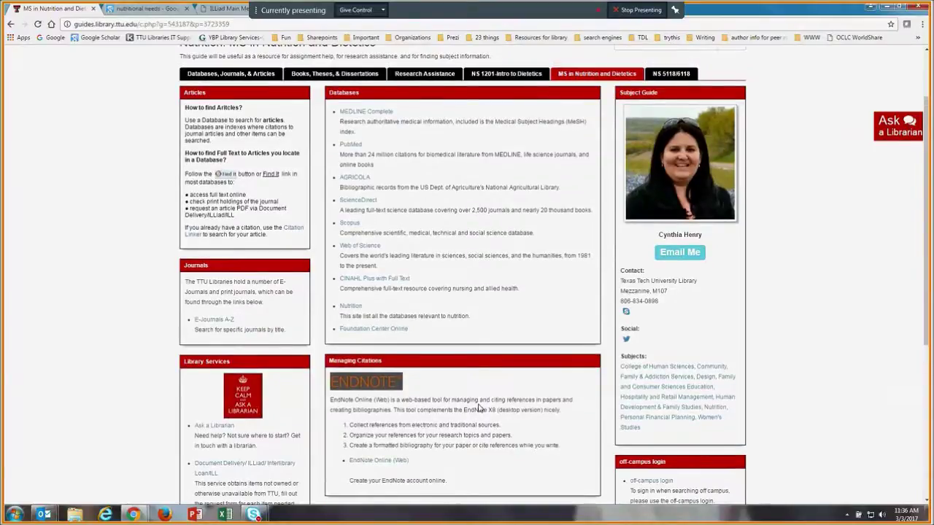
{"action": "scroll", "coordinate": [478, 408], "scroll_direction": "up", "scroll_amount": 1}
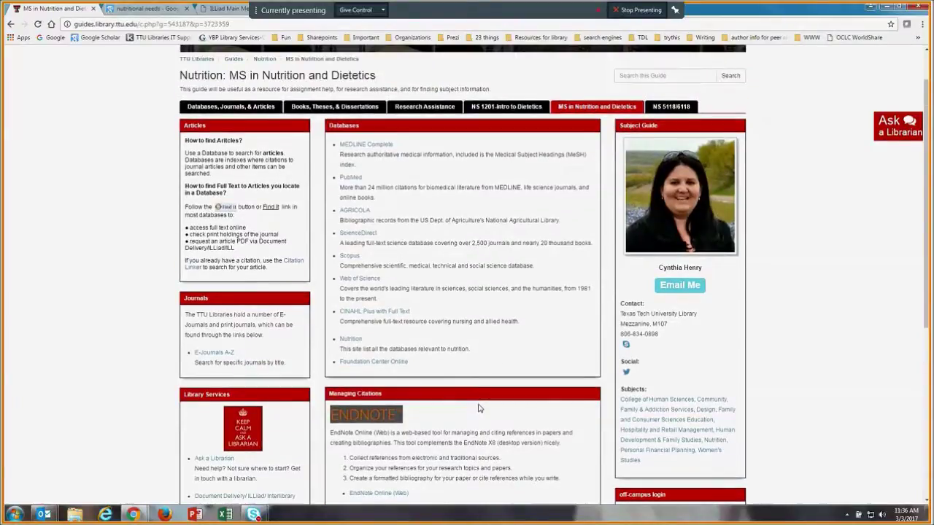